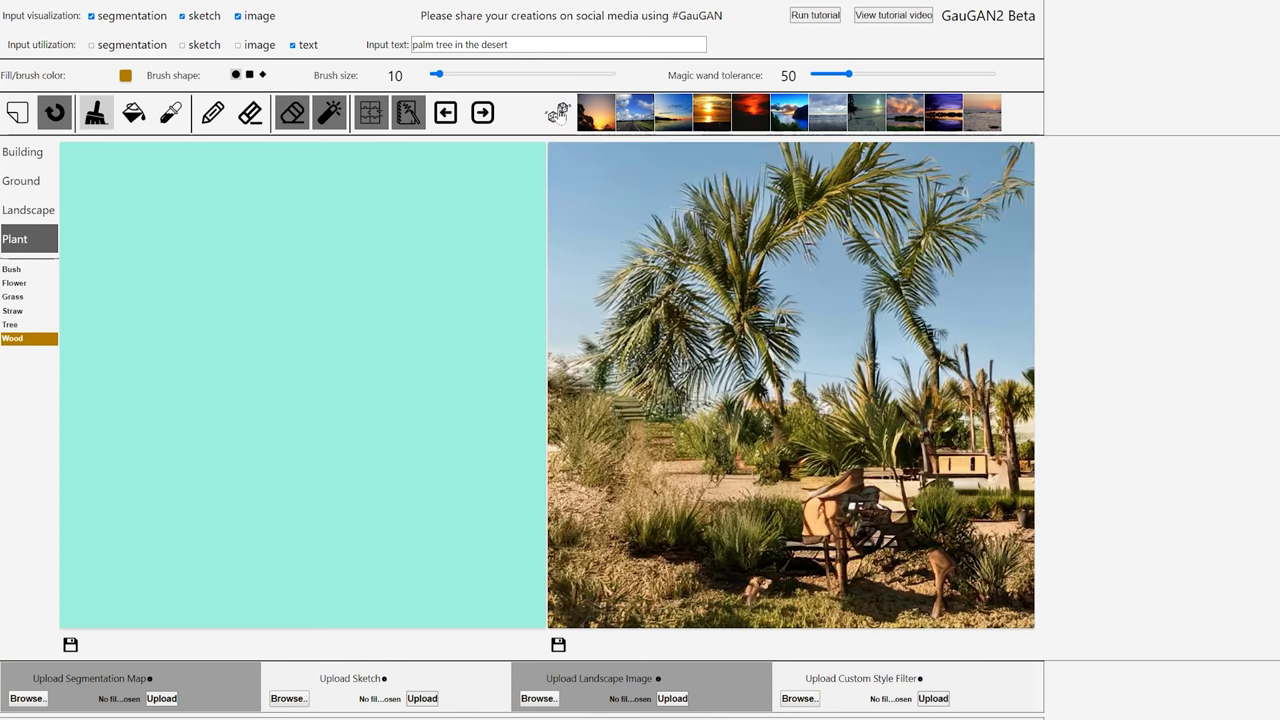
- Re-roll the 'palm tree in the desert' output seven times with random styles
click(557, 113)
click(557, 113)
click(557, 113)
click(557, 113)
click(557, 113)
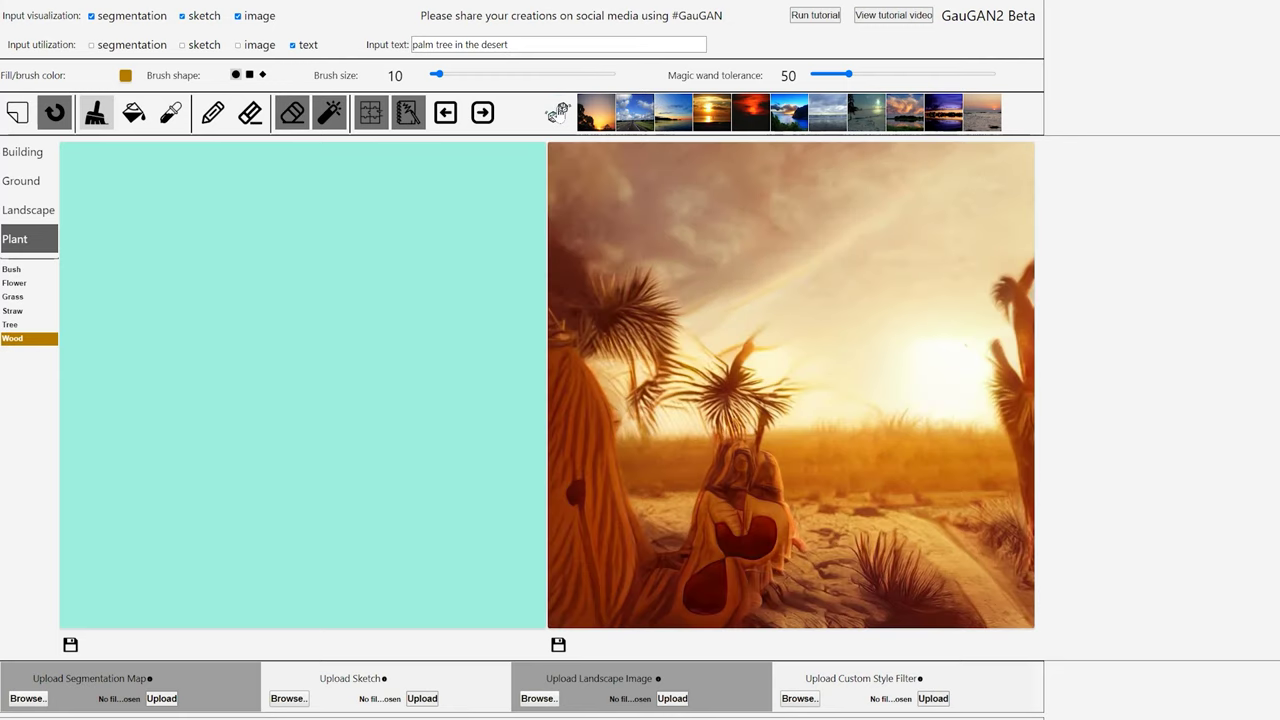
click(557, 113)
click(557, 113)
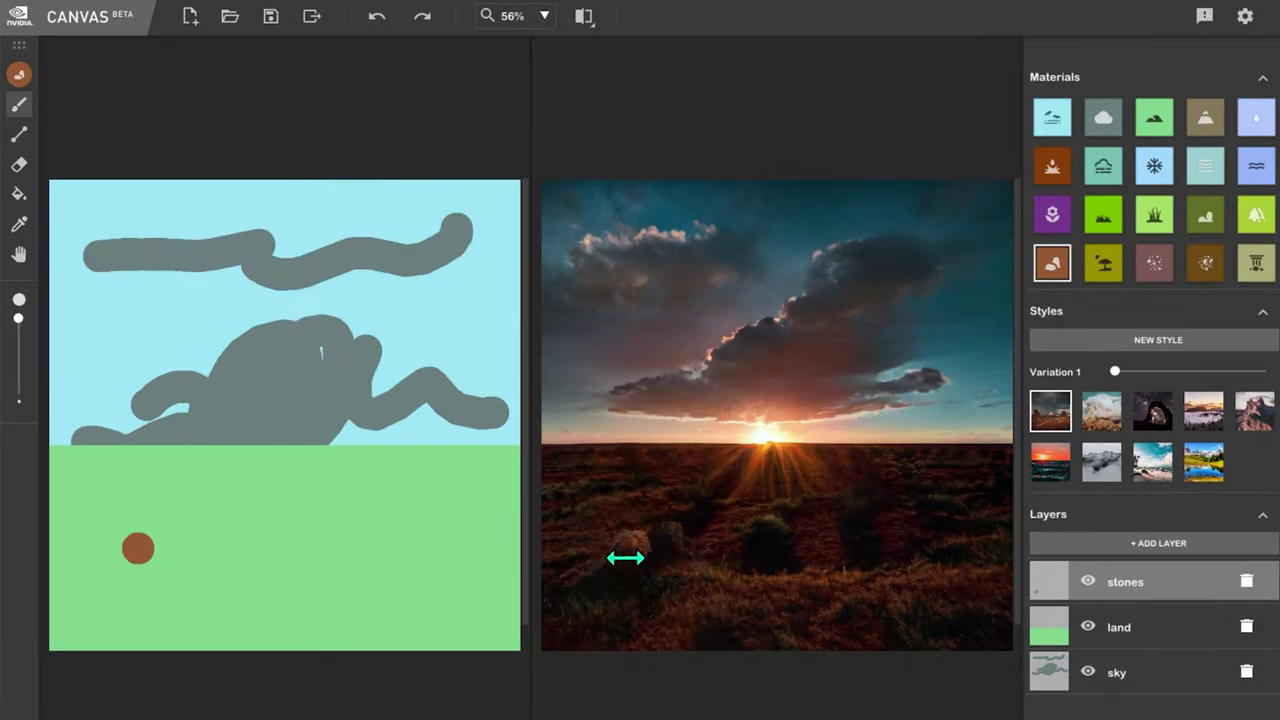
- Paint two stone pillars topped with slabs, viewing only the generated image fitted to the window
mouse_move(626, 557)
mouse_down()
mouse_move(652, 405)
mouse_move(671, 565)
mouse_move(650, 372)
mouse_move(630, 338)
mouse_move(625, 510)
mouse_move(633, 545)
mouse_move(628, 311)
mouse_move(656, 395)
mouse_up()
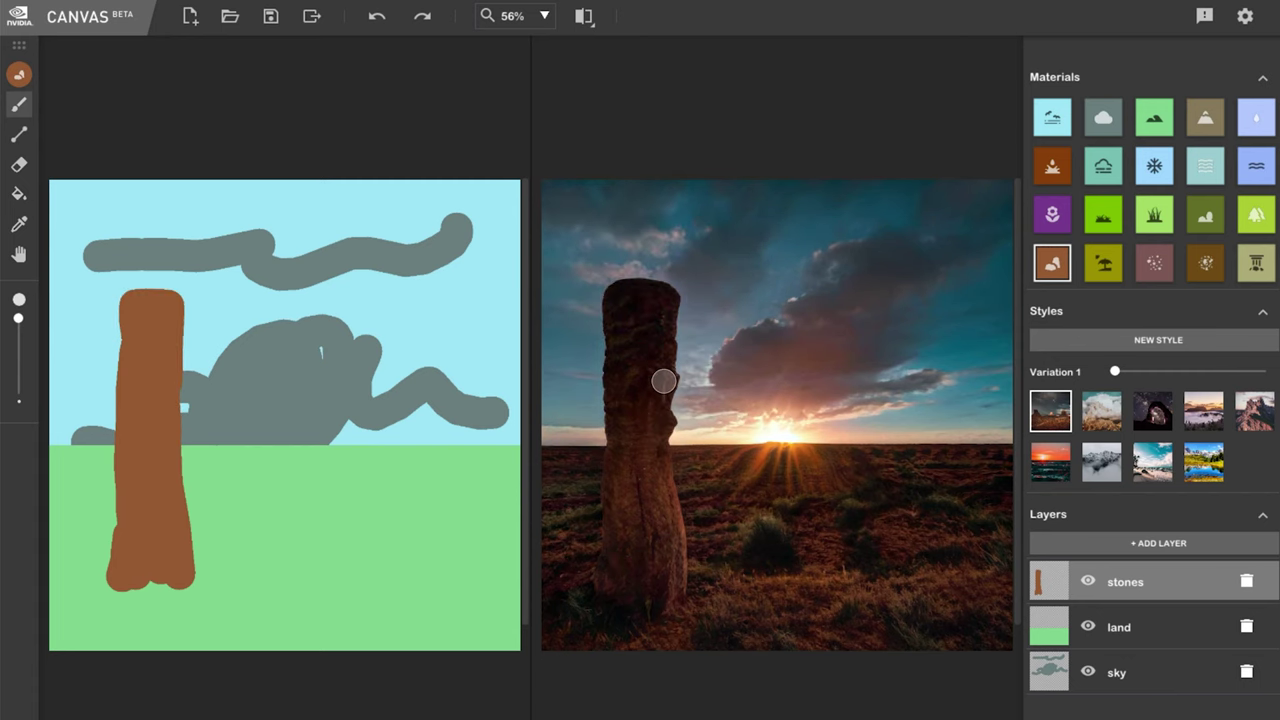
click(585, 16)
click(650, 122)
click(543, 16)
click(537, 42)
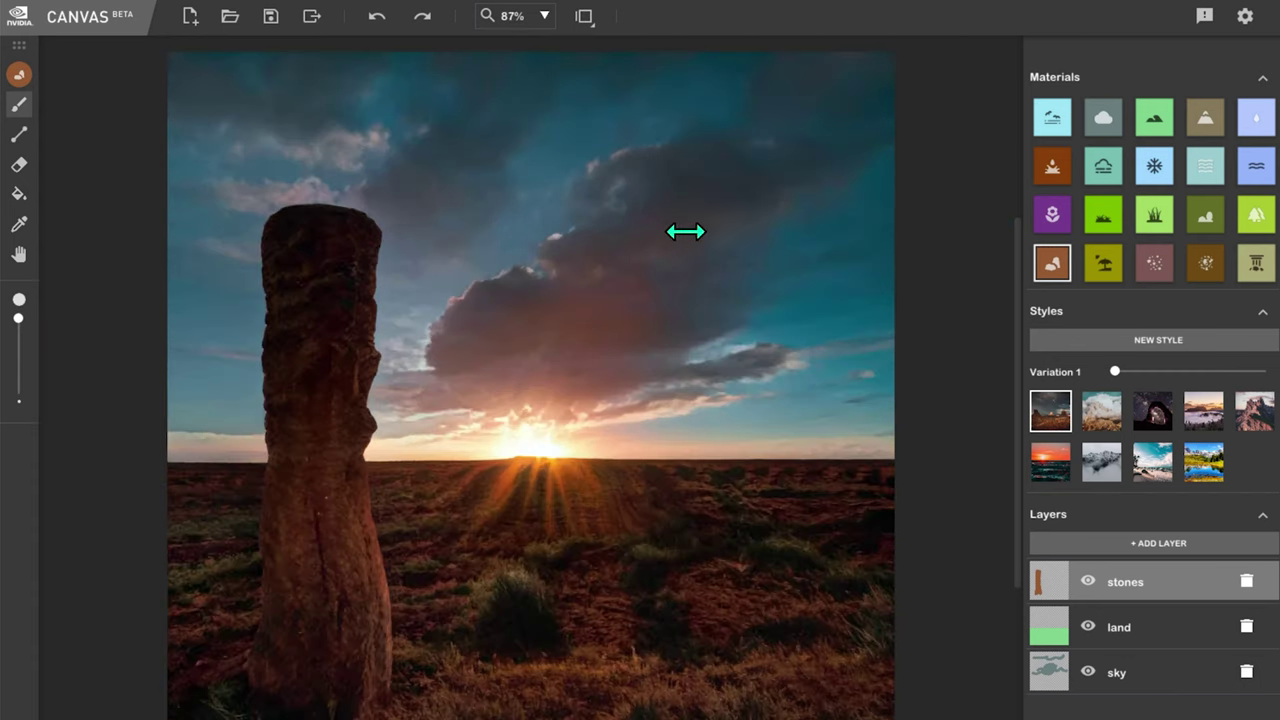
drag(746, 332, 780, 640)
mouse_move(420, 195)
mouse_down()
mouse_move(217, 183)
mouse_move(470, 190)
mouse_up()
mouse_move(600, 188)
mouse_down()
mouse_move(851, 191)
mouse_move(640, 180)
mouse_up()
- Undo a stray rock, paint a water pool at the bottom and extend the shoreline
drag(456, 665, 540, 680)
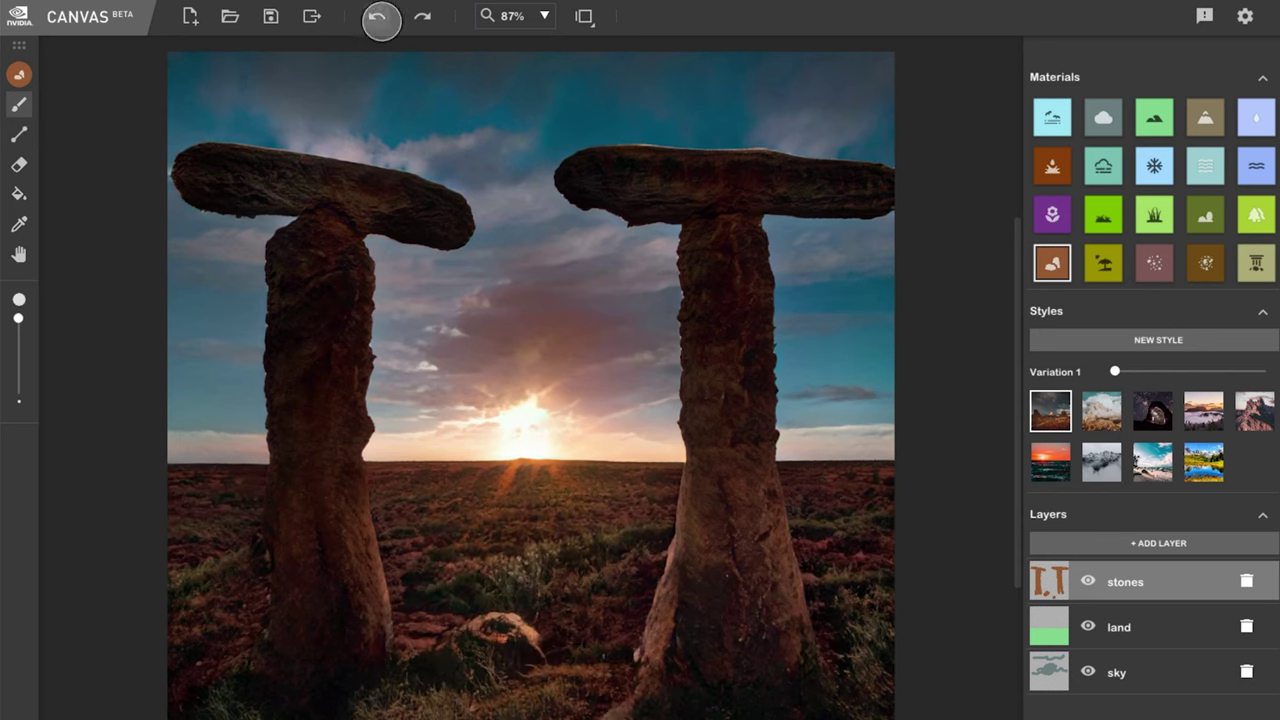
click(376, 16)
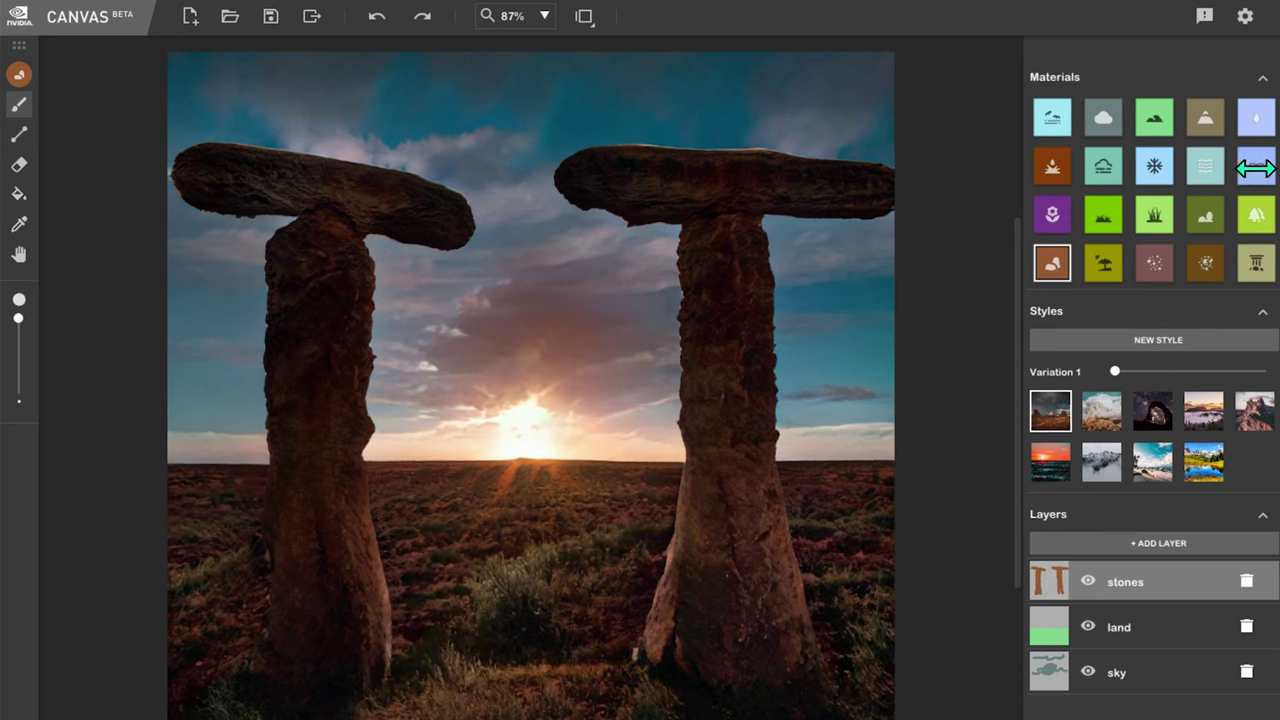
click(1256, 166)
mouse_move(440, 700)
mouse_down()
mouse_move(486, 690)
mouse_move(535, 718)
mouse_up()
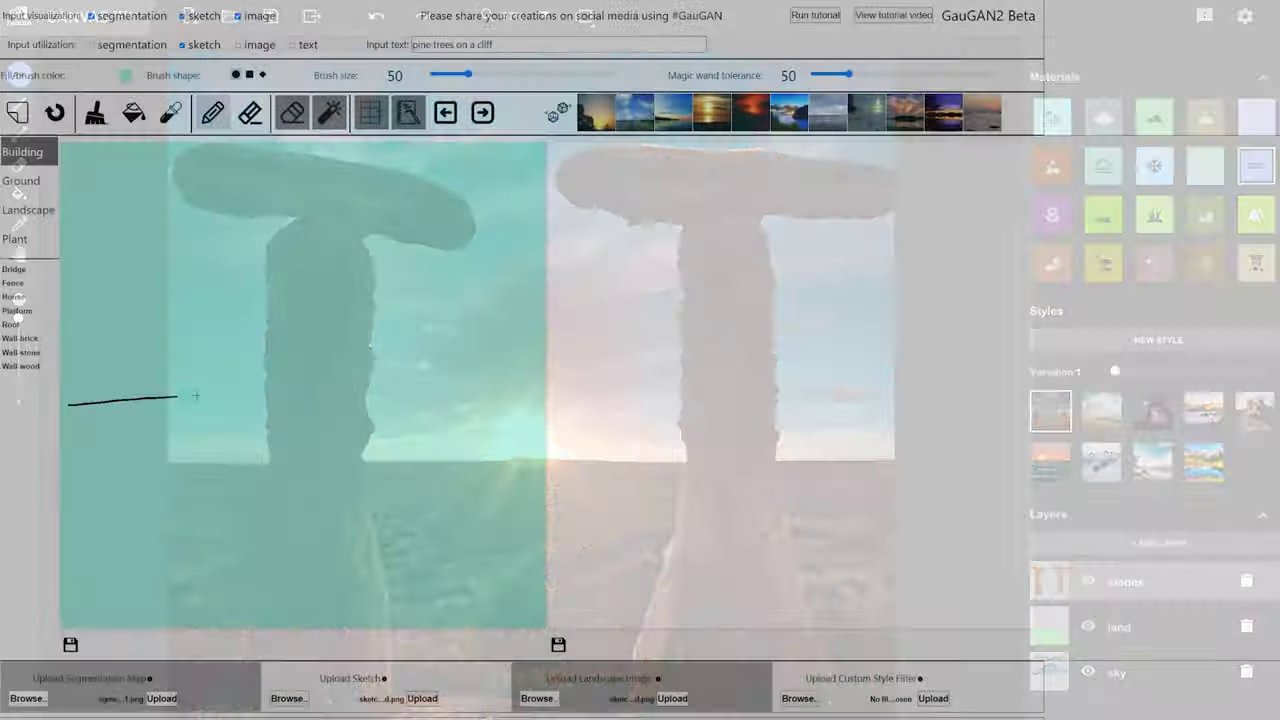
mouse_move(170, 395)
mouse_down()
mouse_move(58, 392)
mouse_move(110, 350)
mouse_move(544, 365)
mouse_up()
- Sketch a shoreline, clouds, a winding river and islands, and render the landscape
click(482, 112)
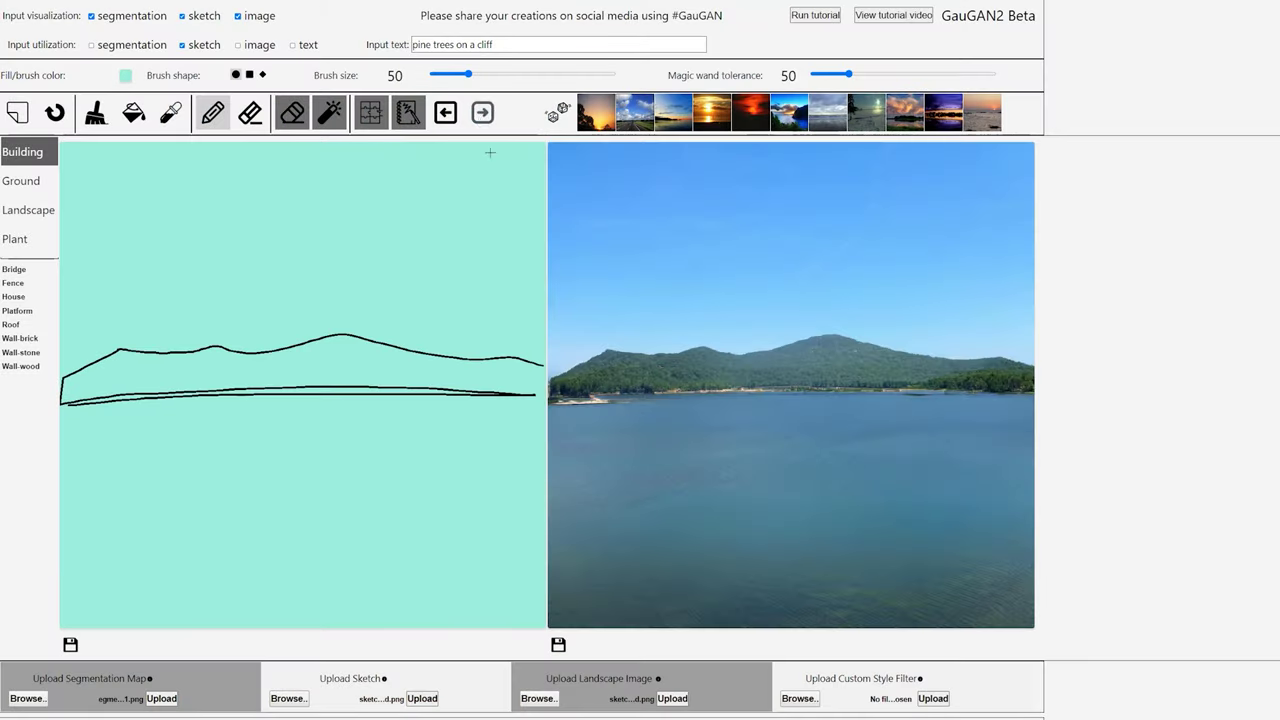
drag(478, 434, 468, 505)
drag(546, 430, 170, 628)
drag(334, 252, 532, 240)
drag(175, 262, 330, 225)
click(482, 112)
drag(62, 175, 220, 195)
drag(468, 470, 526, 470)
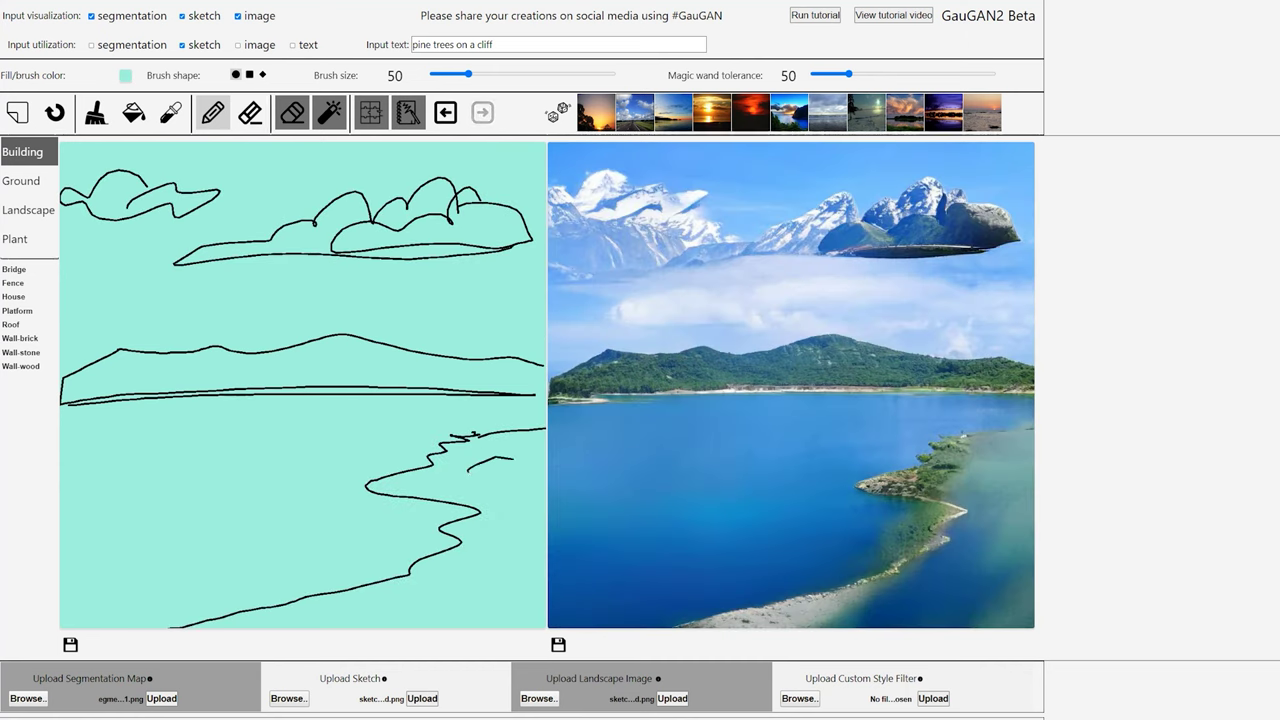
drag(372, 530, 418, 528)
drag(416, 600, 524, 580)
- Erase the cloud strokes, redraw the river with islands and rocks, and regenerate
click(250, 112)
drag(467, 74, 549, 74)
drag(70, 190, 530, 240)
click(482, 112)
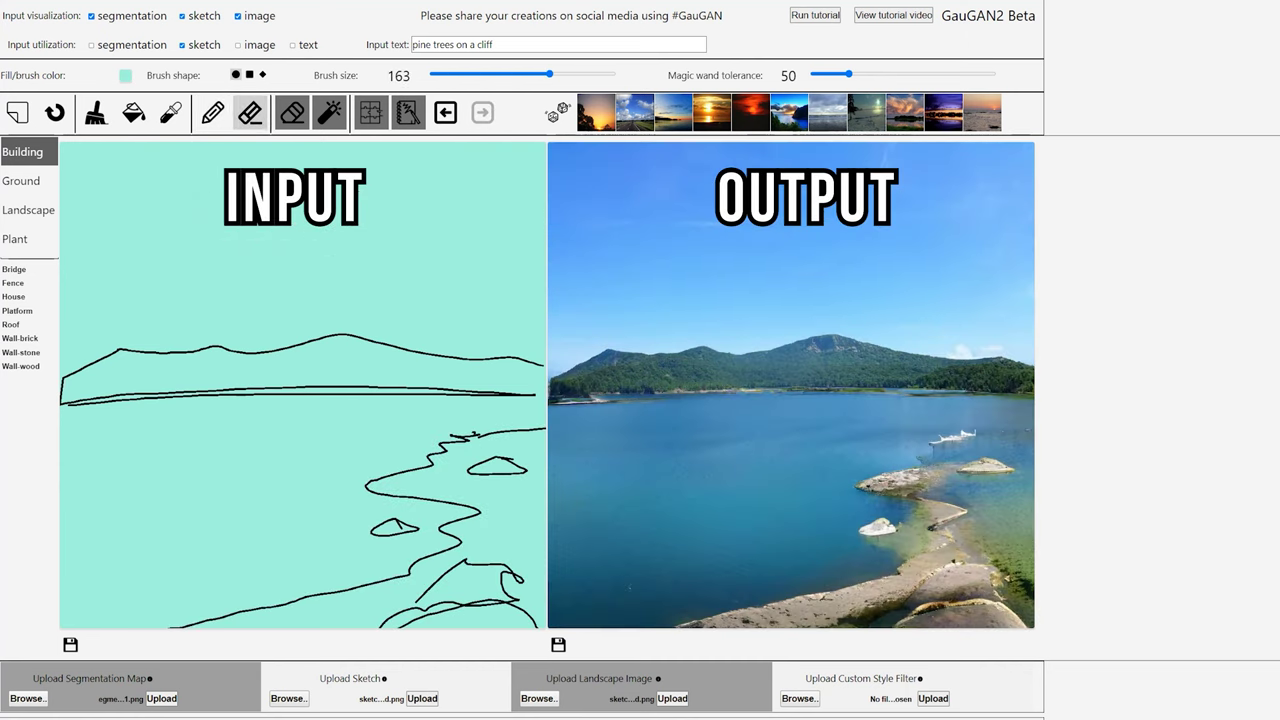
click(212, 112)
mouse_move(540, 432)
mouse_down()
mouse_move(430, 458)
mouse_move(520, 575)
mouse_up()
drag(300, 360, 390, 345)
click(482, 112)
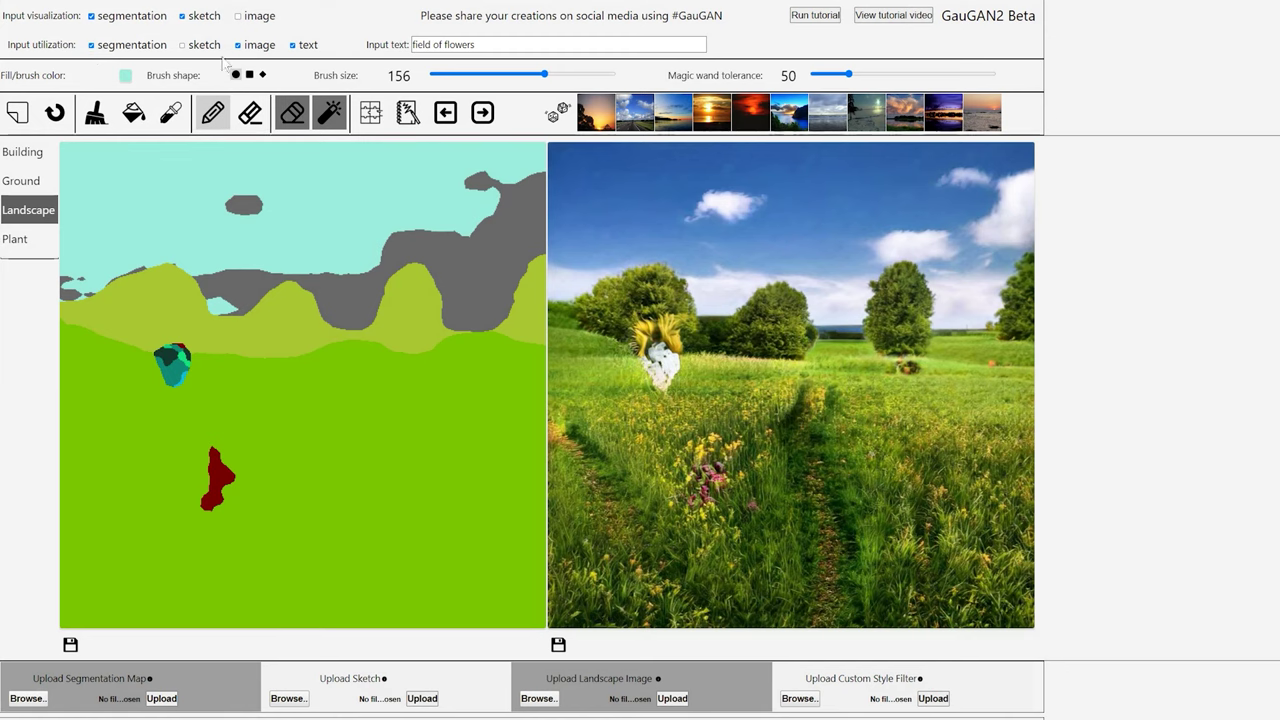
- Fill the map regions with Clouds, Stone and Sea labels using the paint bucket
click(482, 112)
click(135, 116)
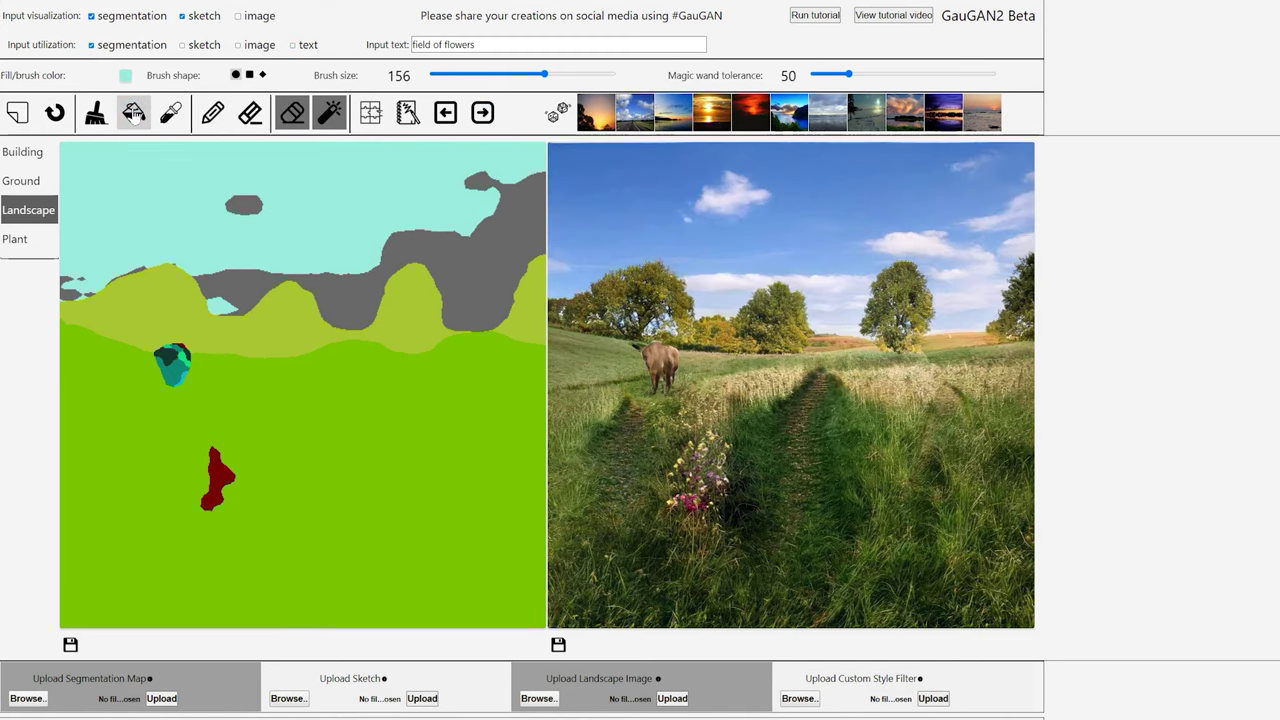
click(15, 269)
click(300, 200)
click(12, 393)
click(250, 320)
click(25, 353)
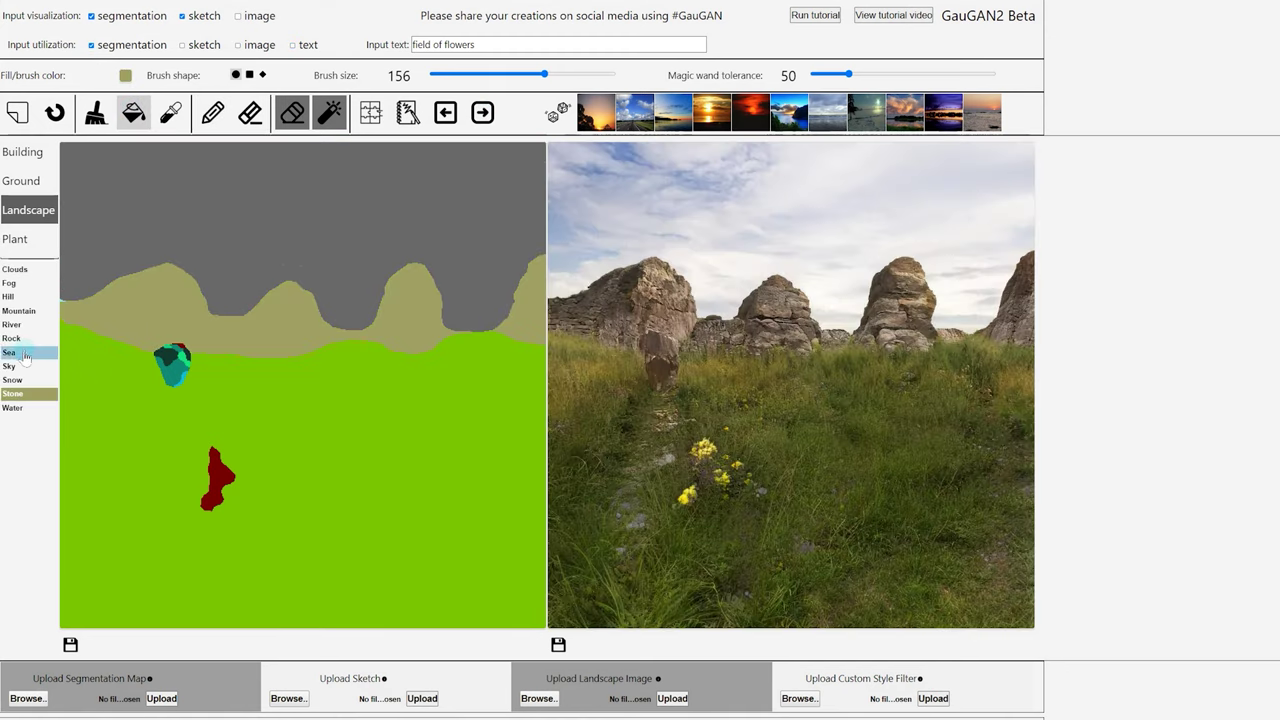
click(120, 420)
click(172, 368)
click(216, 482)
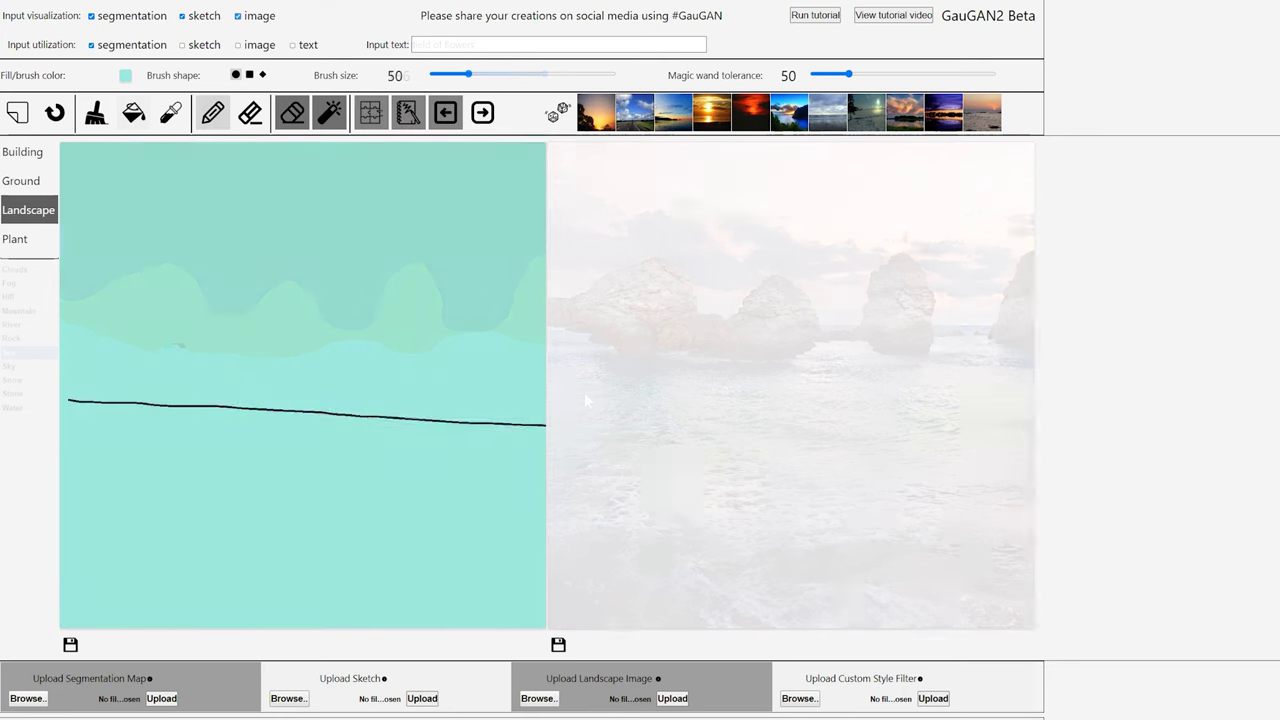
- Sketch a castle with horizon, arches and bridge, and render from the sketch only
drag(74, 517, 546, 513)
drag(305, 510, 392, 516)
drag(148, 408, 498, 425)
drag(296, 405, 345, 422)
click(91, 45)
click(482, 112)
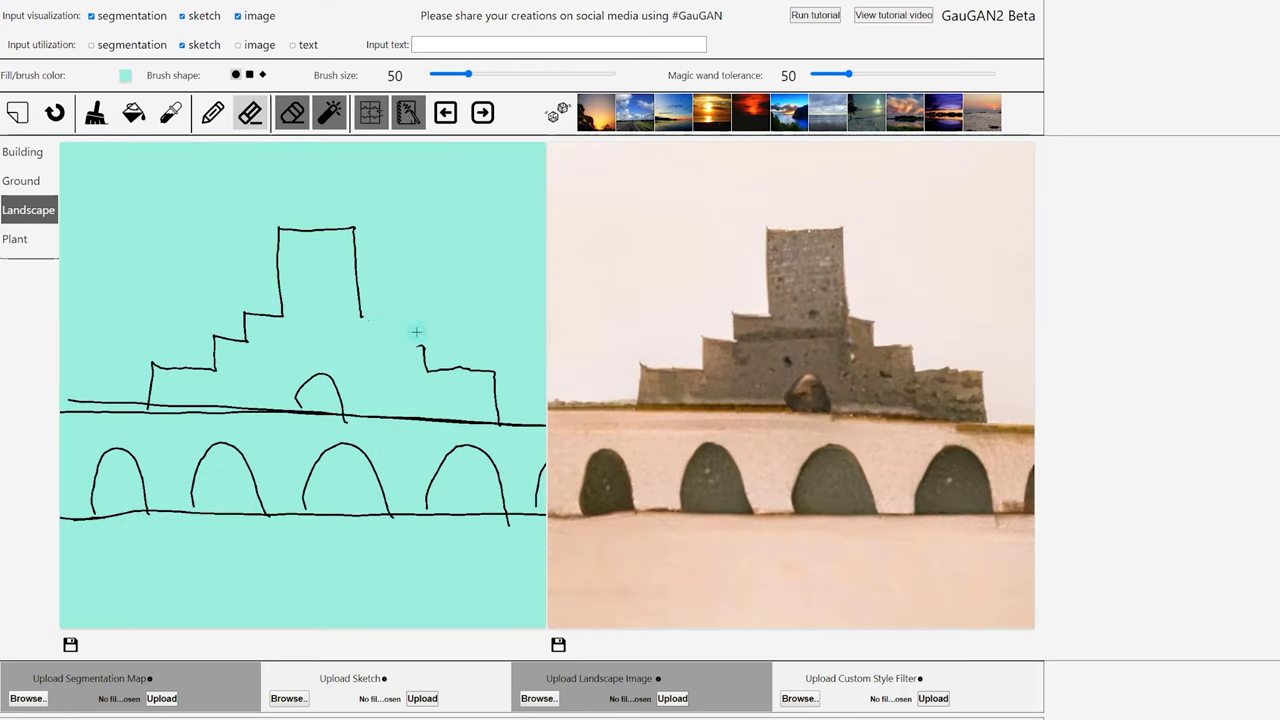
- Add a tower, arch, small square and window to the castle and re-render
drag(379, 316, 400, 316)
drag(411, 420, 466, 421)
drag(306, 228, 328, 228)
drag(308, 290, 325, 290)
click(482, 112)
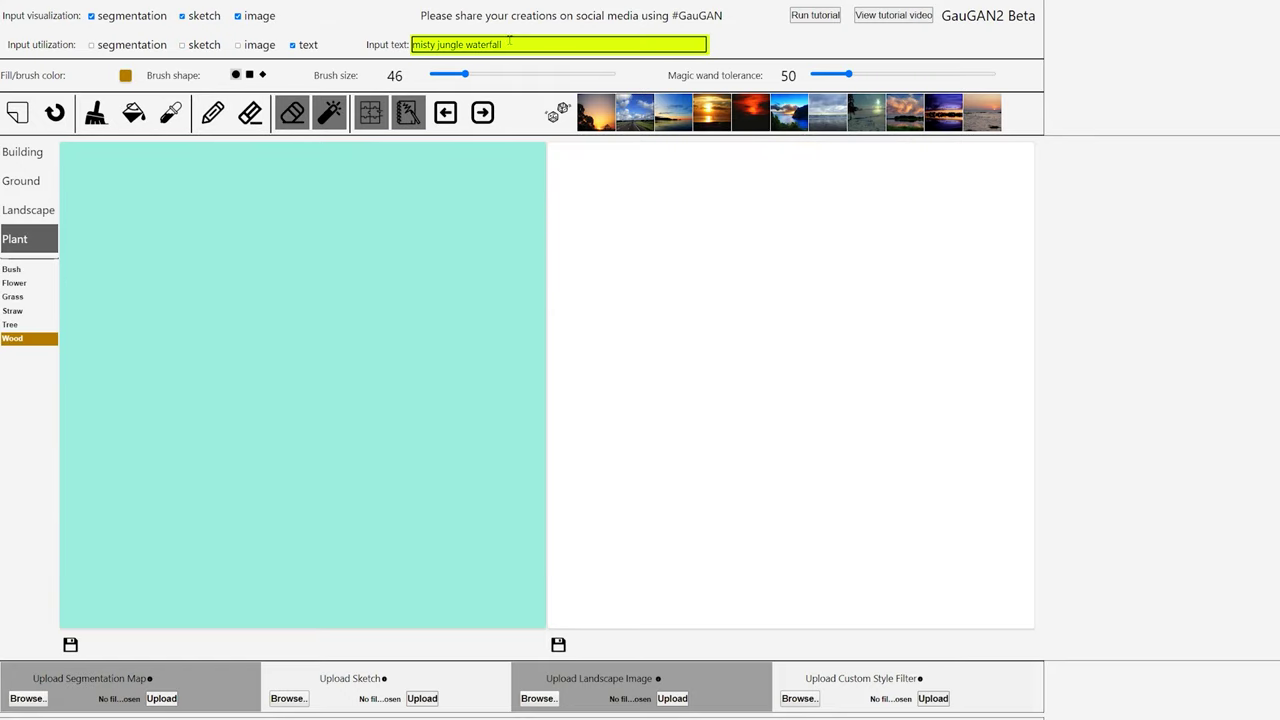
click(482, 112)
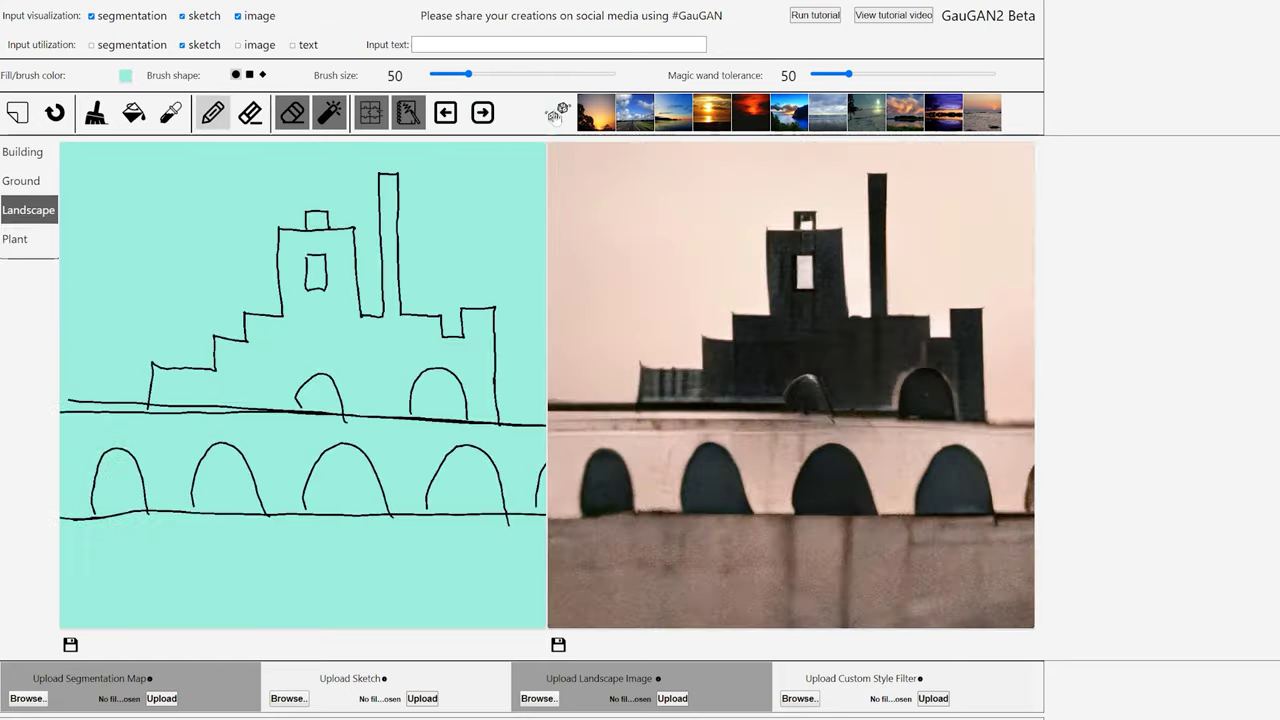
- Apply five random styles to the castle image
click(557, 112)
click(557, 112)
click(557, 112)
click(557, 112)
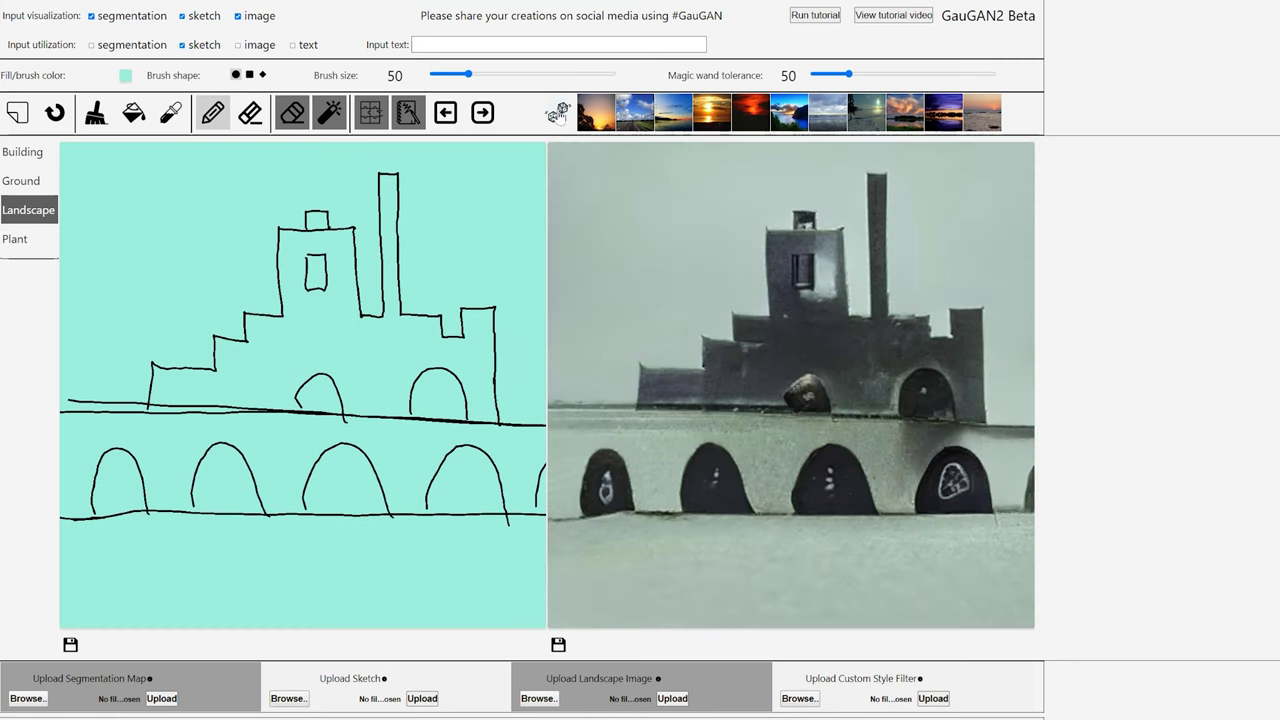
click(557, 112)
click(557, 112)
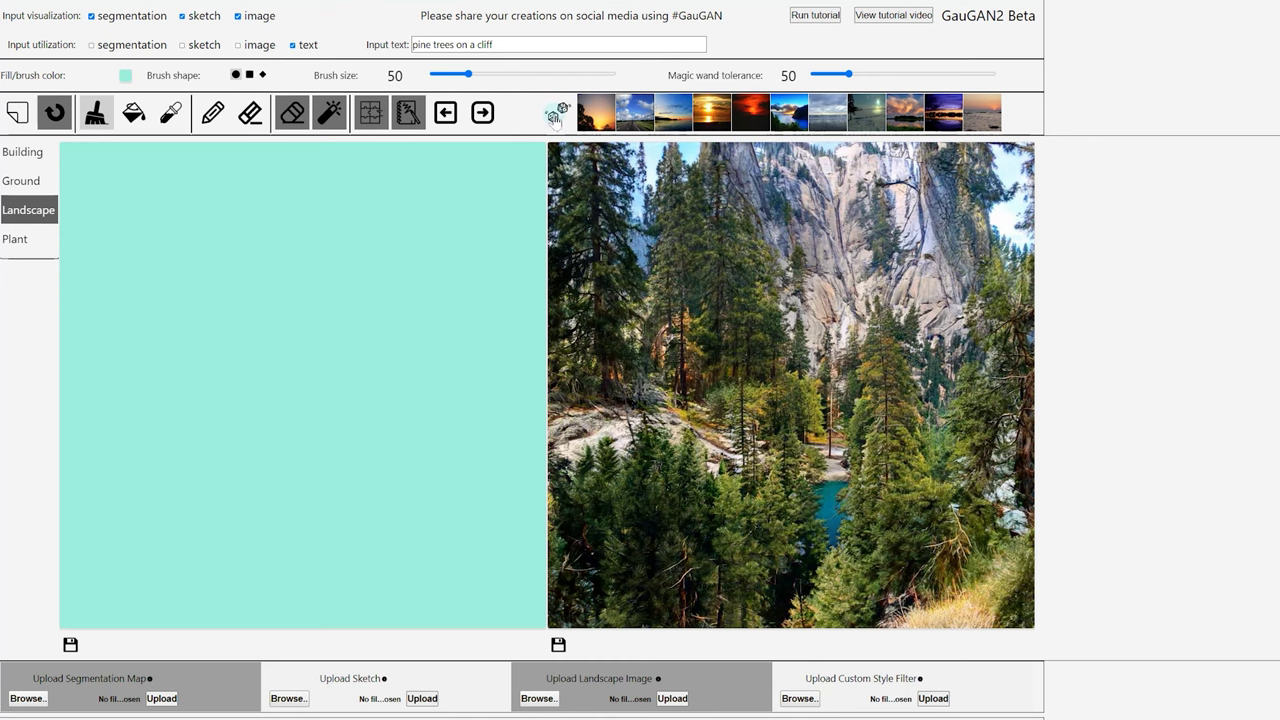
- Re-roll the pine trees on a cliff image four times
click(557, 112)
click(555, 114)
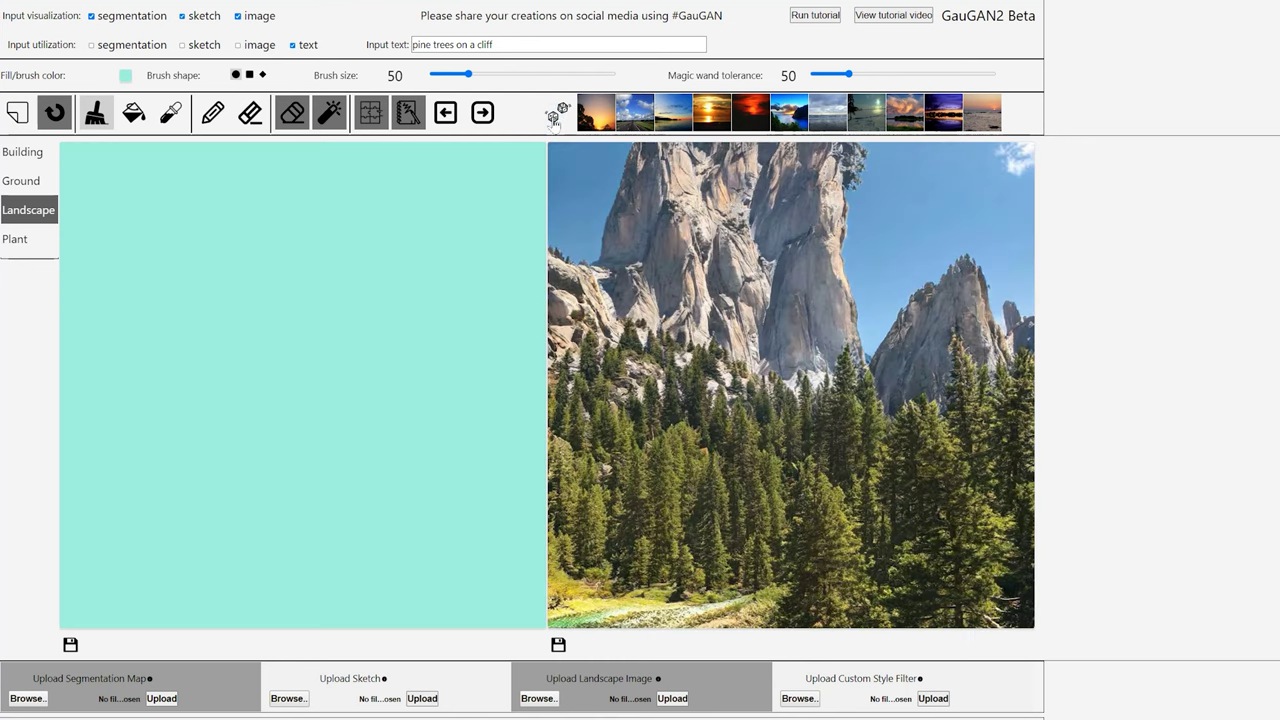
click(555, 114)
click(555, 114)
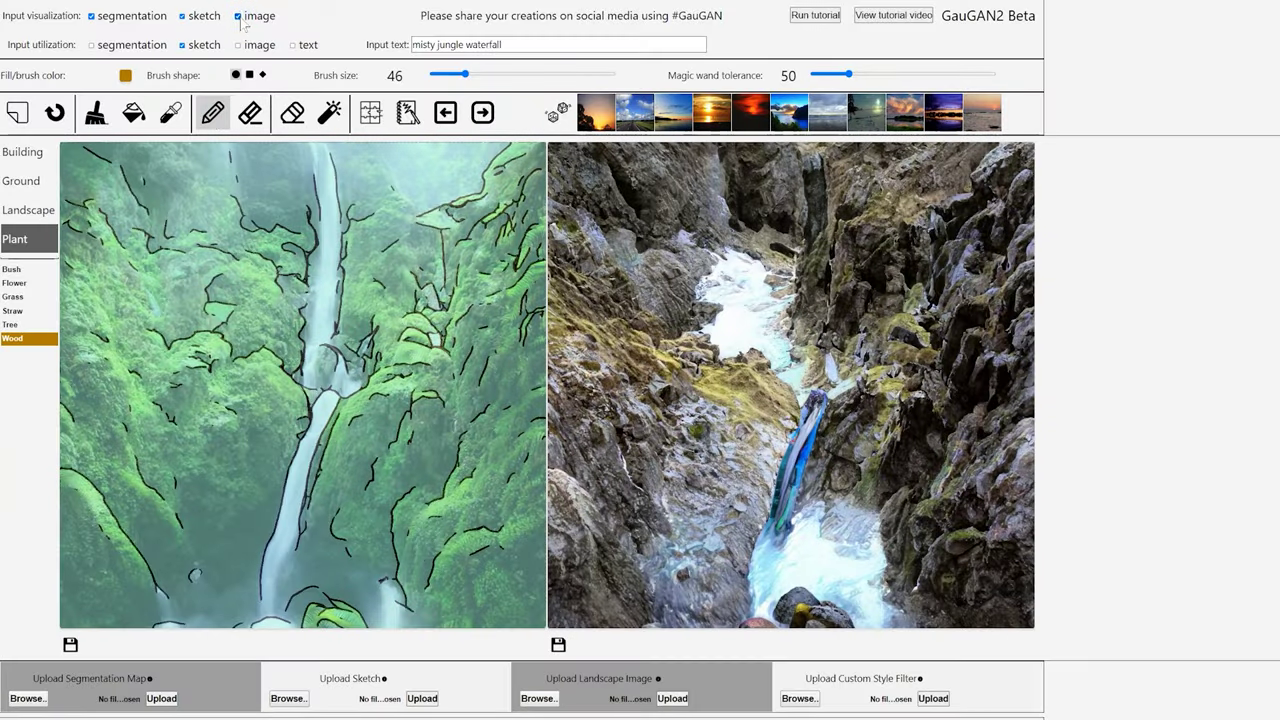
- Erase strokes down the middle, then the left patch and top edge of the input
click(292, 112)
mouse_move(235, 314)
mouse_down()
mouse_move(295, 376)
mouse_move(287, 364)
mouse_move(292, 502)
mouse_up()
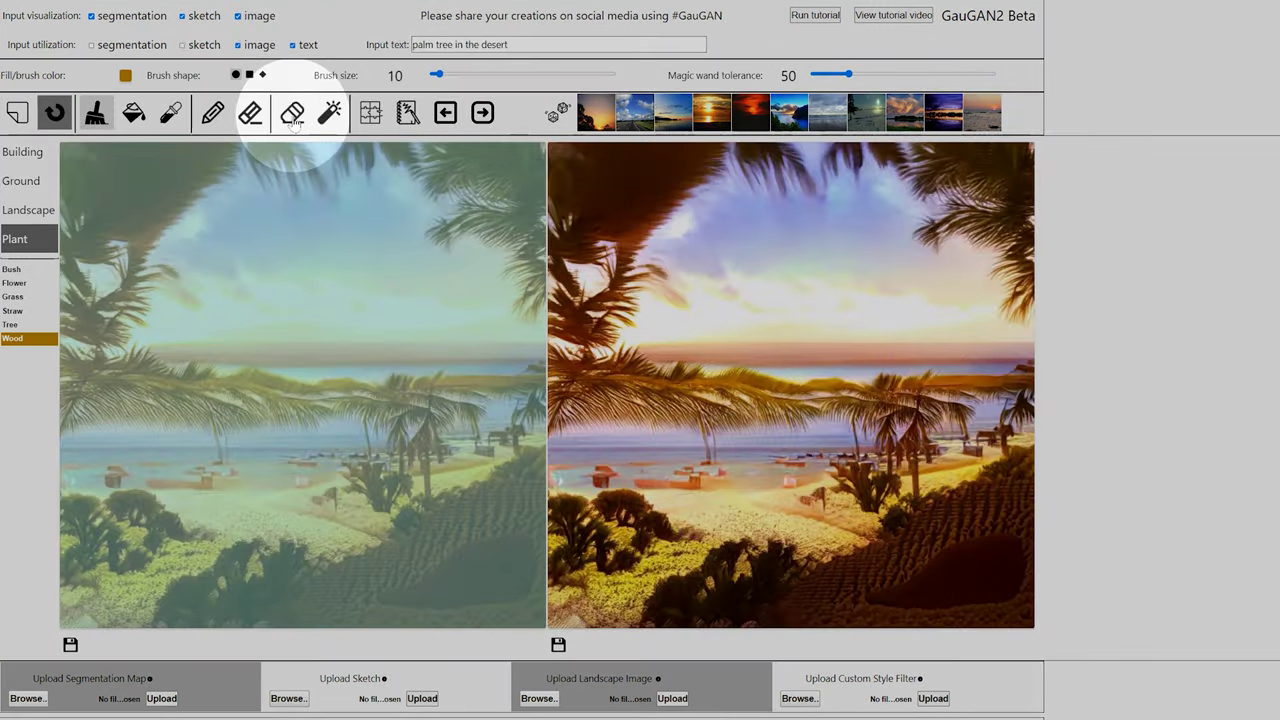
click(292, 112)
mouse_move(205, 397)
mouse_down()
mouse_move(150, 385)
mouse_move(400, 405)
mouse_move(515, 395)
mouse_up()
mouse_move(420, 175)
mouse_down()
mouse_move(90, 210)
mouse_move(230, 190)
mouse_up()
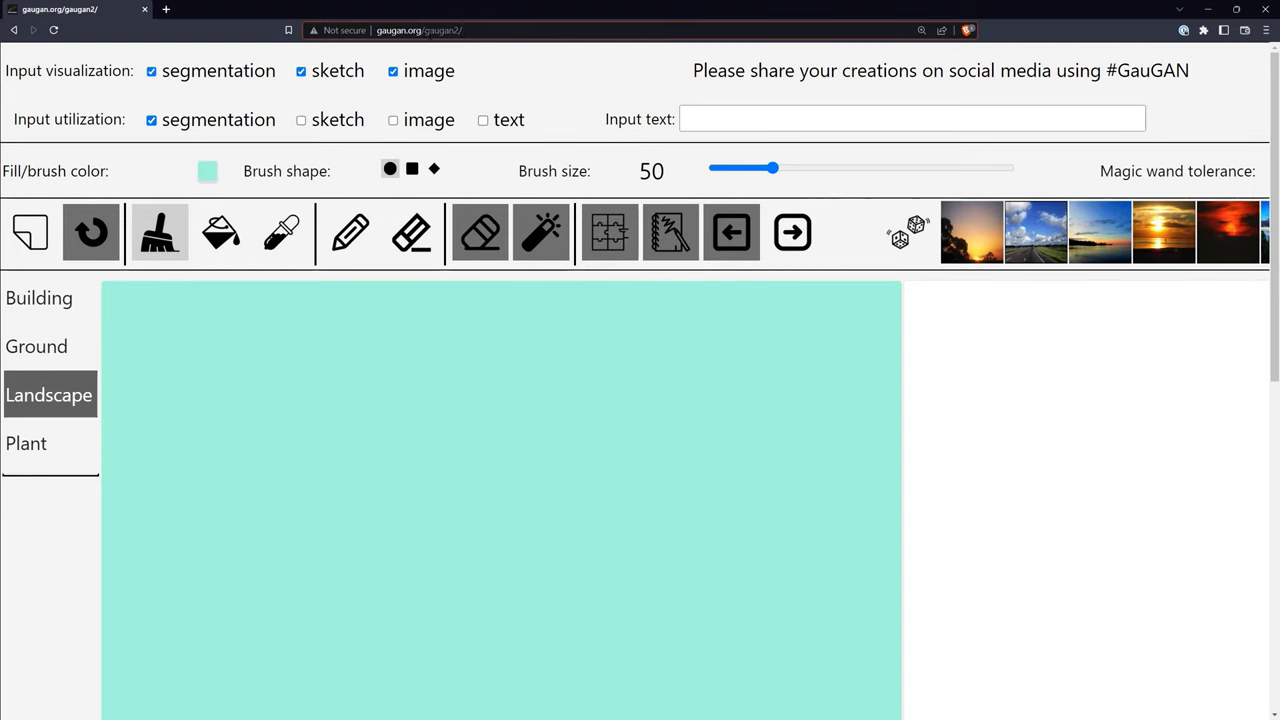
- Zoom the page out five steps to about 67% from the Brave menu
click(1265, 31)
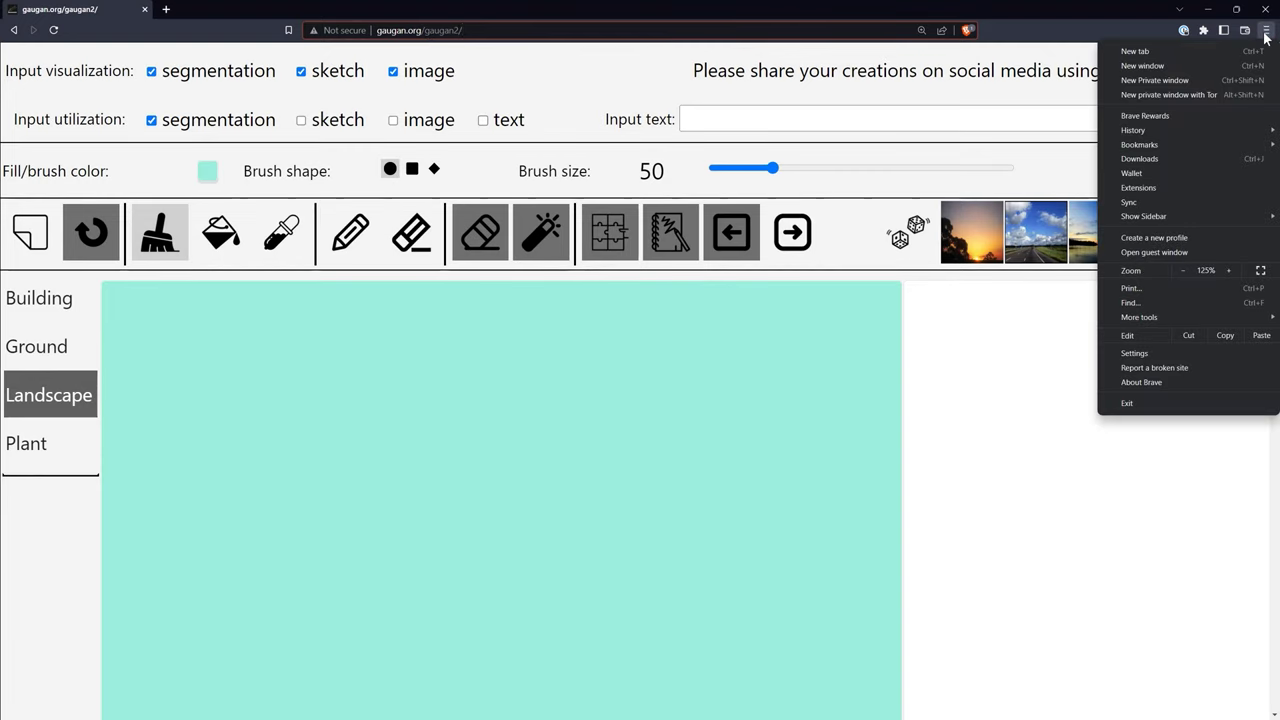
click(1184, 271)
click(1184, 271)
click(1184, 271)
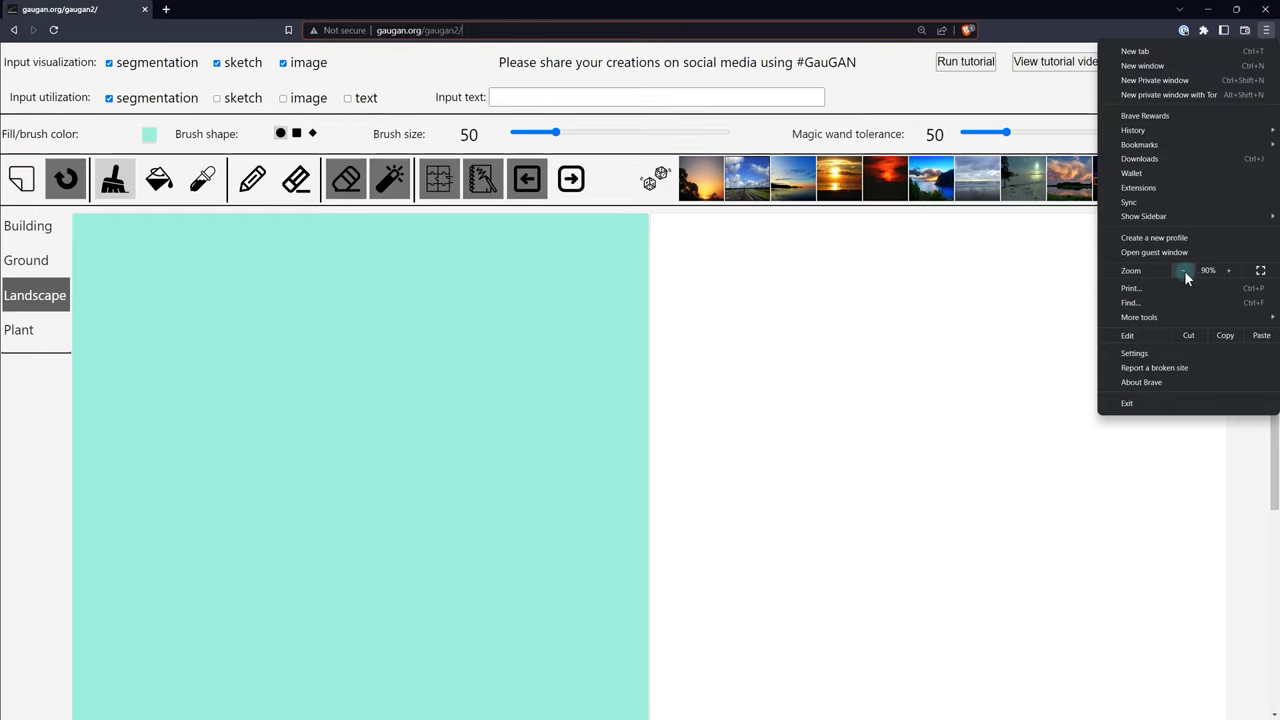
click(1184, 271)
click(1184, 271)
key(Escape)
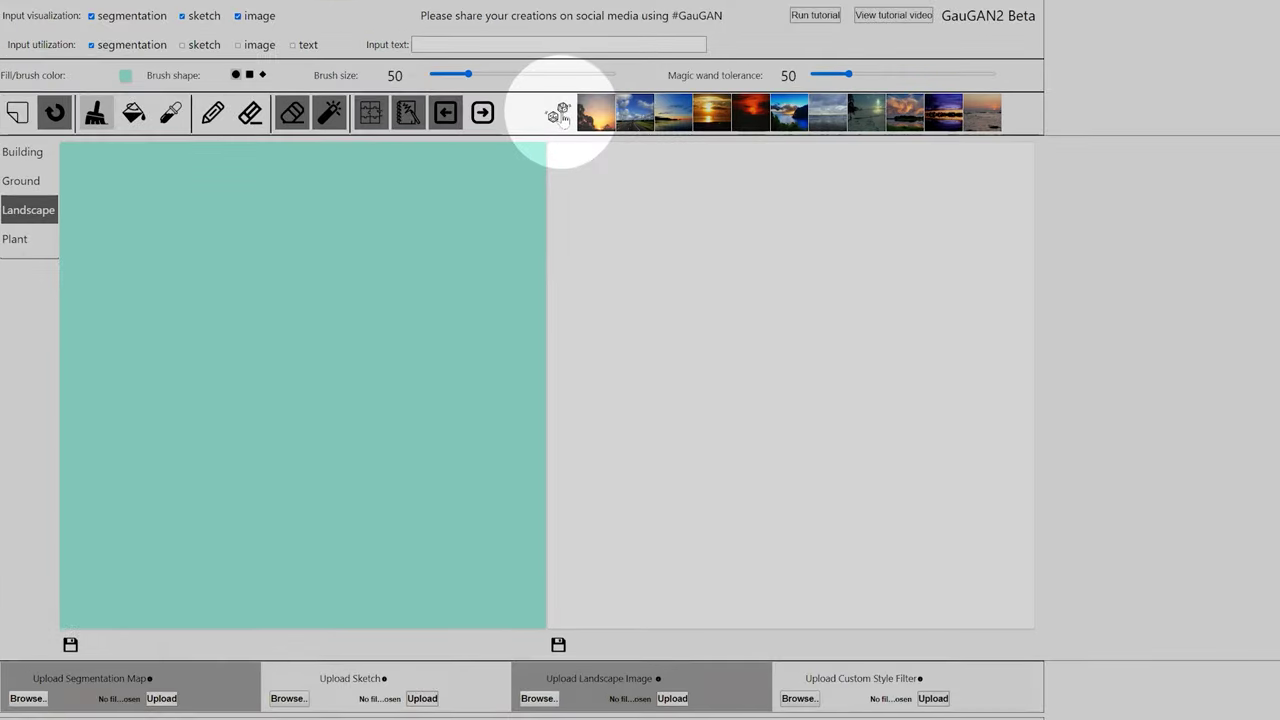
- Generate a random-style Milky Way night sky from the blank map and select the brush
click(557, 113)
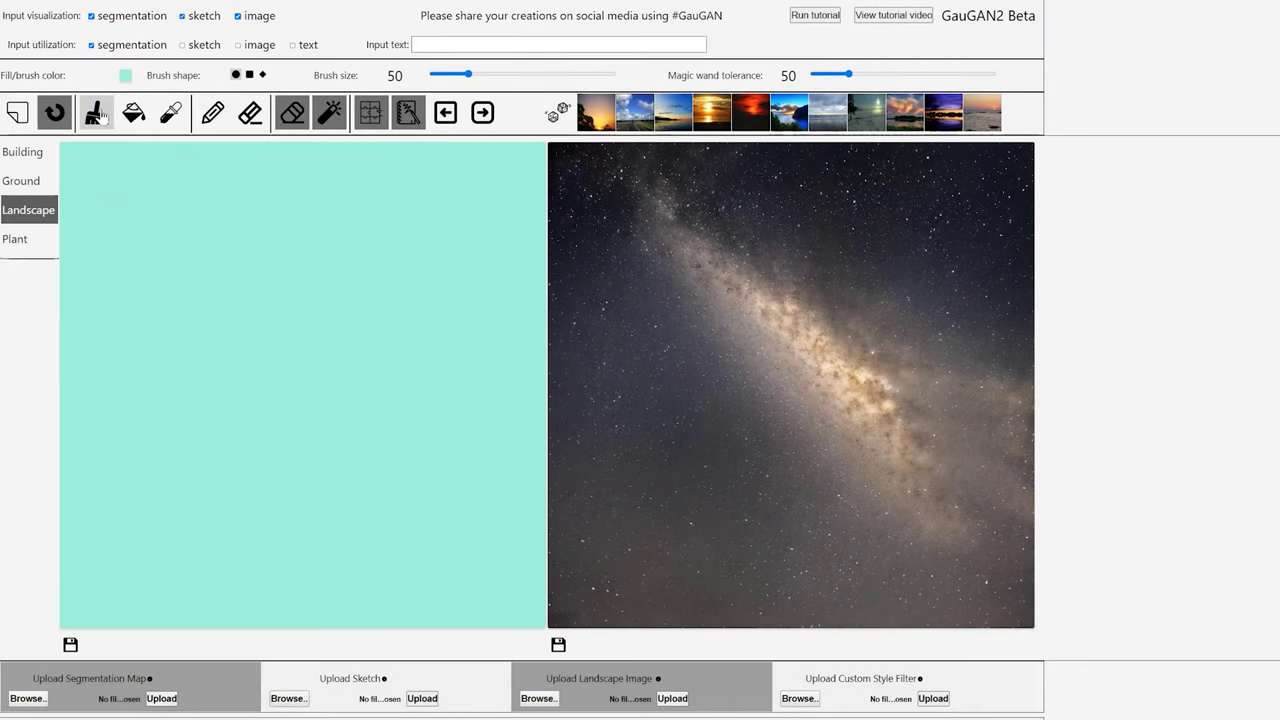
click(98, 115)
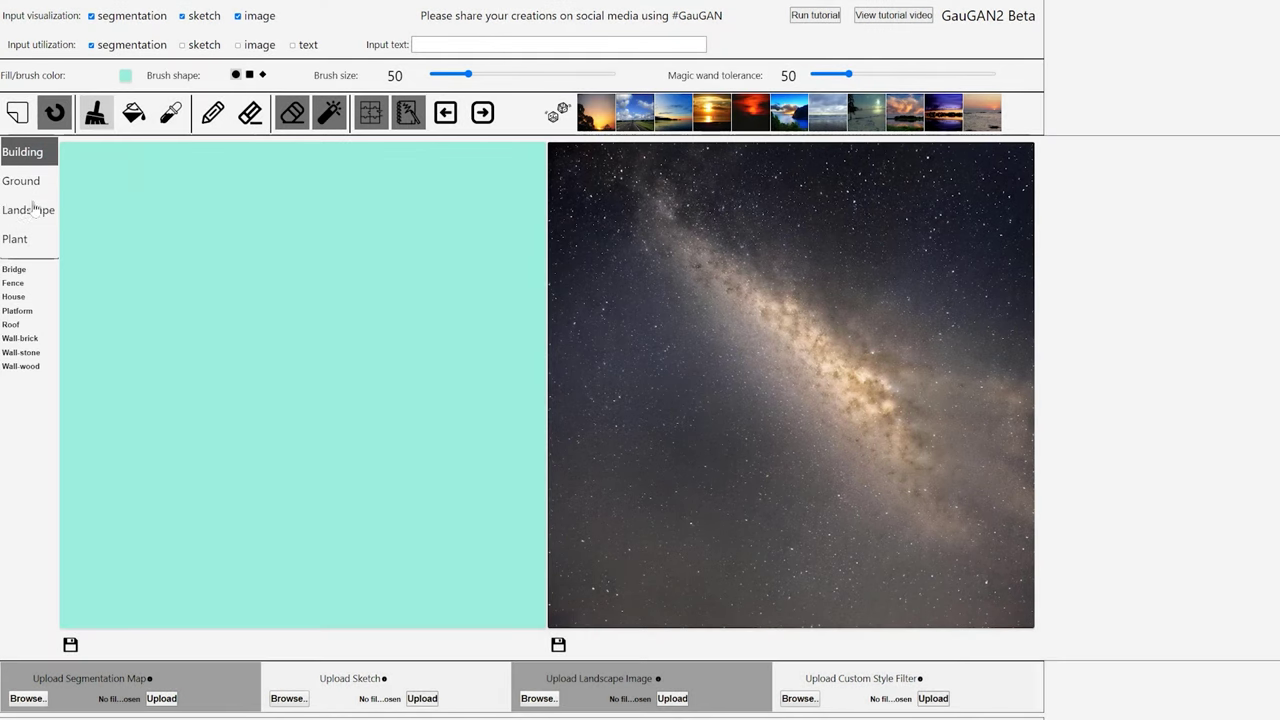
- Browse the label groups, paint a Landscape > Rock blob and render it
click(33, 208)
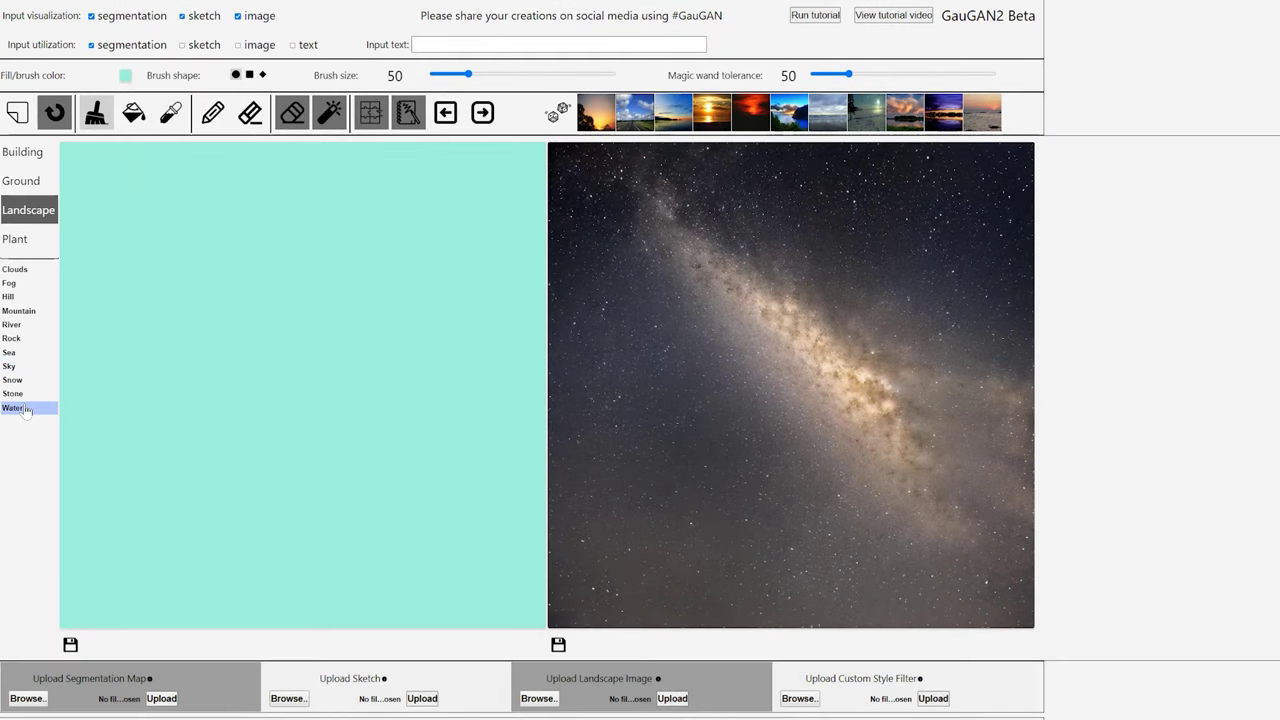
click(28, 240)
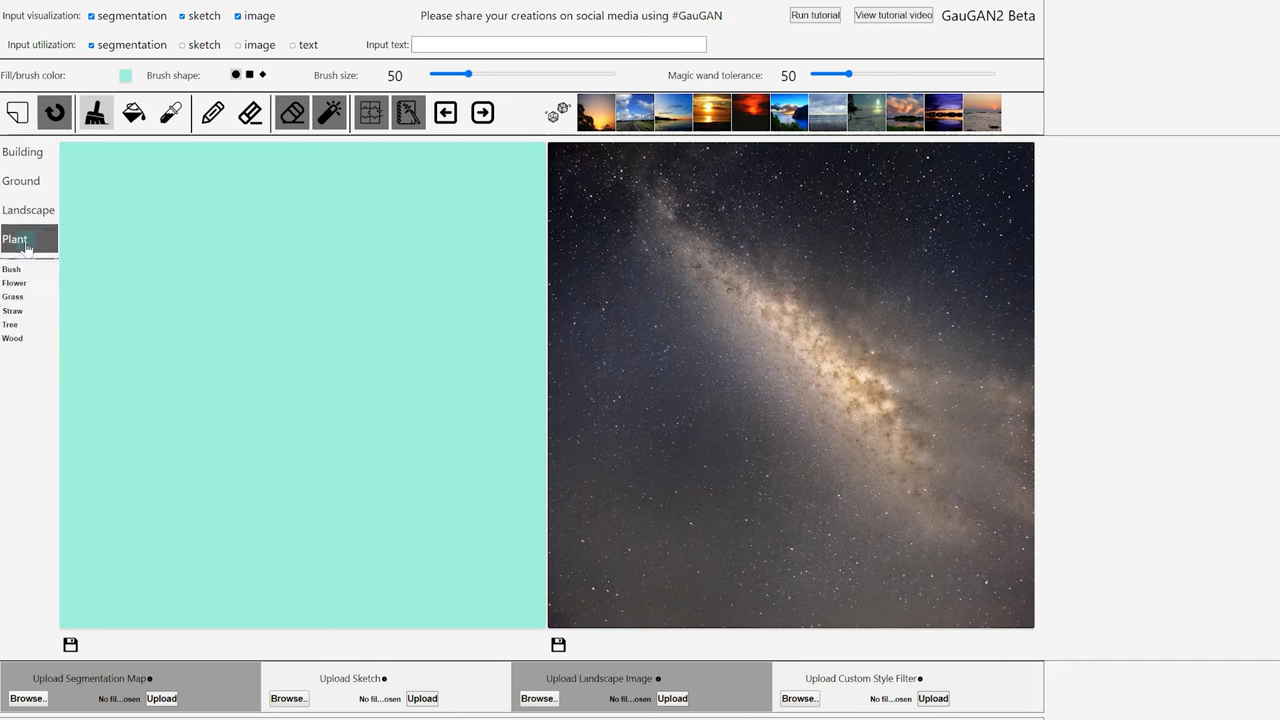
click(30, 157)
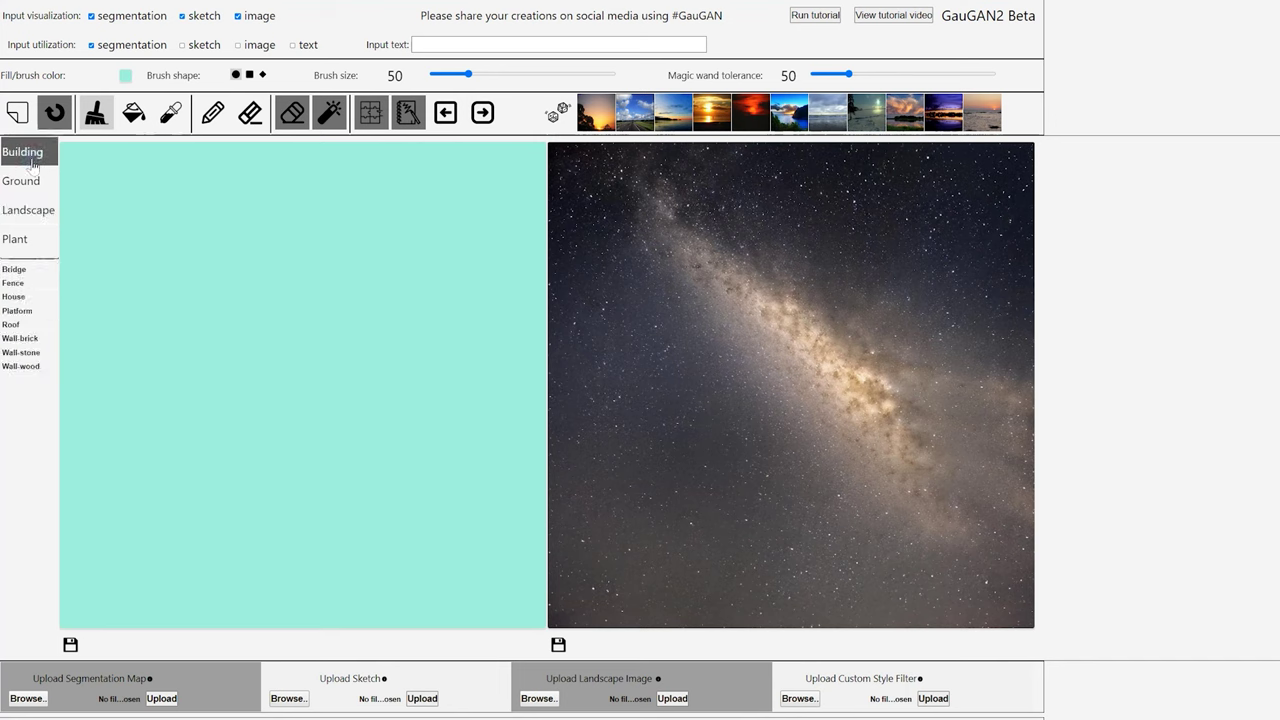
click(33, 212)
click(15, 338)
mouse_move(293, 340)
mouse_down()
mouse_move(279, 378)
mouse_move(283, 330)
mouse_move(320, 354)
mouse_move(262, 380)
mouse_move(272, 327)
mouse_move(293, 385)
mouse_up()
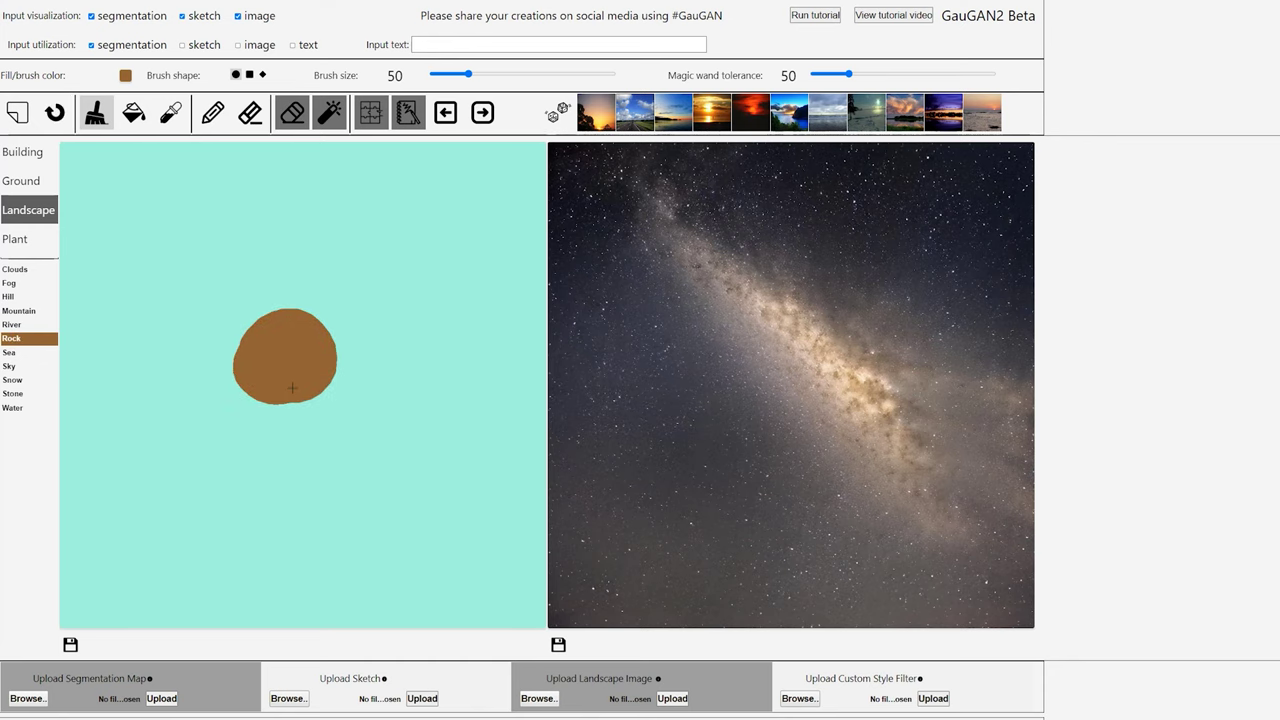
click(482, 113)
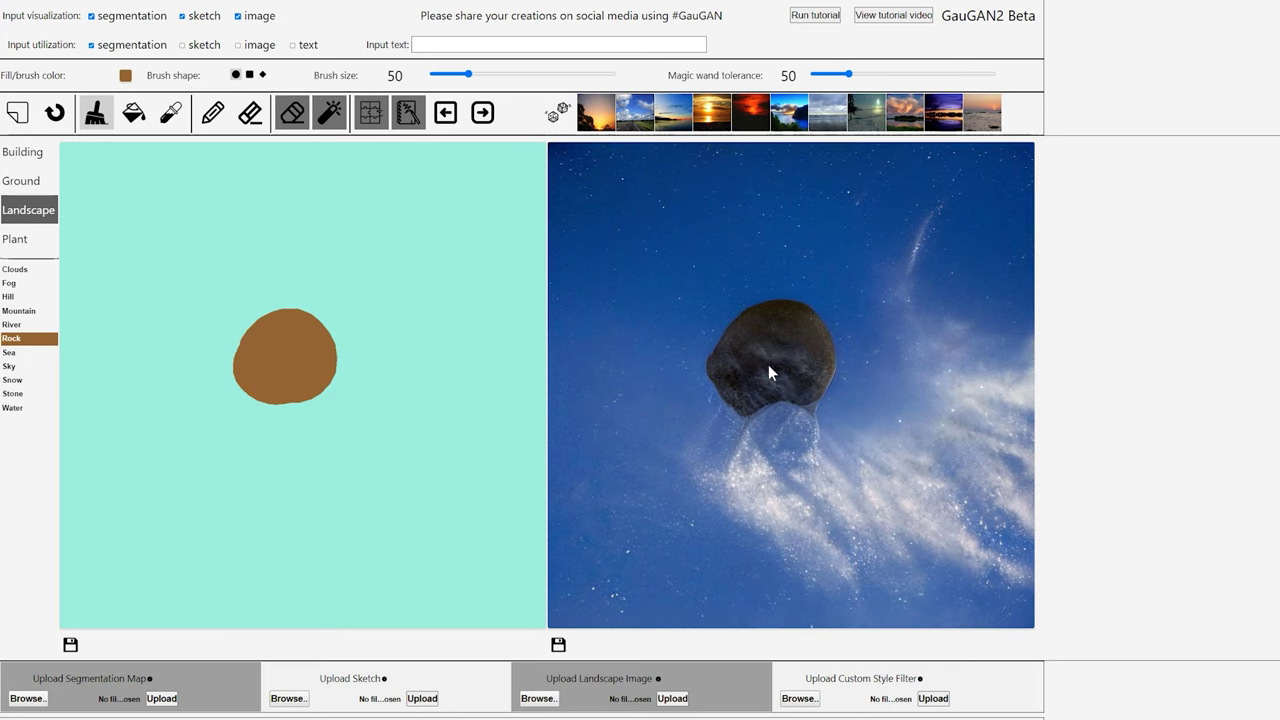
- Enlarge the rock blob on its top and sides and regenerate
mouse_move(299, 320)
mouse_down()
mouse_move(263, 309)
mouse_move(258, 338)
mouse_move(254, 303)
mouse_move(278, 326)
mouse_move(245, 298)
mouse_move(258, 335)
mouse_up()
click(481, 113)
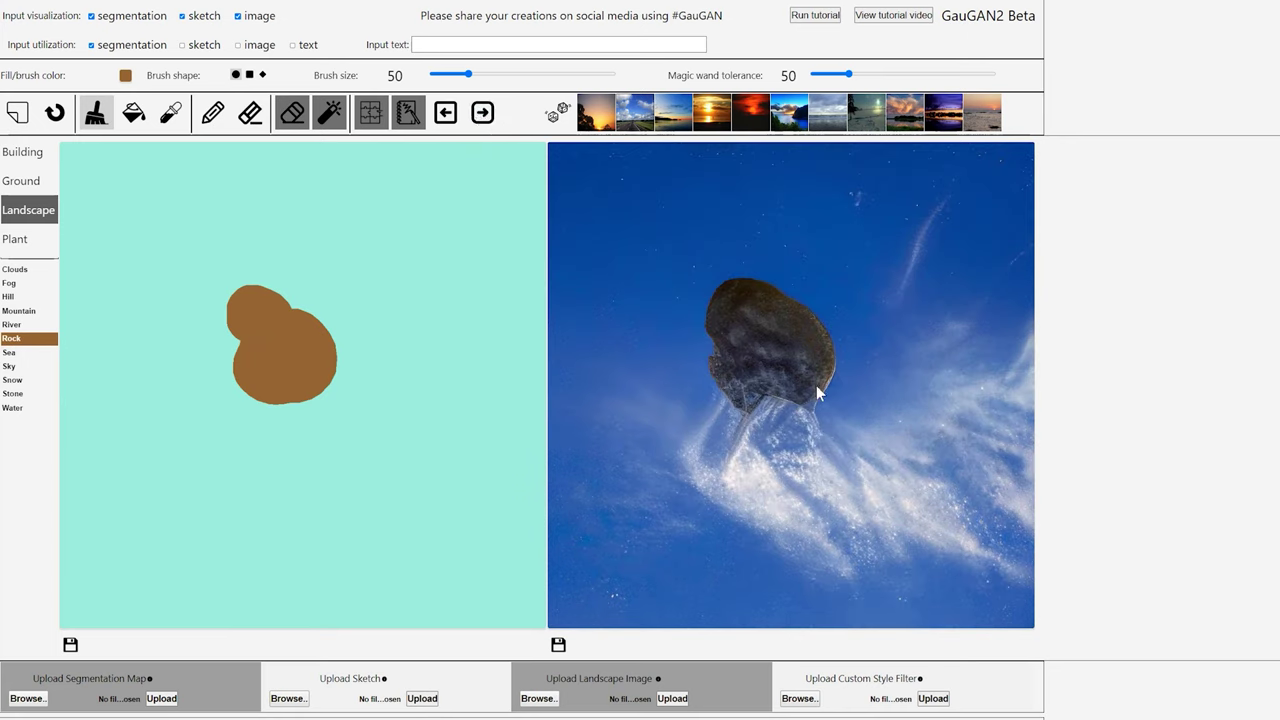
mouse_move(276, 321)
mouse_down()
mouse_move(241, 372)
mouse_move(237, 310)
mouse_move(298, 302)
mouse_move(333, 340)
mouse_move(338, 380)
mouse_up()
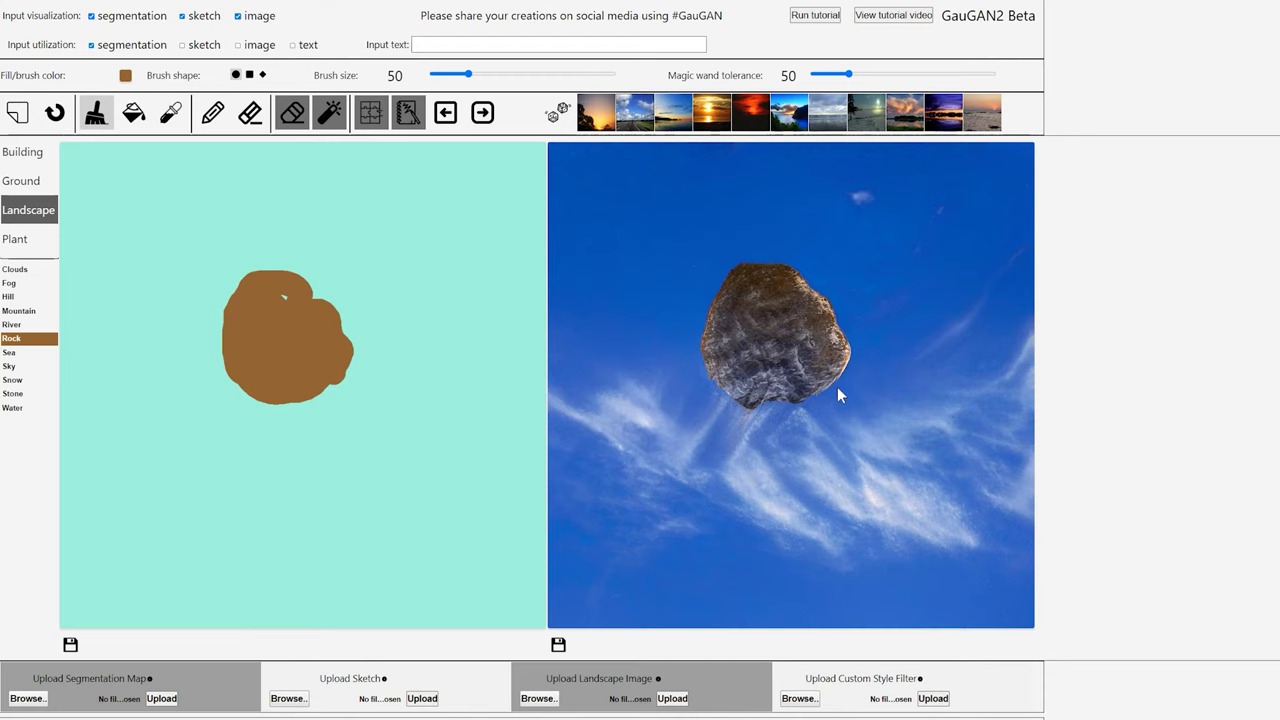
- Paint a Plant > Bush blob in the upper right, enlarge it and render
click(15, 238)
click(12, 270)
mouse_move(414, 242)
mouse_down()
mouse_move(457, 237)
mouse_move(430, 245)
mouse_move(441, 259)
mouse_up()
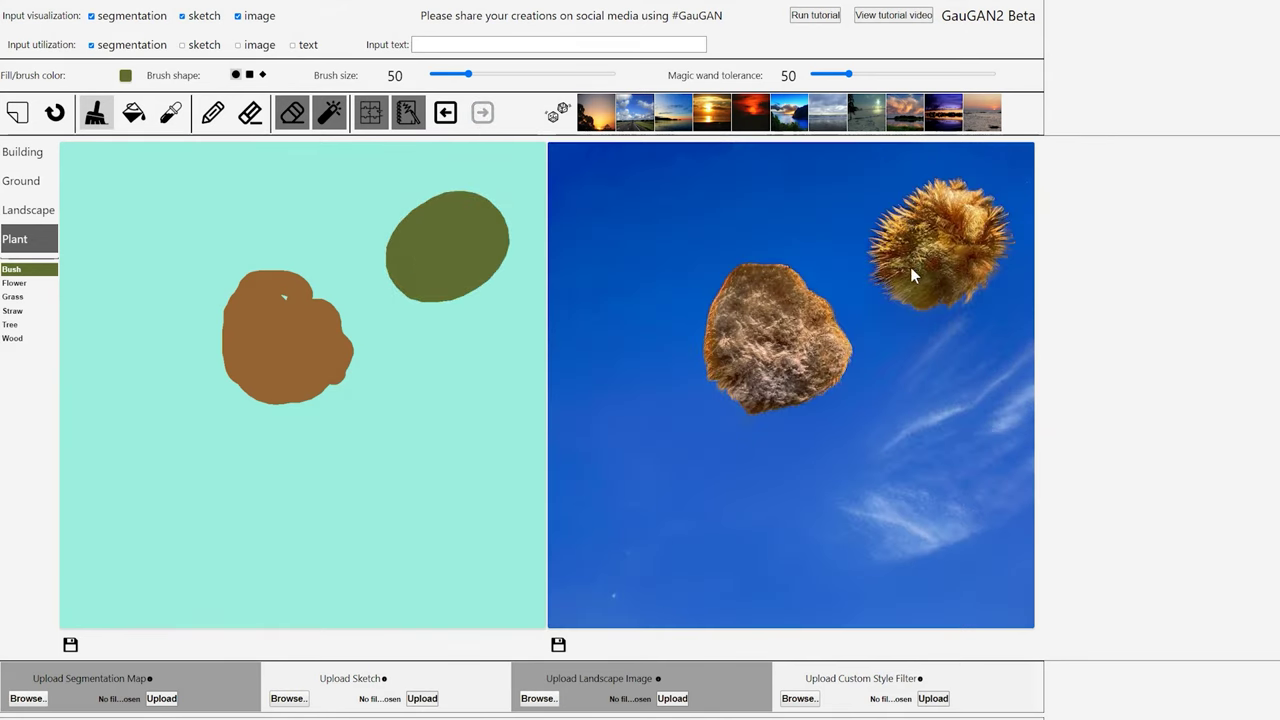
mouse_move(405, 215)
mouse_down()
mouse_move(440, 195)
mouse_move(467, 254)
mouse_move(473, 241)
mouse_up()
click(482, 112)
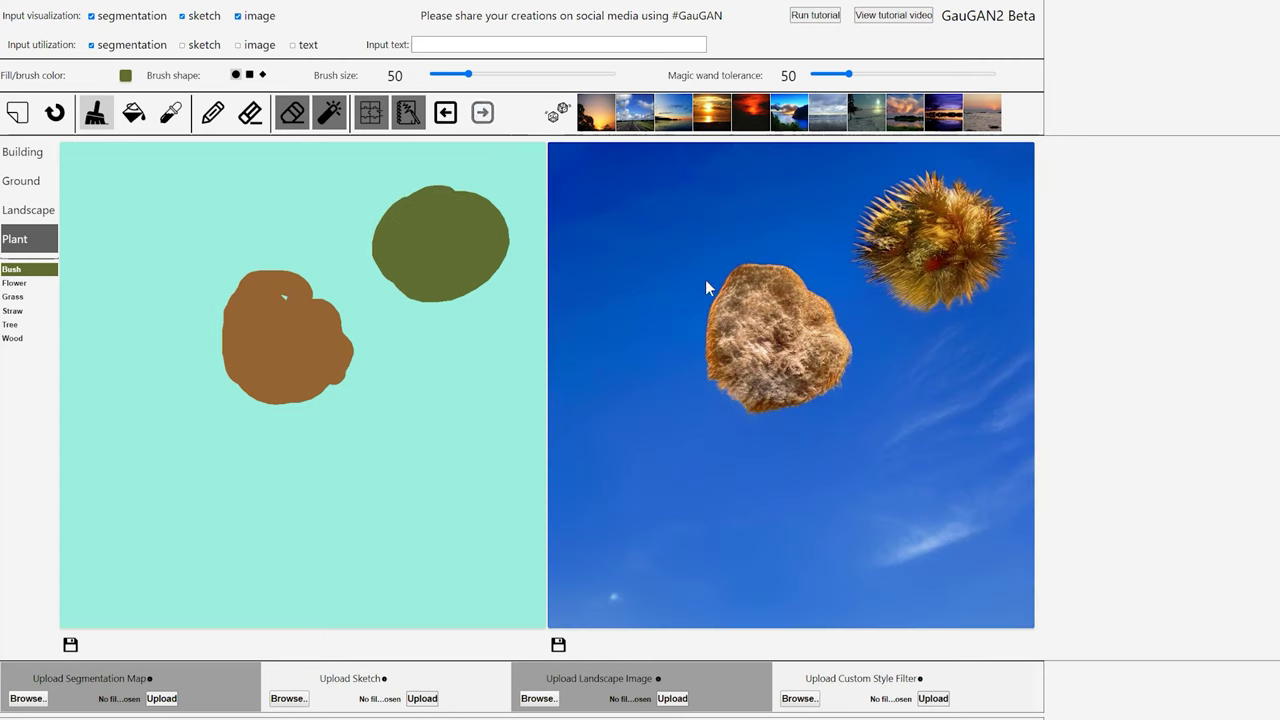
drag(420, 296, 472, 296)
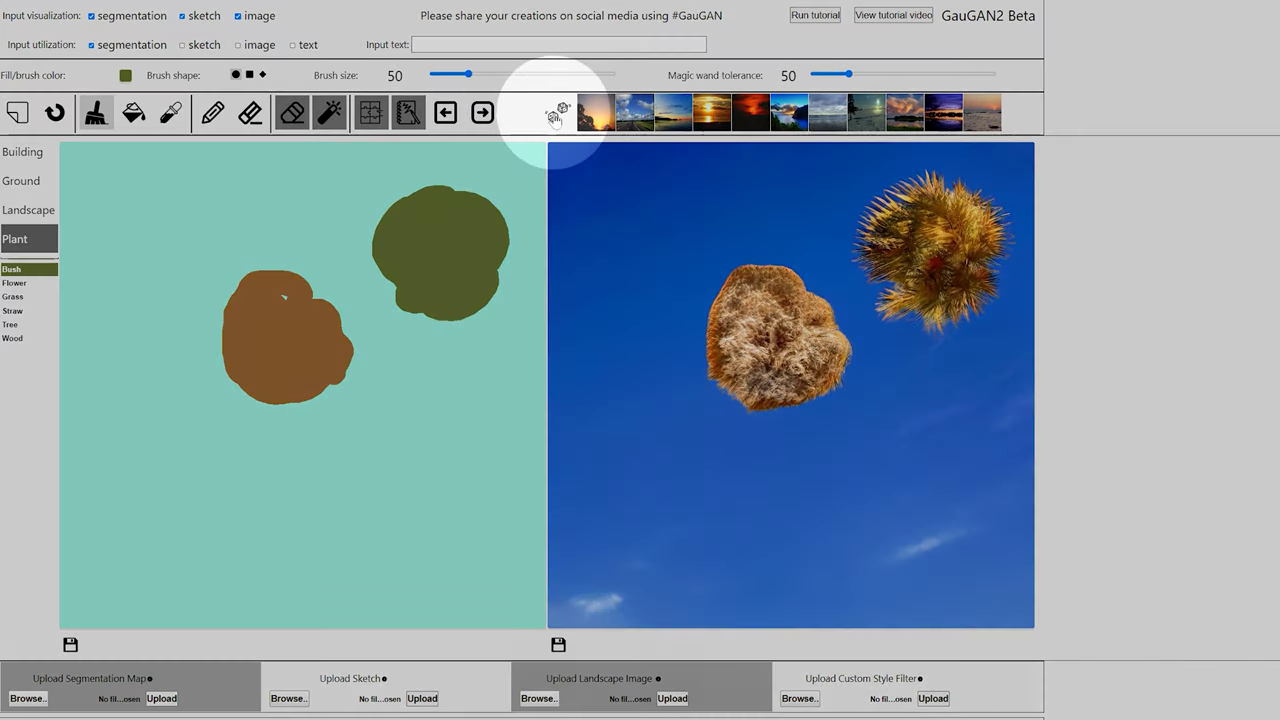
- Try four random styles on the rock-and-bush output
click(556, 113)
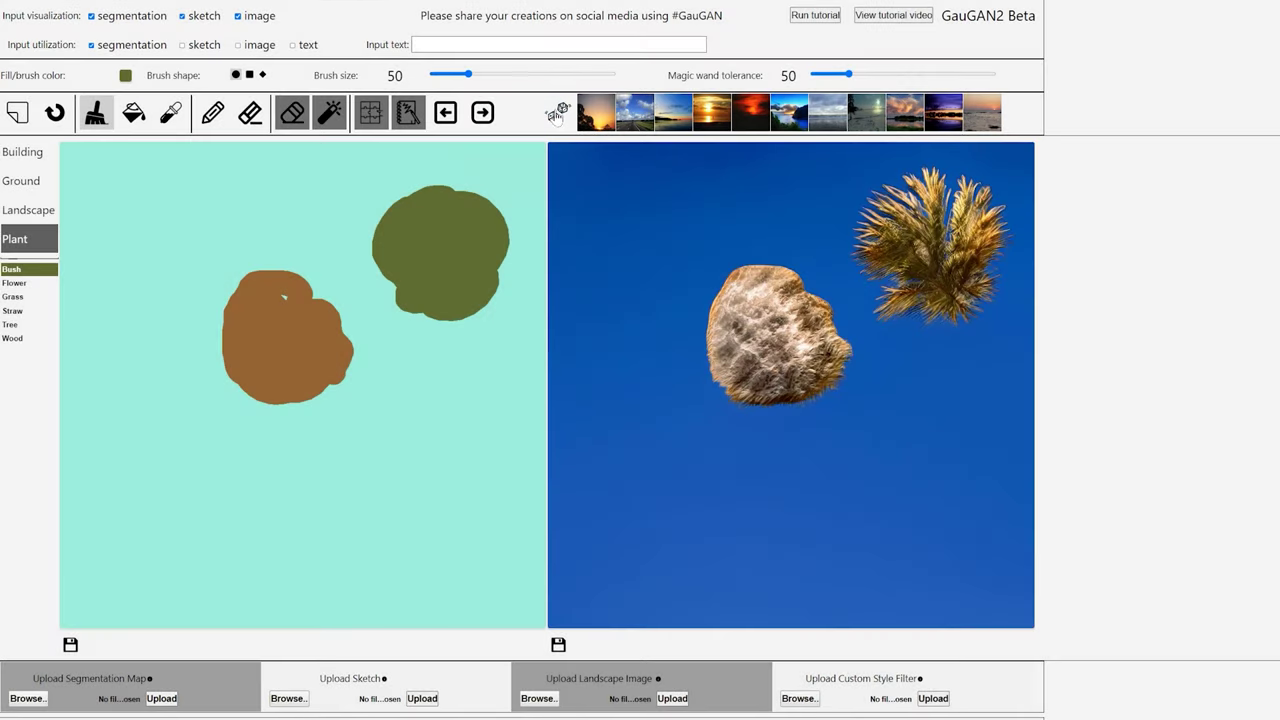
click(556, 113)
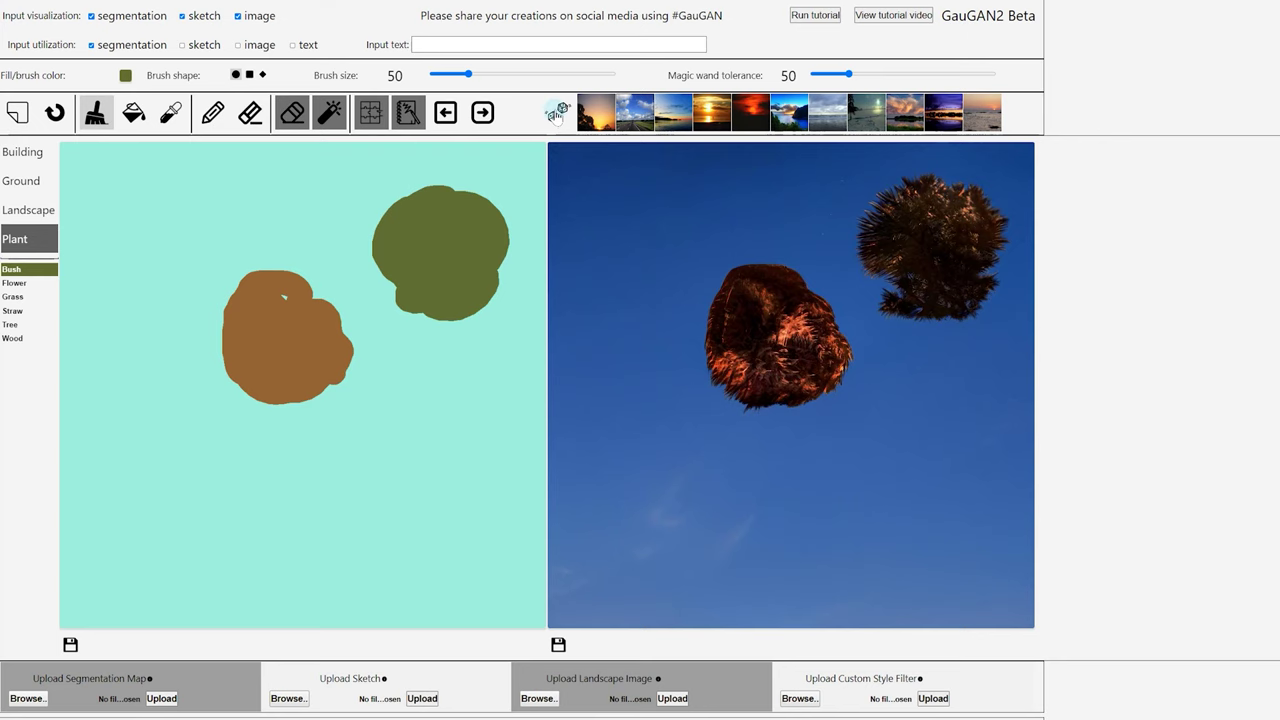
click(556, 113)
click(556, 113)
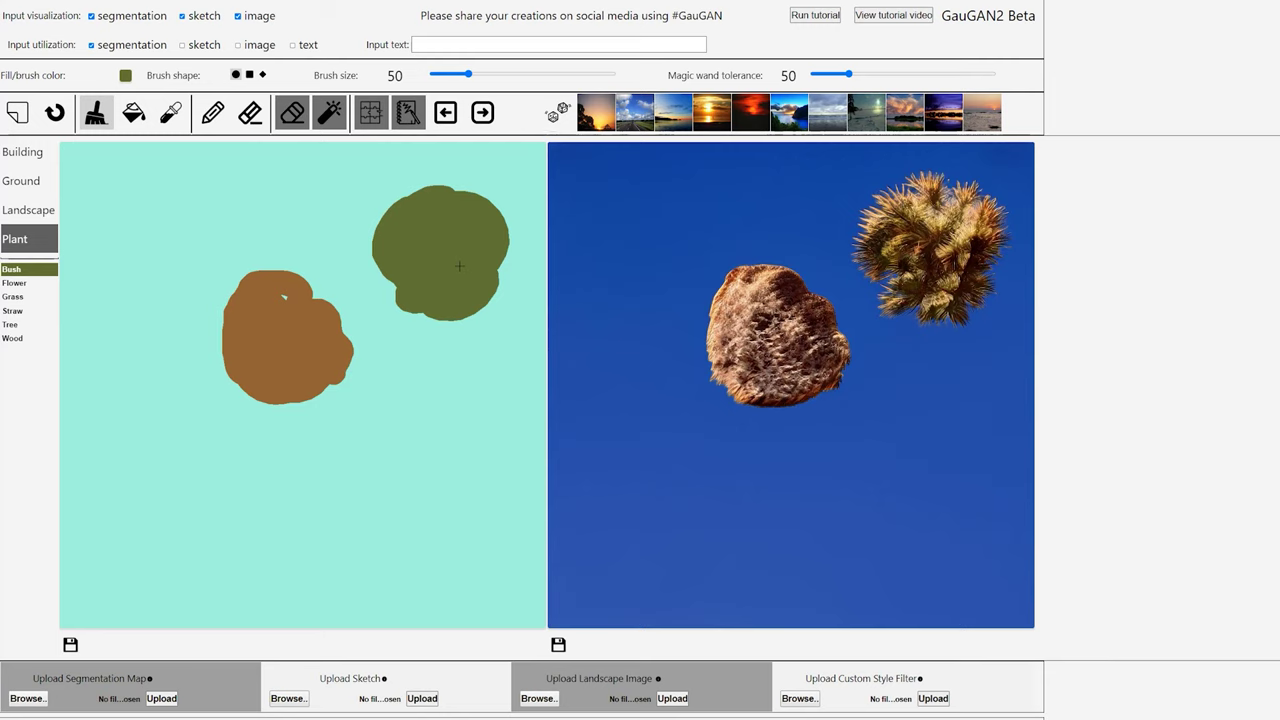
- Save the generated image to disk with Save image as
right_click(756, 312)
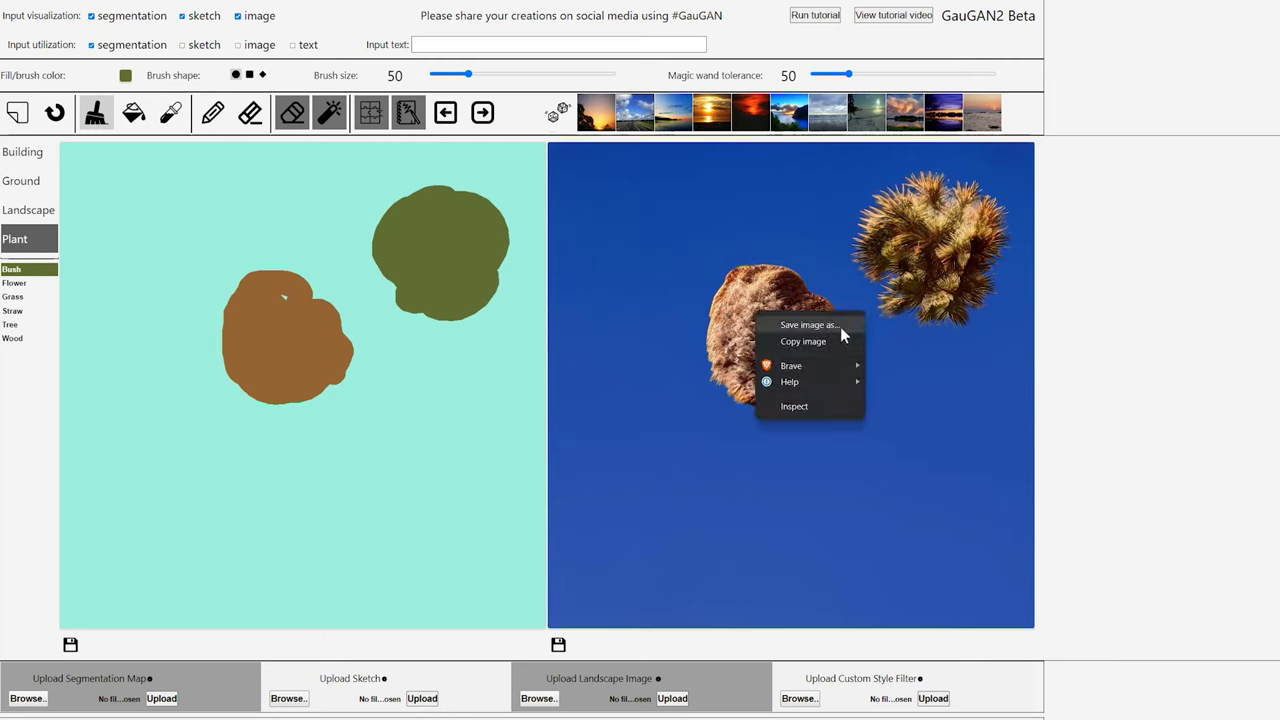
click(808, 325)
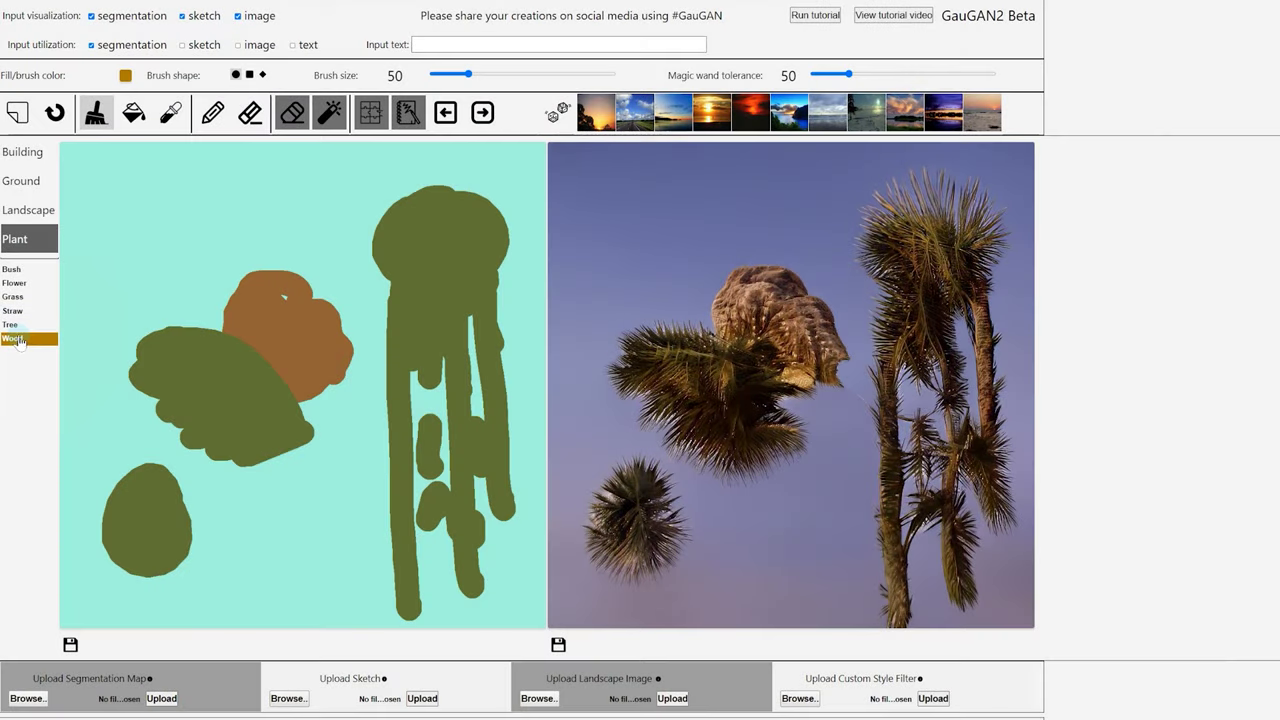
- At brush size 10, paint thin Wood trunks under the palm canopies and render
click(437, 75)
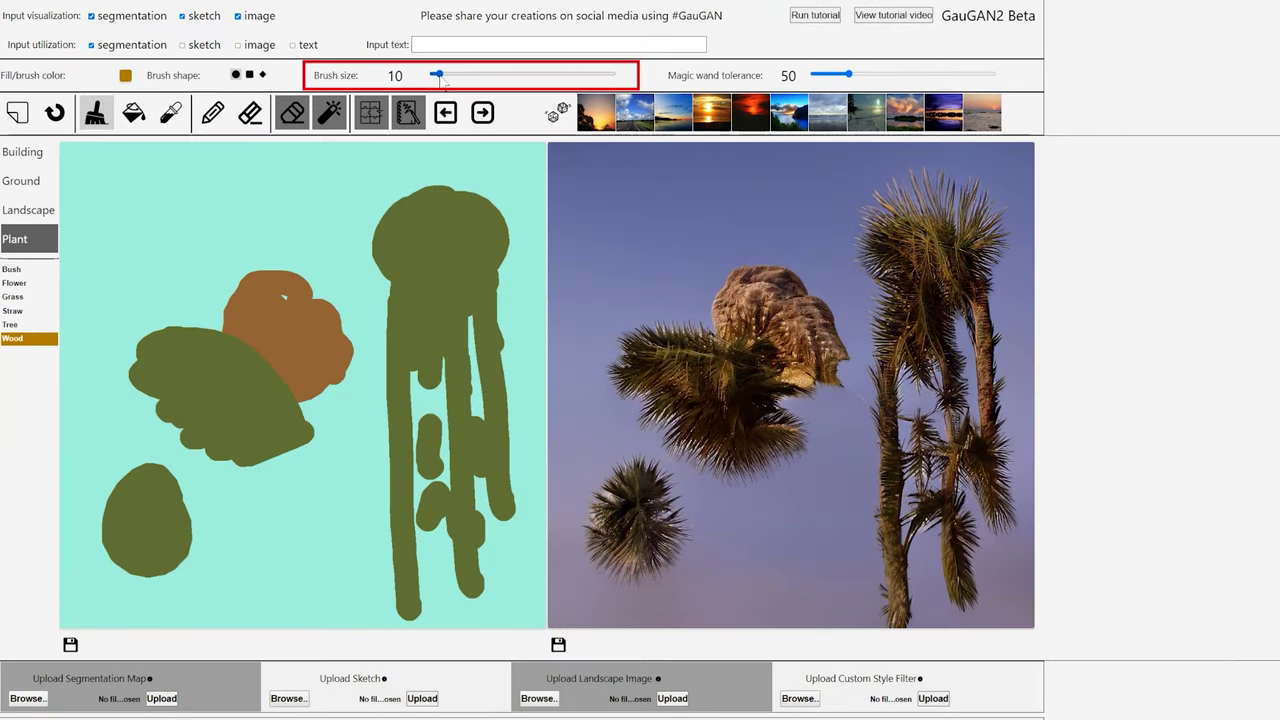
drag(206, 441, 210, 648)
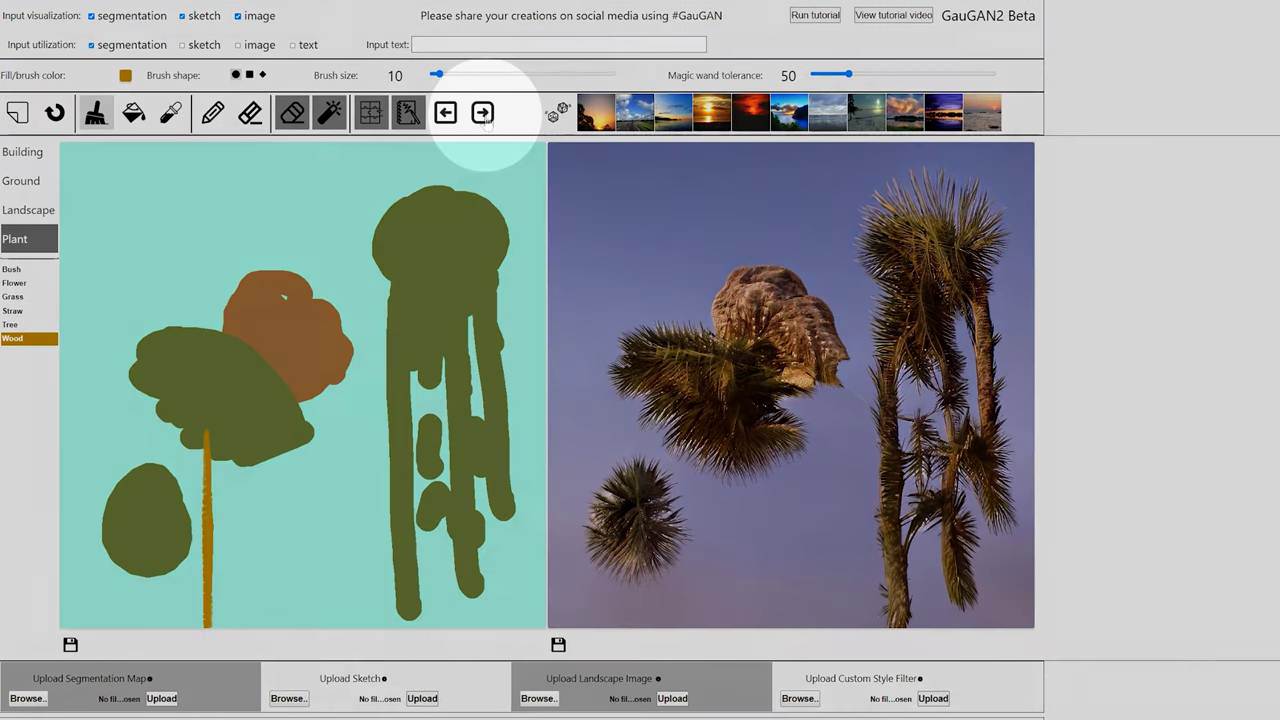
click(483, 113)
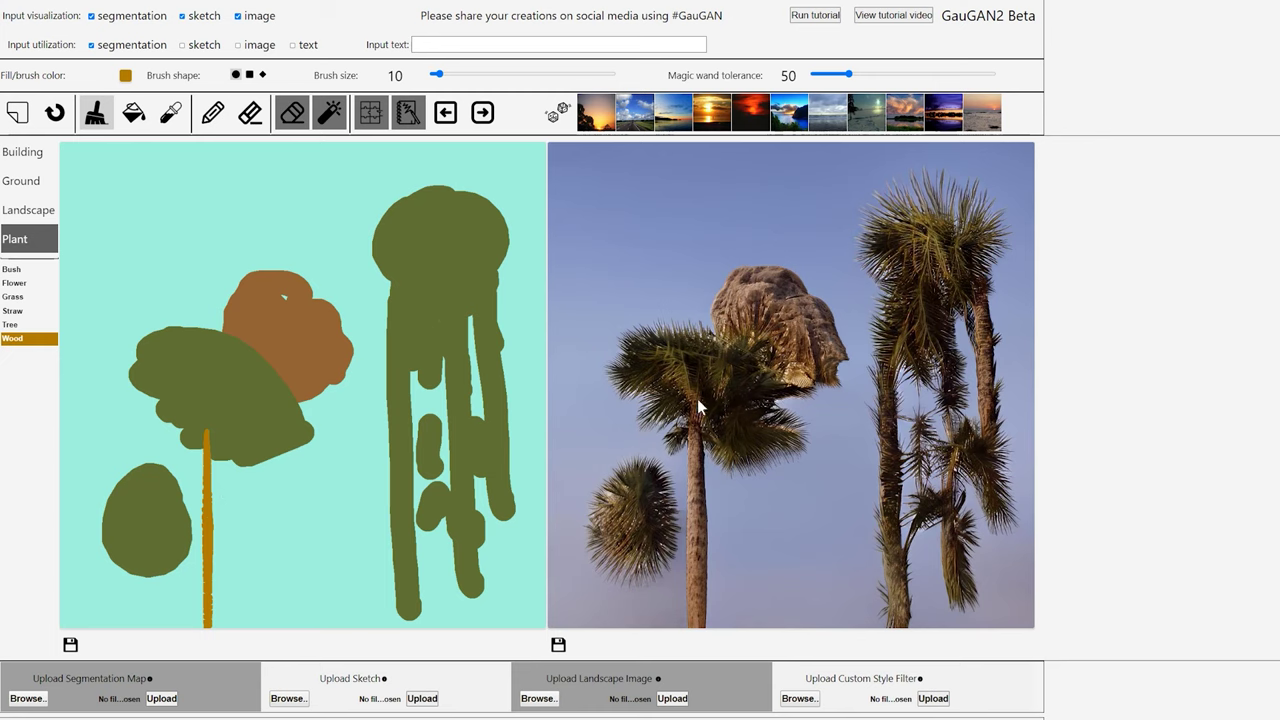
drag(285, 468, 262, 628)
mouse_move(268, 548)
mouse_down()
mouse_move(262, 620)
mouse_move(264, 600)
mouse_up()
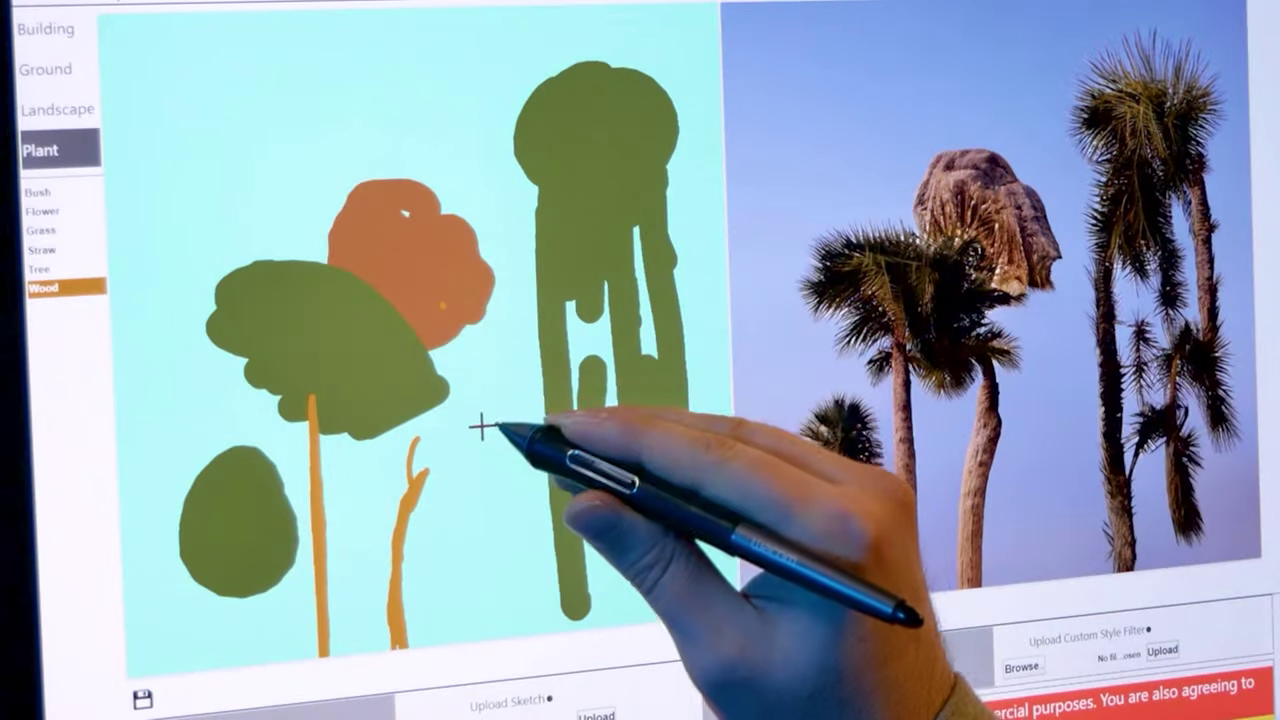
mouse_move(482, 427)
mouse_down()
mouse_move(477, 571)
mouse_move(491, 640)
mouse_up()
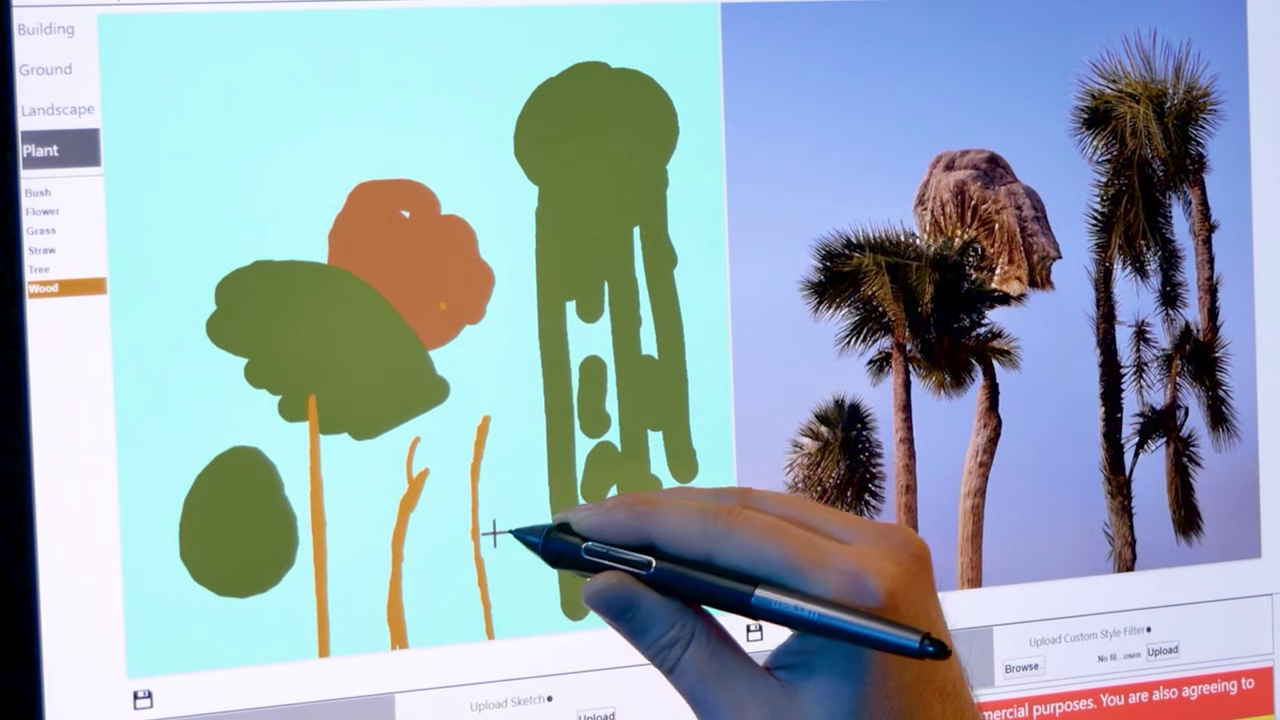
mouse_move(516, 504)
mouse_down()
mouse_move(519, 467)
mouse_move(487, 605)
mouse_up()
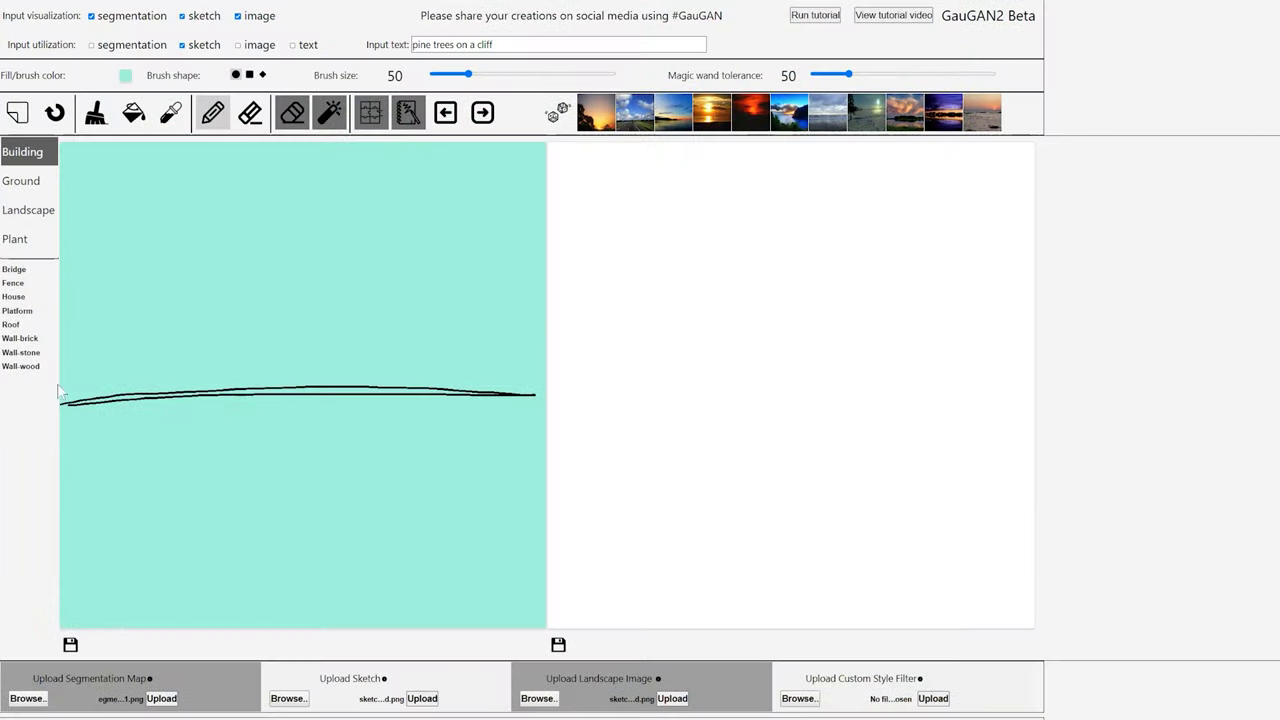
- Sketch a mountain ridge, render it, then add shoreline, cloud outlines and lower-right islands
mouse_move(60, 402)
mouse_down()
mouse_move(163, 353)
mouse_move(544, 365)
mouse_up()
click(482, 112)
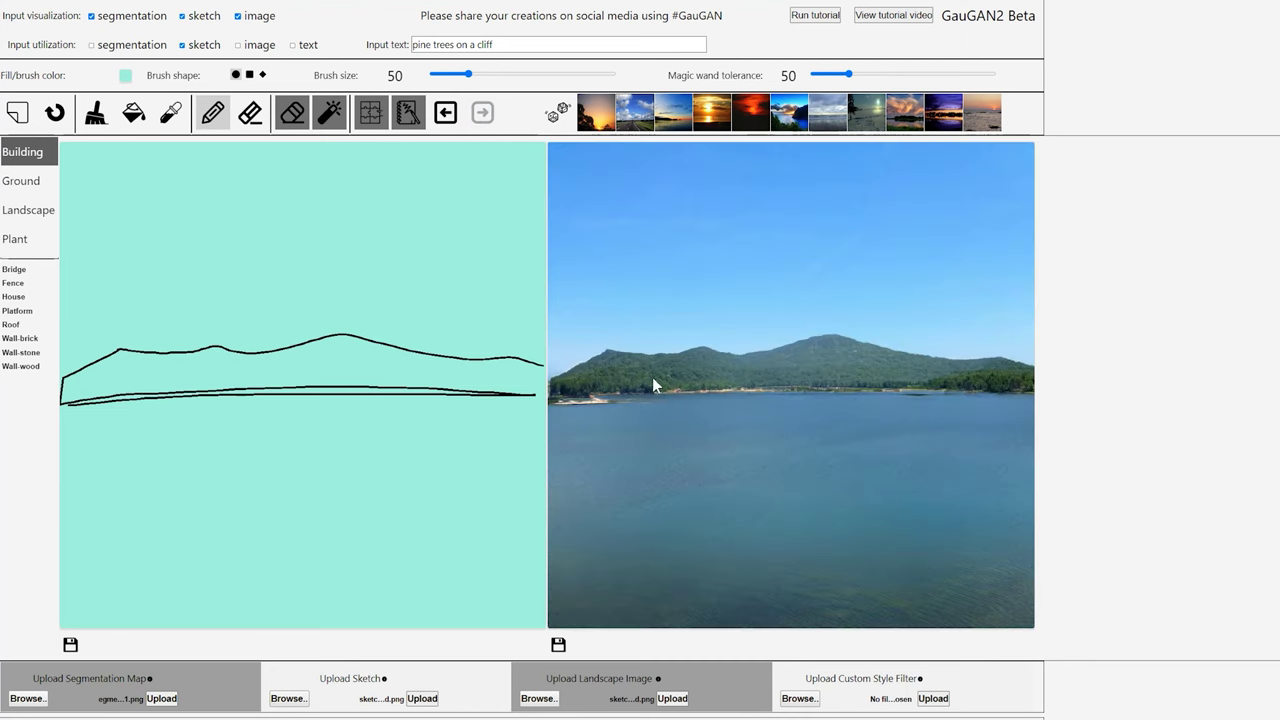
mouse_move(486, 430)
mouse_down()
mouse_move(440, 528)
mouse_move(168, 628)
mouse_up()
drag(476, 436, 546, 428)
mouse_move(315, 222)
mouse_down()
mouse_move(480, 200)
mouse_move(532, 240)
mouse_up()
drag(176, 262, 514, 240)
mouse_move(146, 186)
mouse_down()
mouse_move(175, 215)
mouse_move(220, 192)
mouse_up()
drag(470, 472, 526, 468)
drag(372, 530, 418, 528)
mouse_move(380, 625)
mouse_down()
mouse_move(522, 580)
mouse_move(535, 625)
mouse_up()
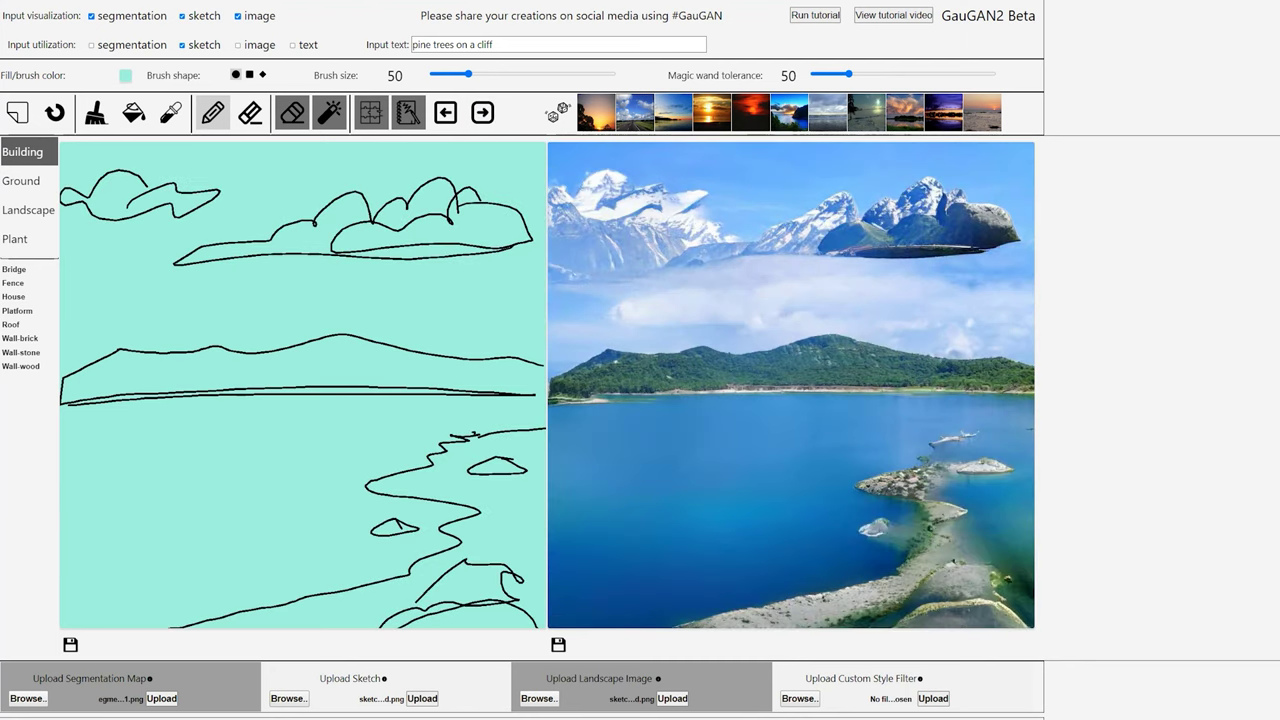
- Erase all the cloud outlines from the sketch
click(250, 112)
drag(244, 245, 382, 238)
drag(468, 74, 549, 74)
drag(340, 215, 496, 190)
drag(60, 195, 222, 190)
drag(446, 210, 534, 240)
- With eraser size 163 remove the right islet, then redraw the shore, peaks and horizon
click(482, 112)
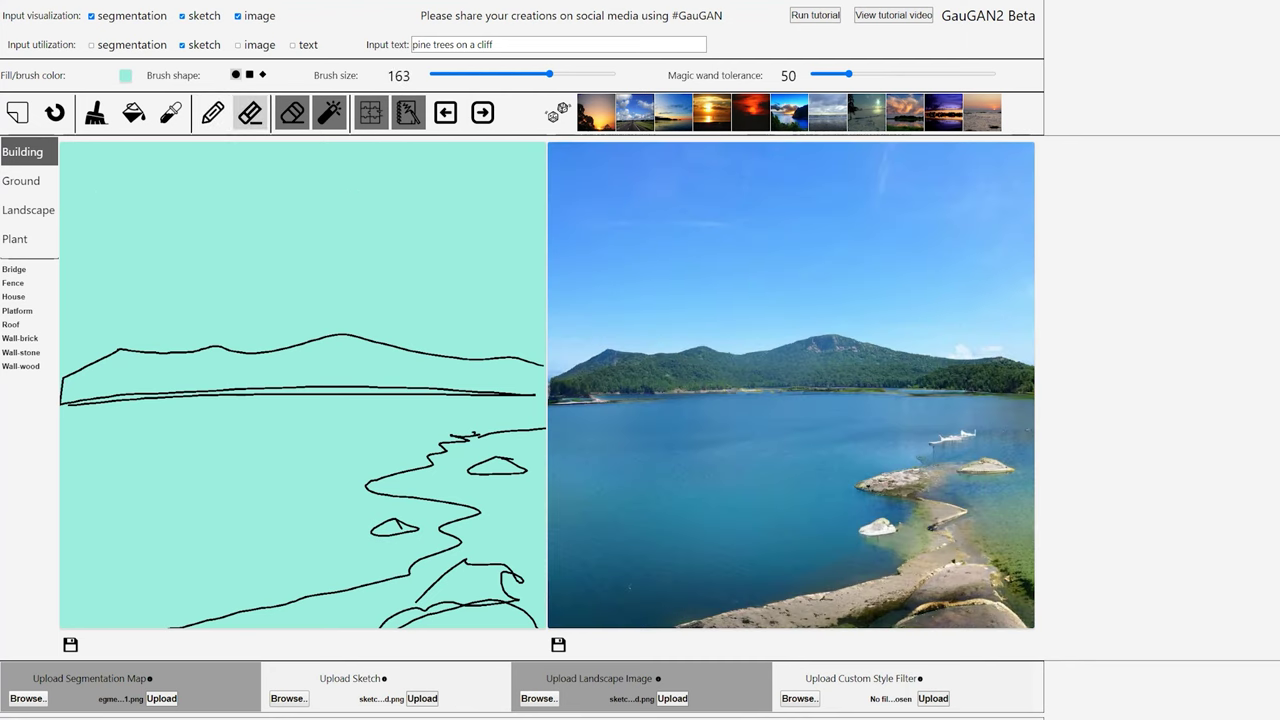
drag(526, 466, 400, 396)
click(212, 112)
drag(366, 488, 545, 572)
drag(300, 386, 442, 394)
drag(120, 370, 390, 345)
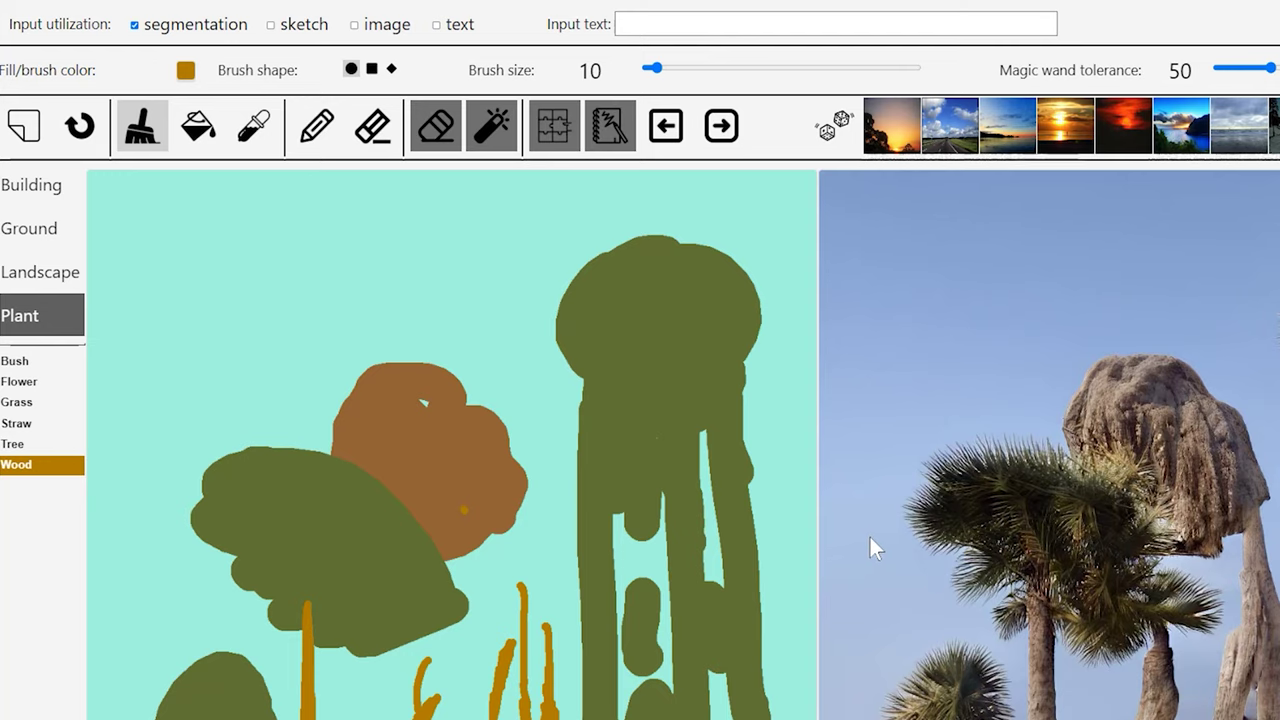
- Clear to a blank canvas and set Input utilization to text only, not segmentation
click(725, 28)
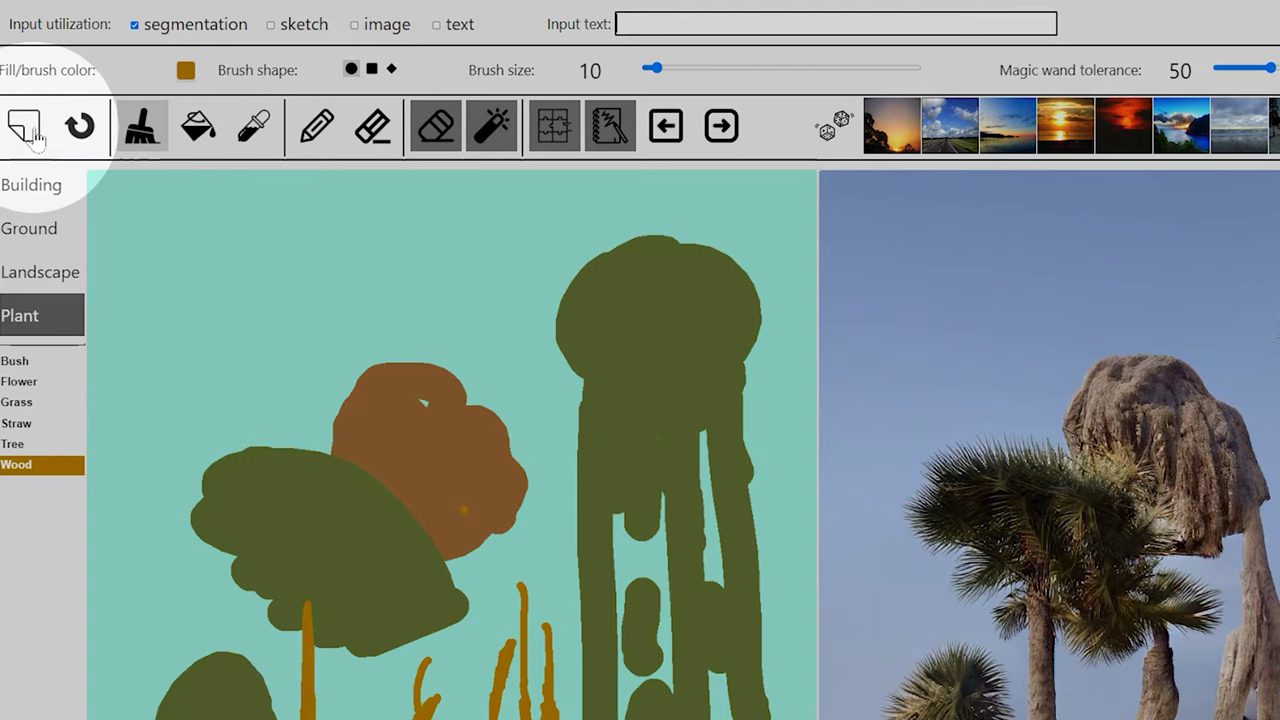
click(27, 127)
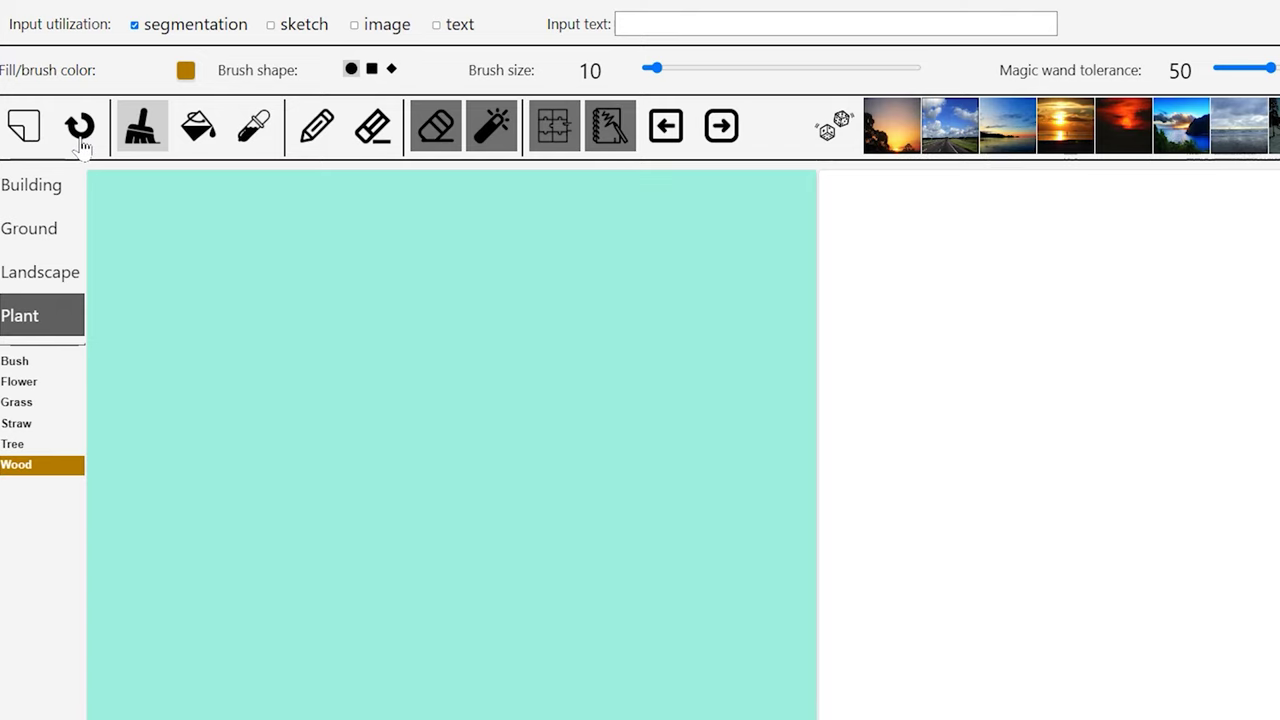
click(82, 142)
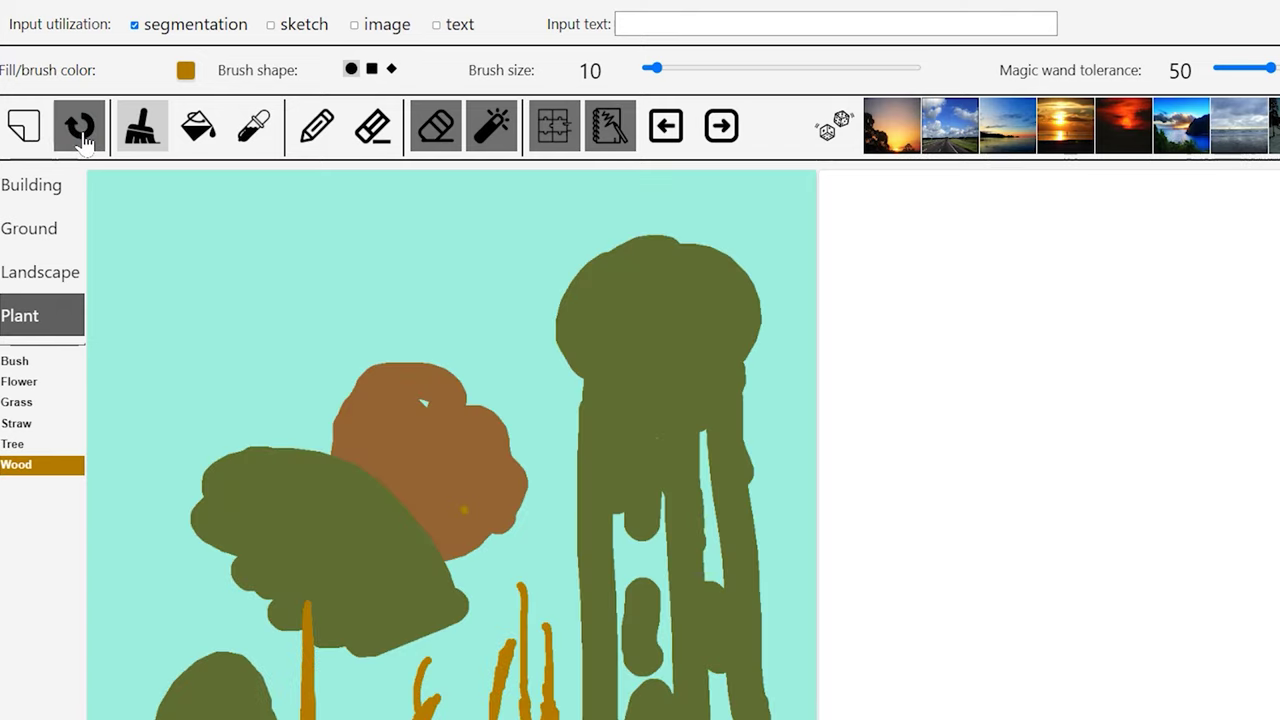
click(82, 142)
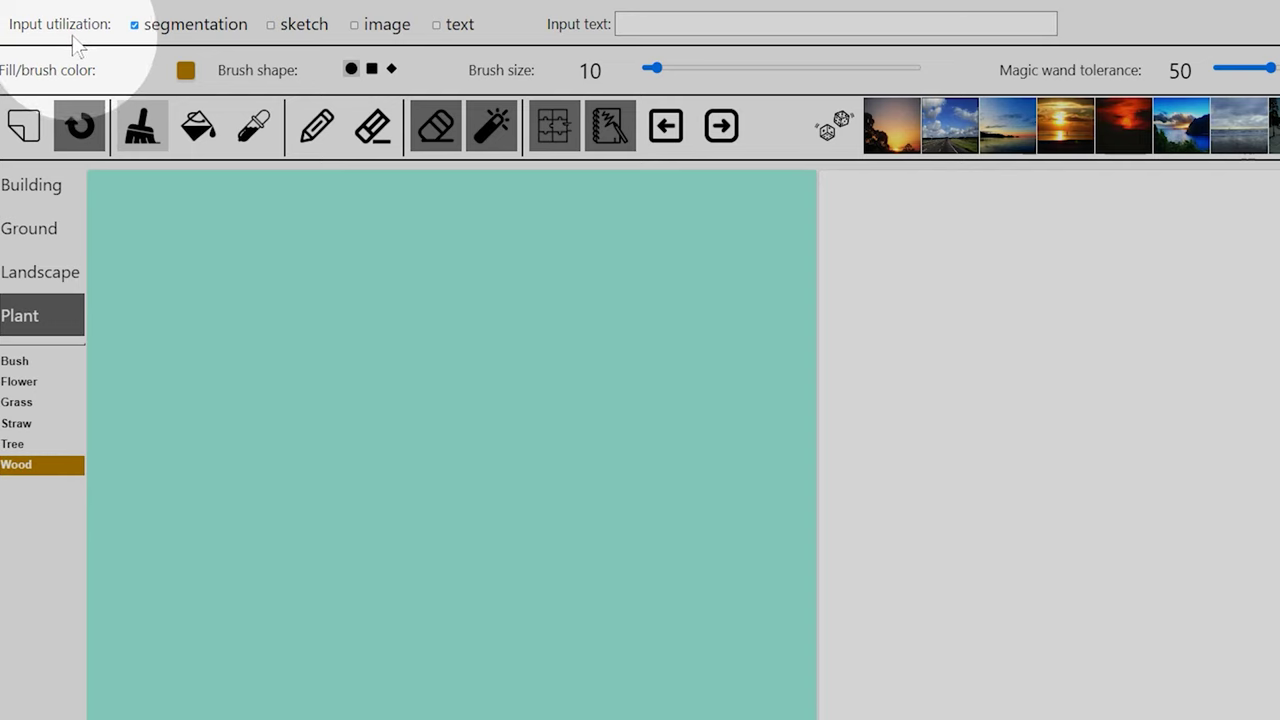
click(151, 30)
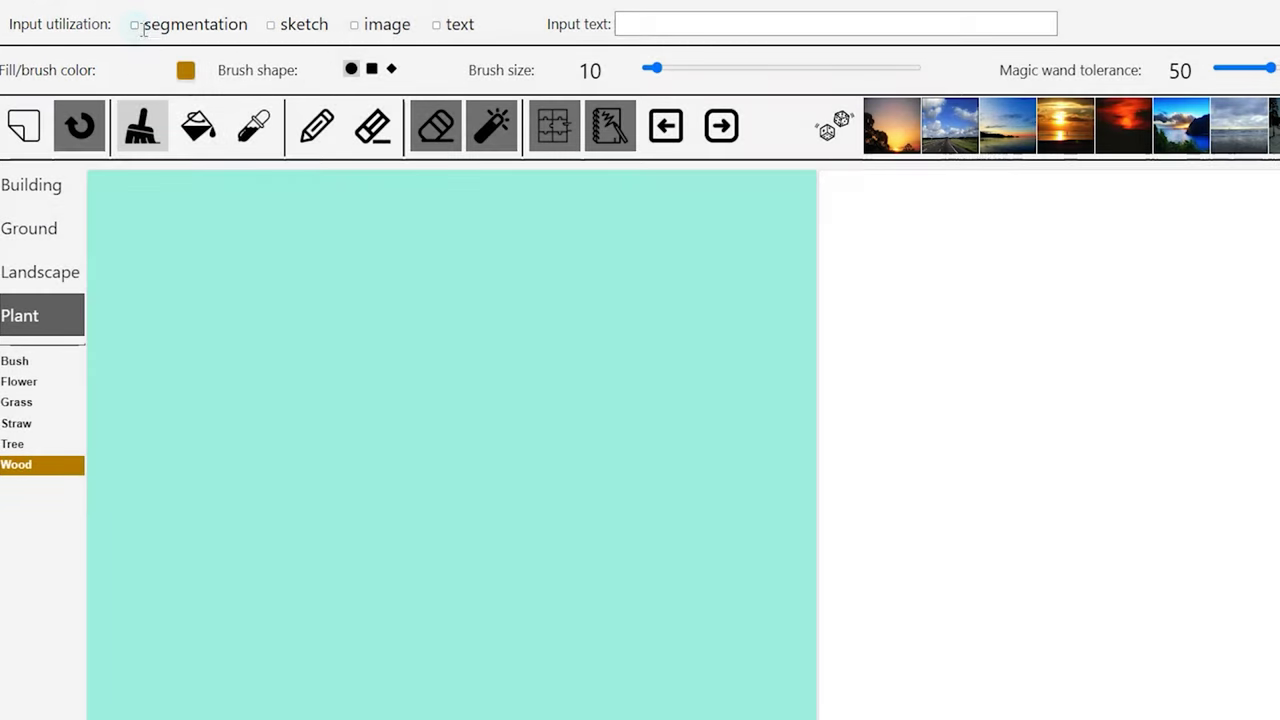
click(438, 27)
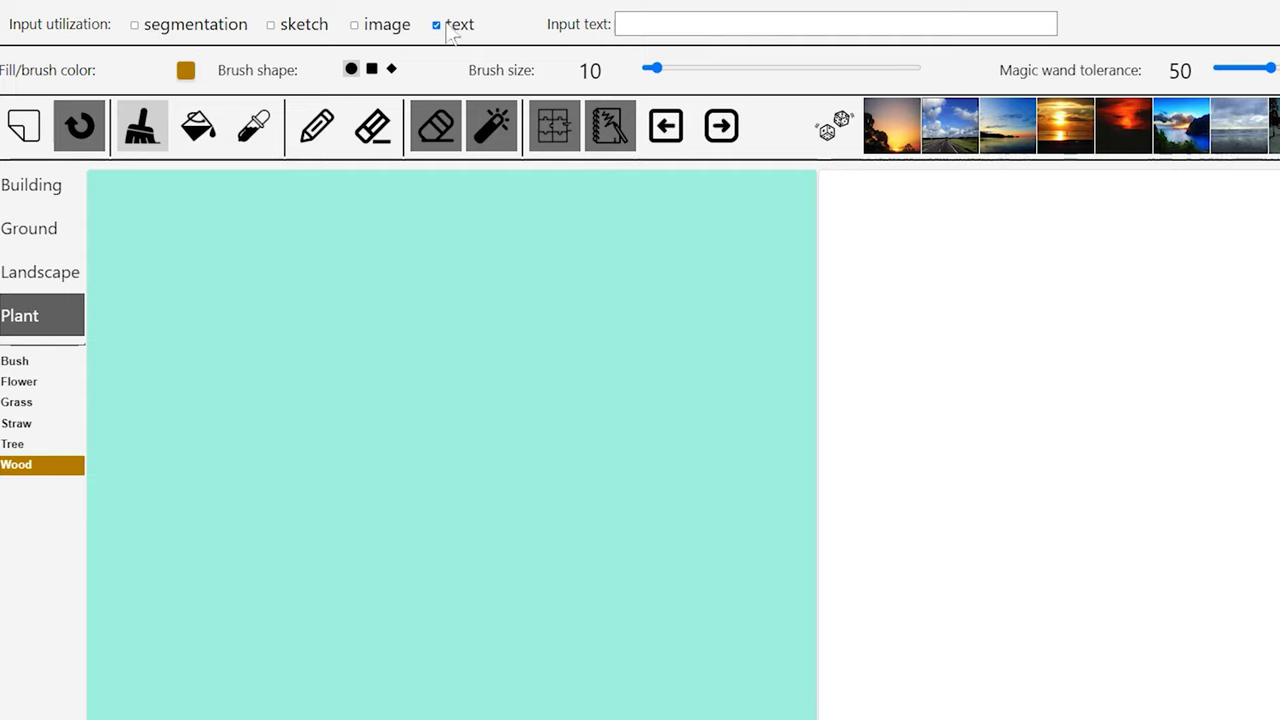
- Paste the prompt 'palm tree in the desert' and generate an image from it
click(776, 23)
text(palm tree in the desert)
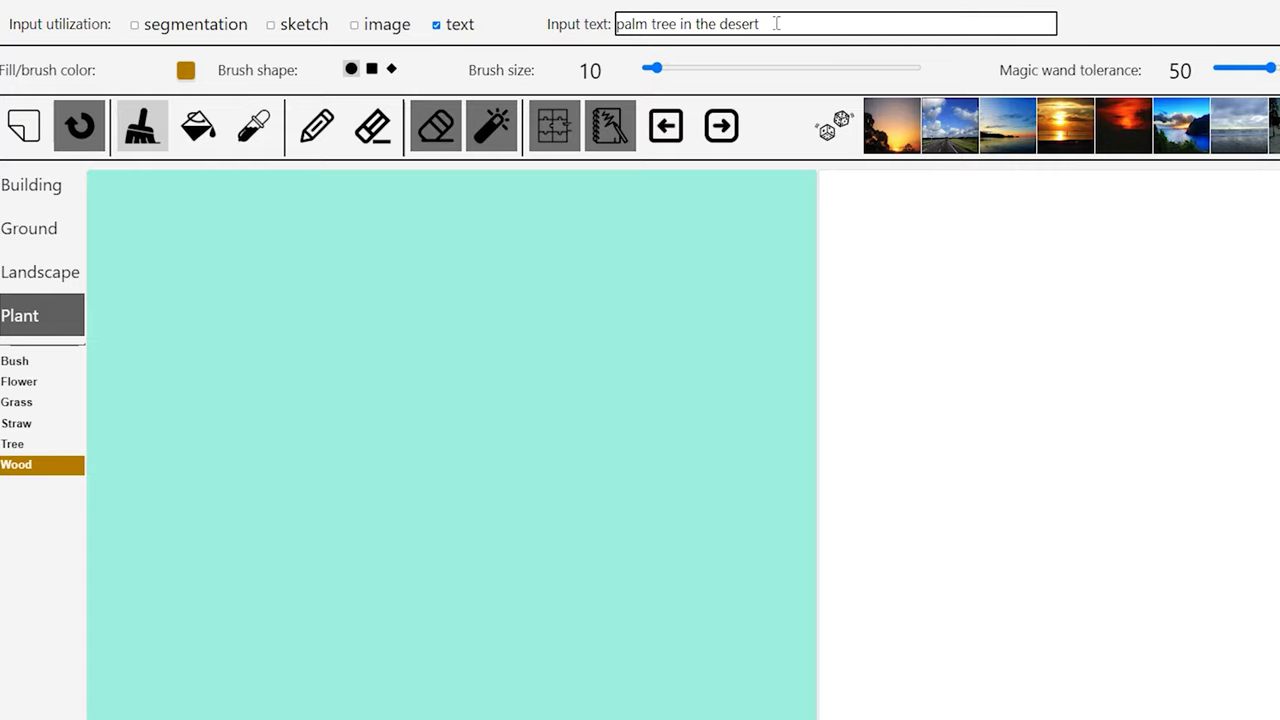
click(724, 130)
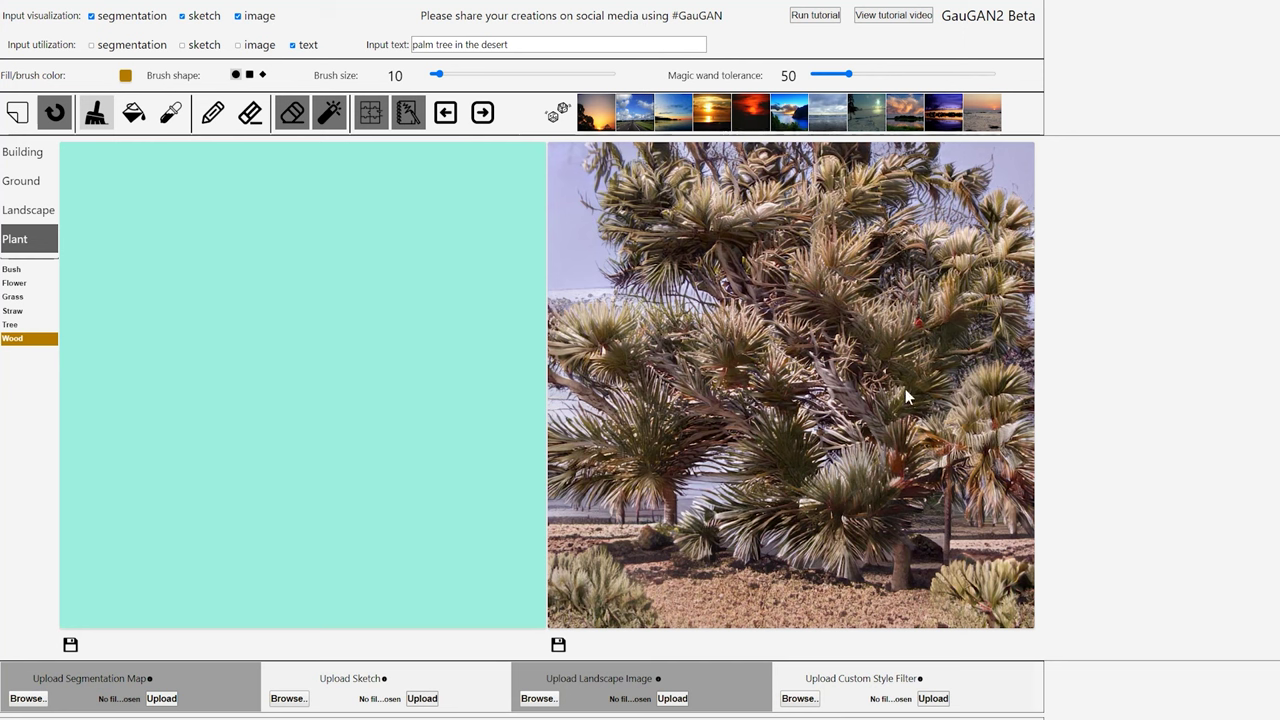
- Re-roll random styles until a white-sand beach with palms appears
click(557, 114)
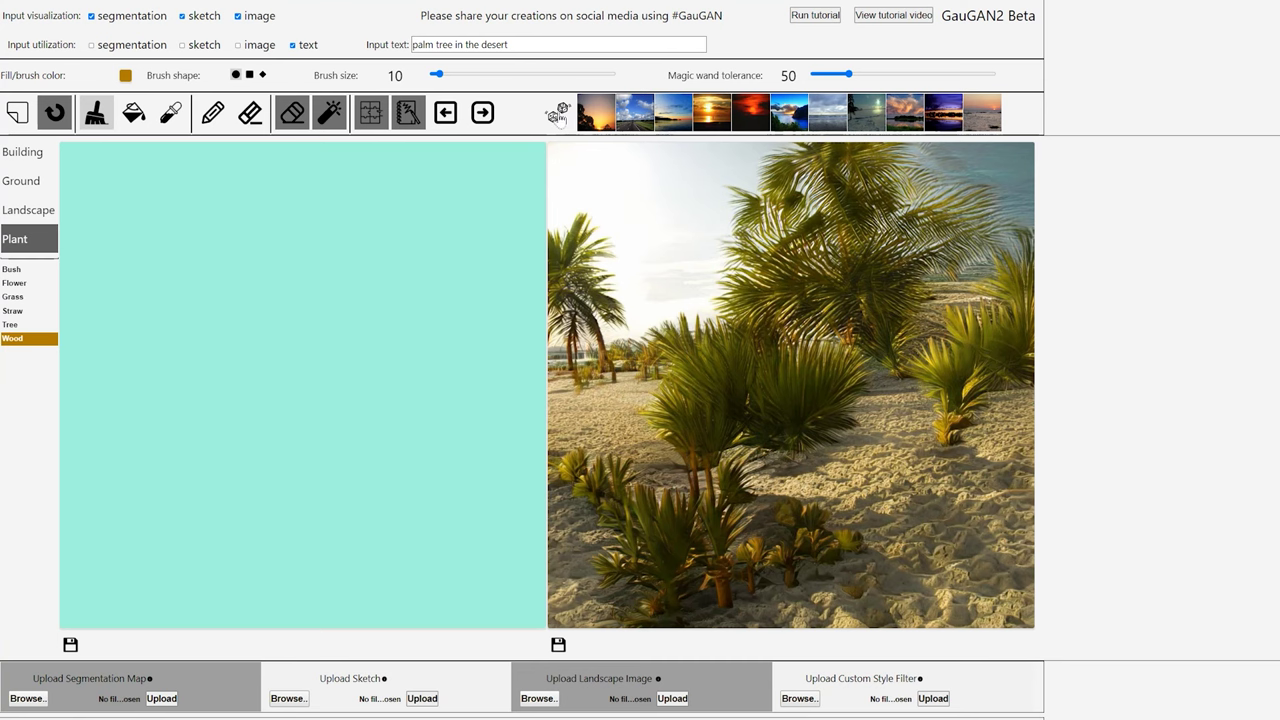
click(557, 114)
click(557, 114)
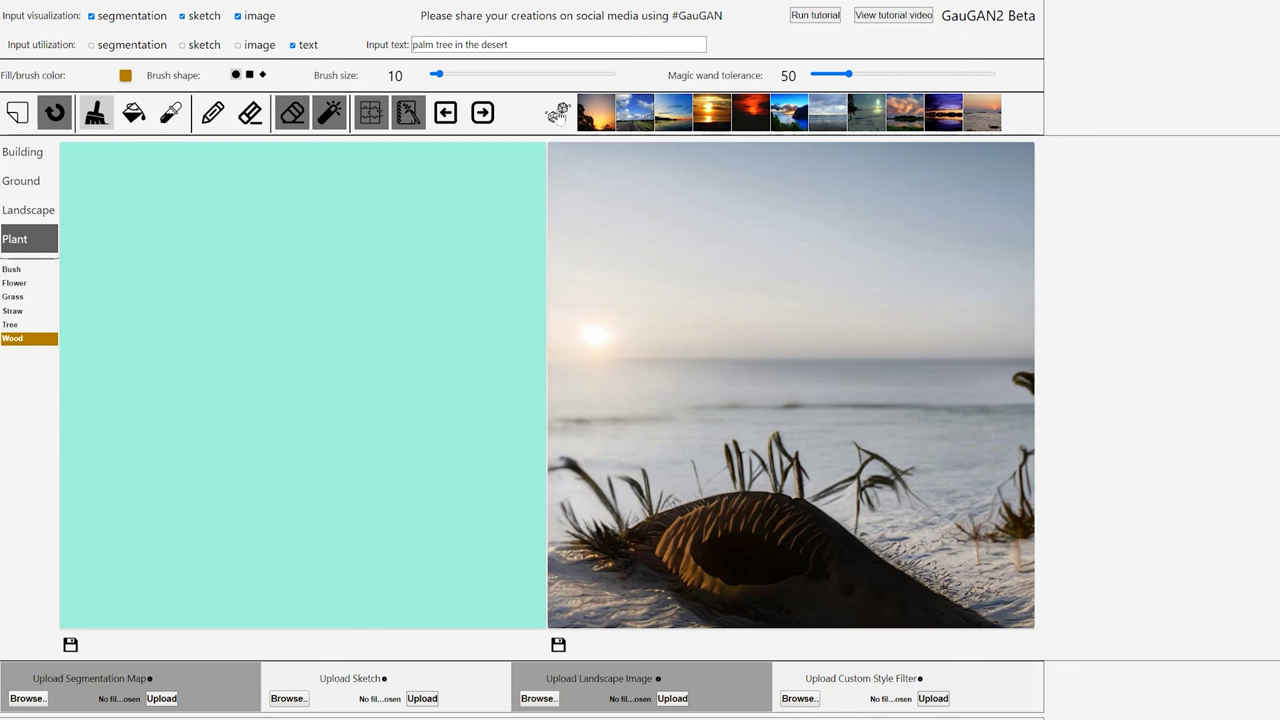
click(557, 114)
click(557, 114)
click(557, 114)
click(557, 114)
click(557, 113)
click(557, 113)
click(557, 113)
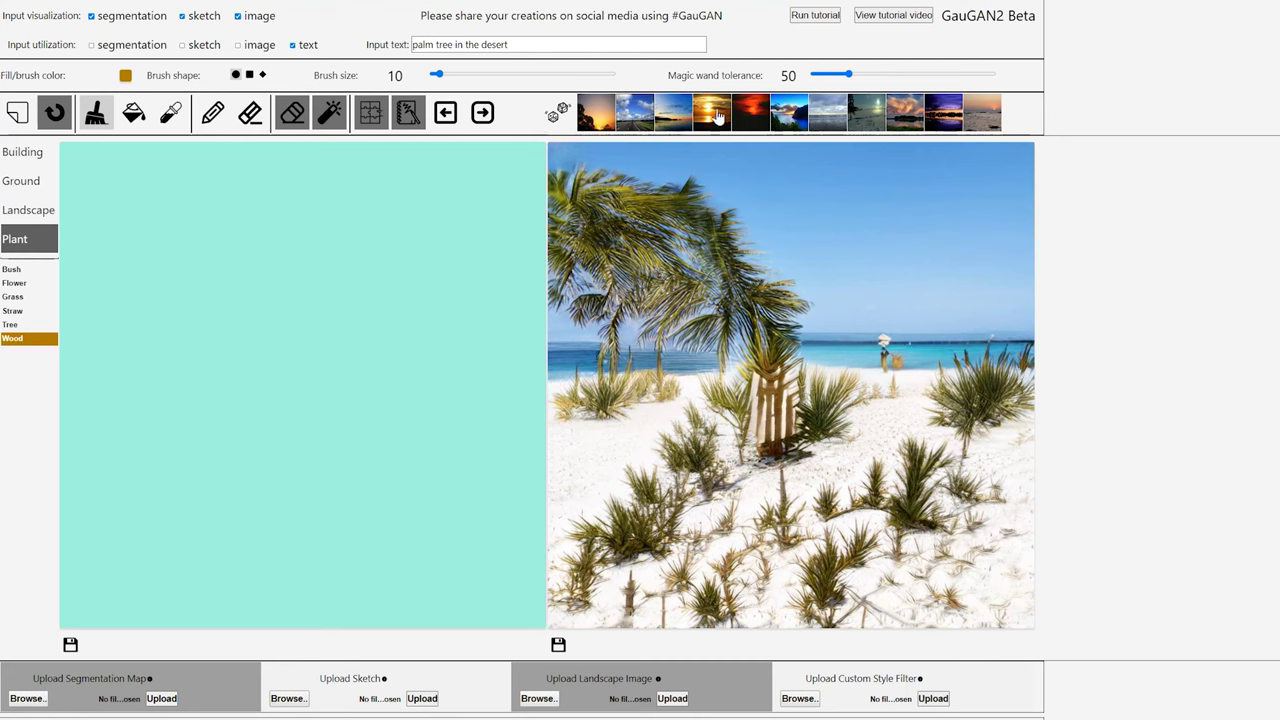
- Try the orange sunset, seashell beach and red sunset presets, returning to blue-sky palms
click(600, 118)
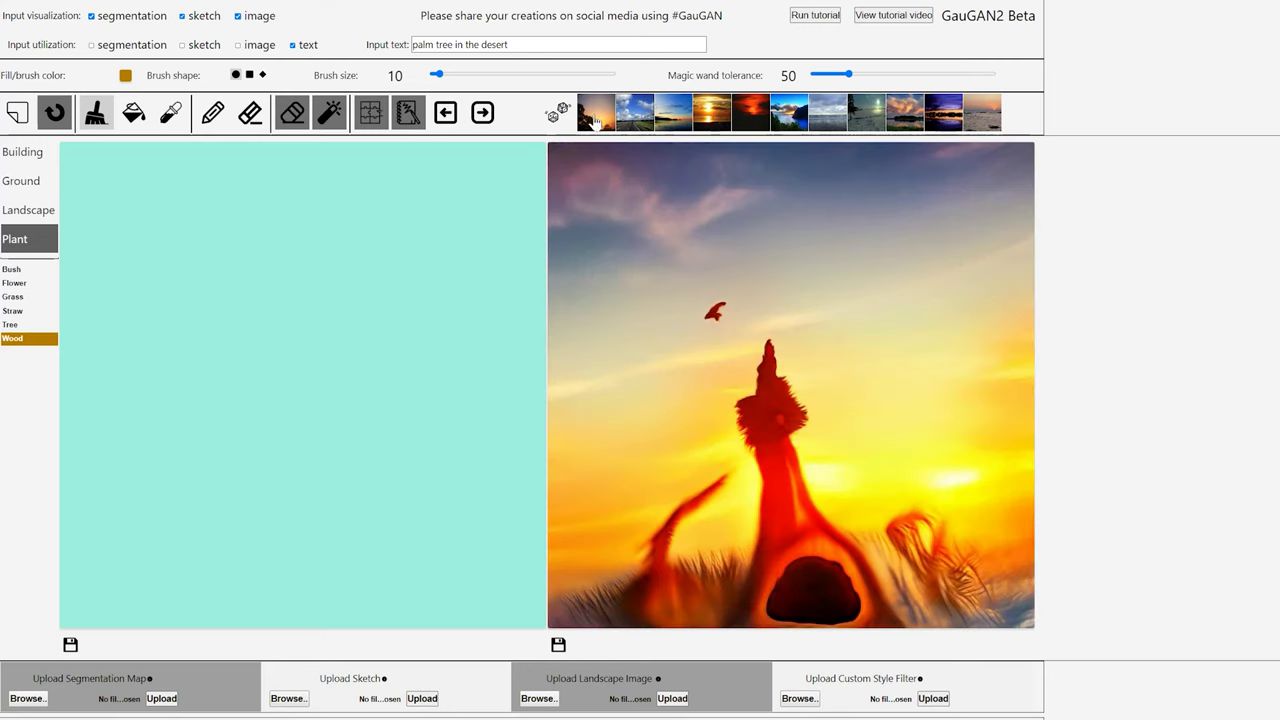
click(633, 118)
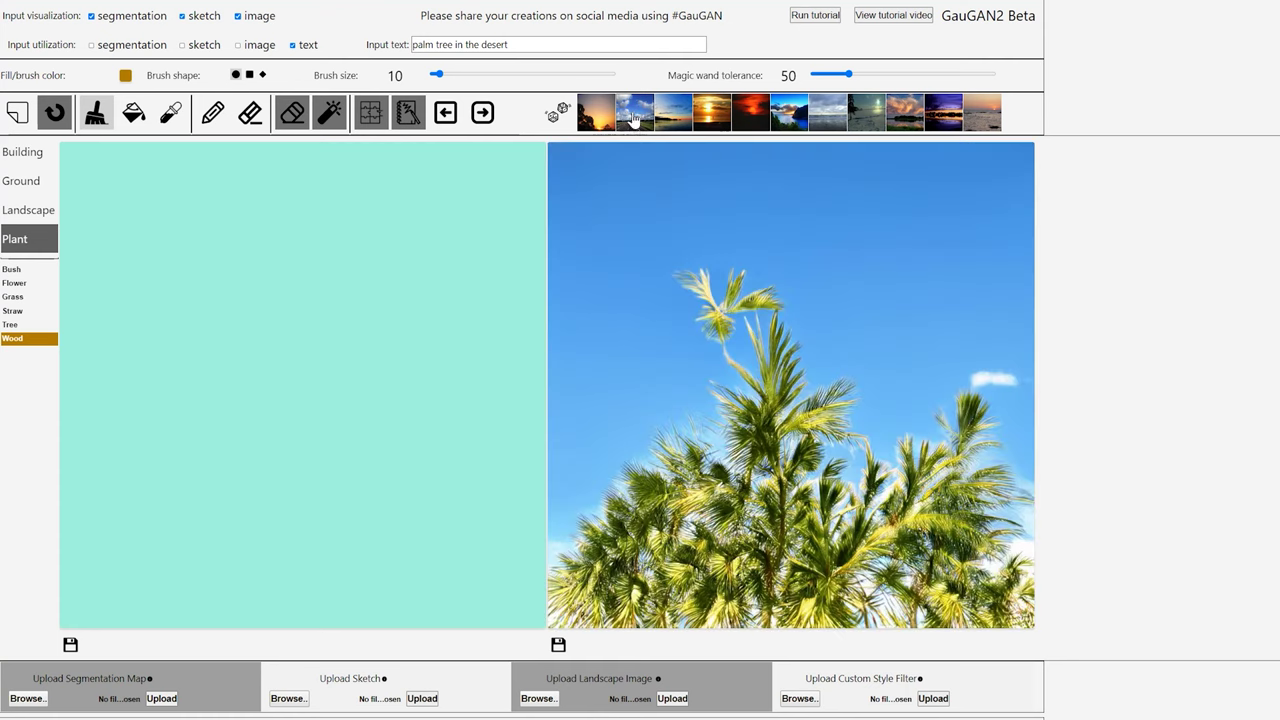
click(672, 118)
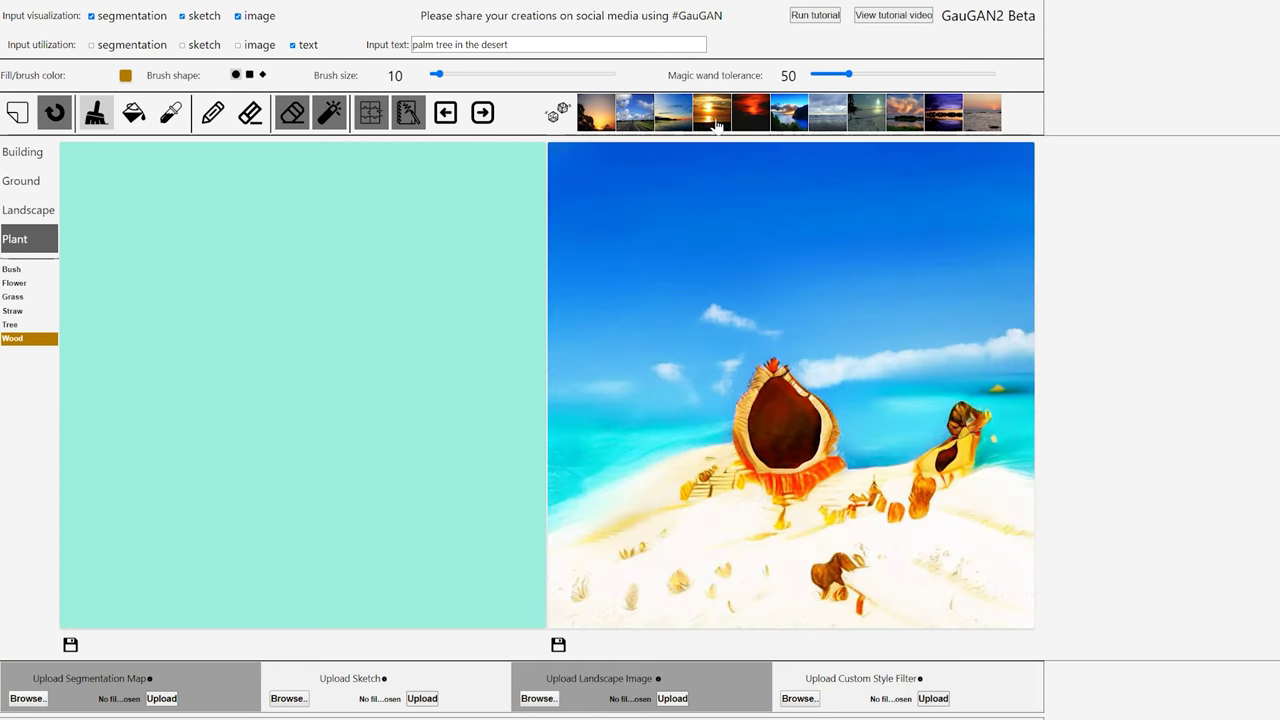
click(747, 119)
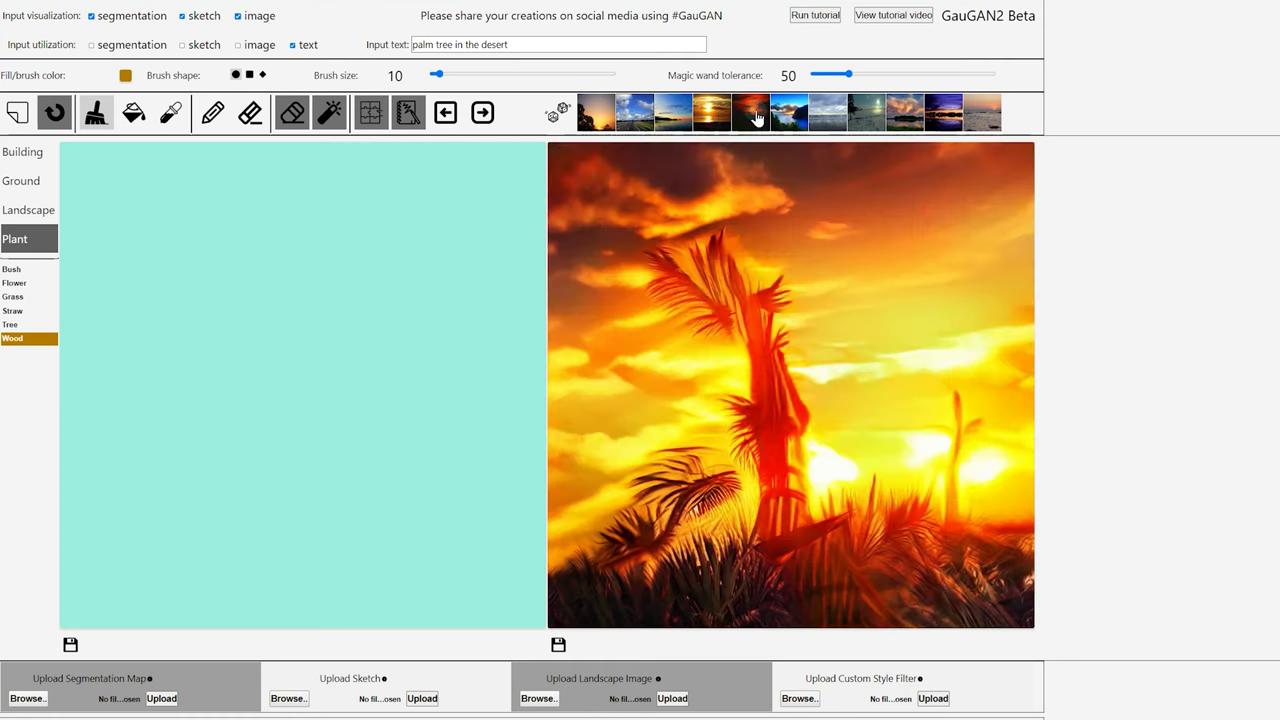
click(637, 119)
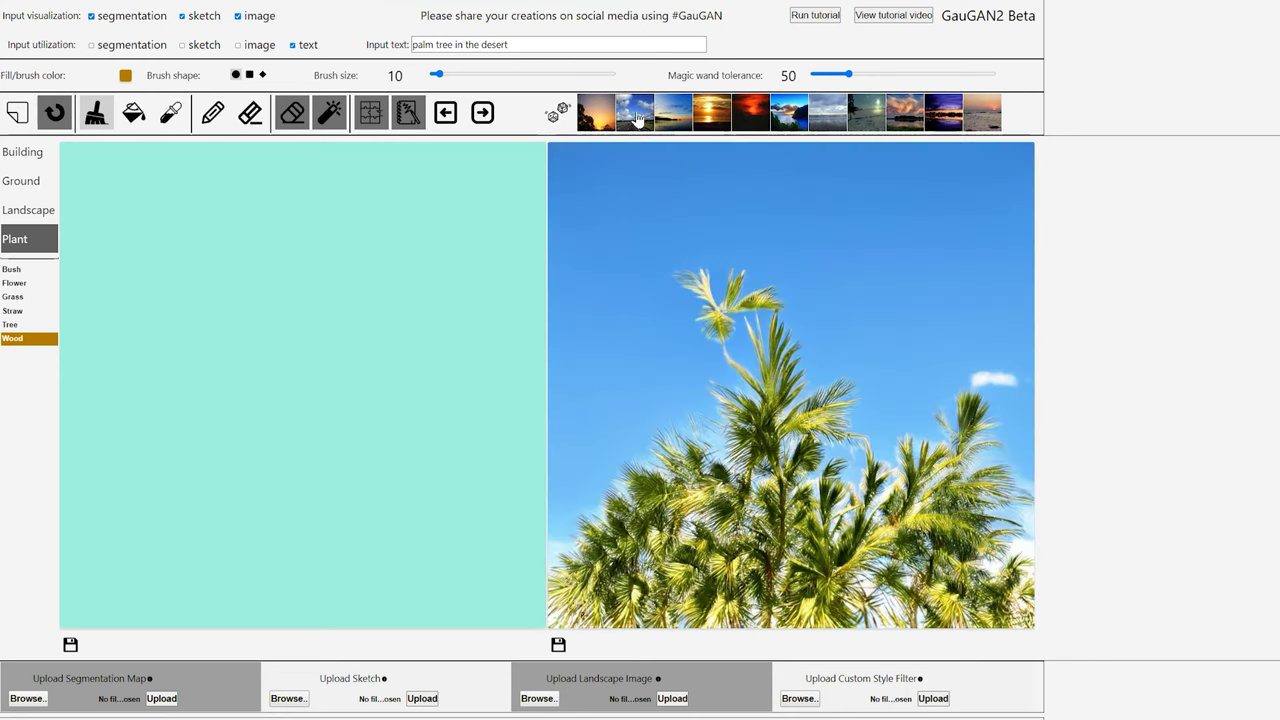
- Re-roll random styles until a hazy sunset beach framed by palm fronds appears
click(557, 113)
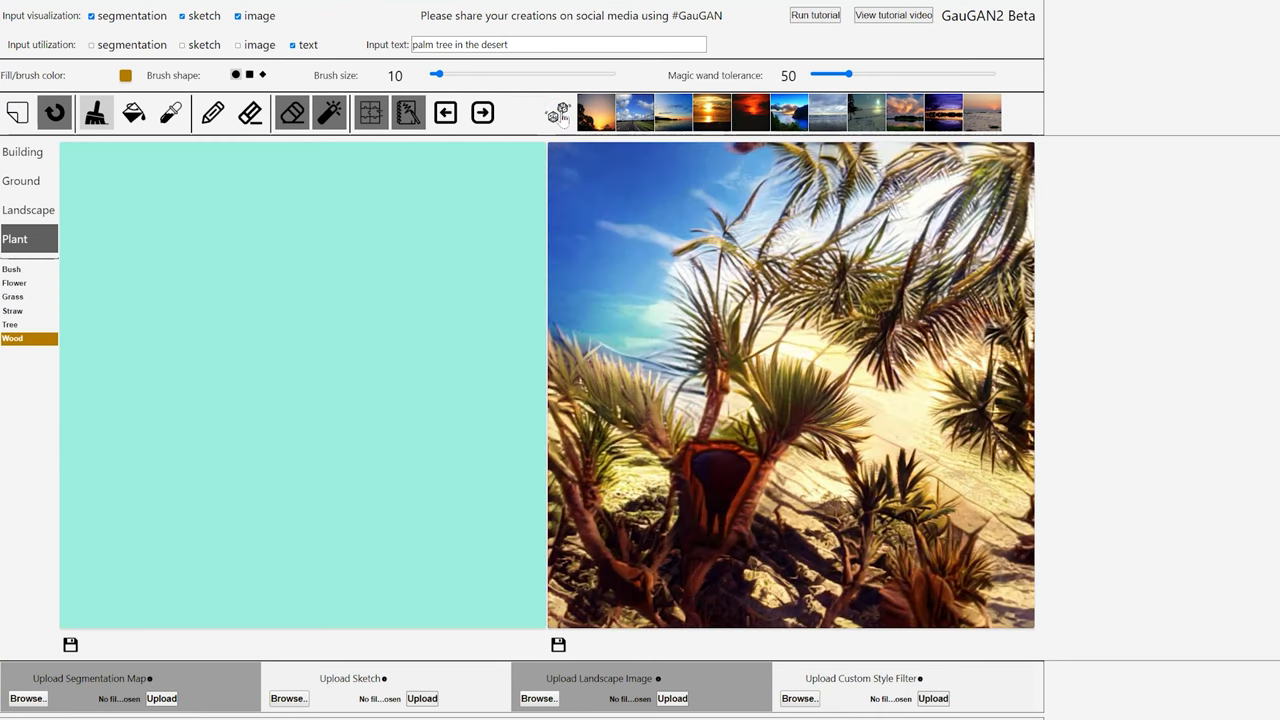
click(557, 113)
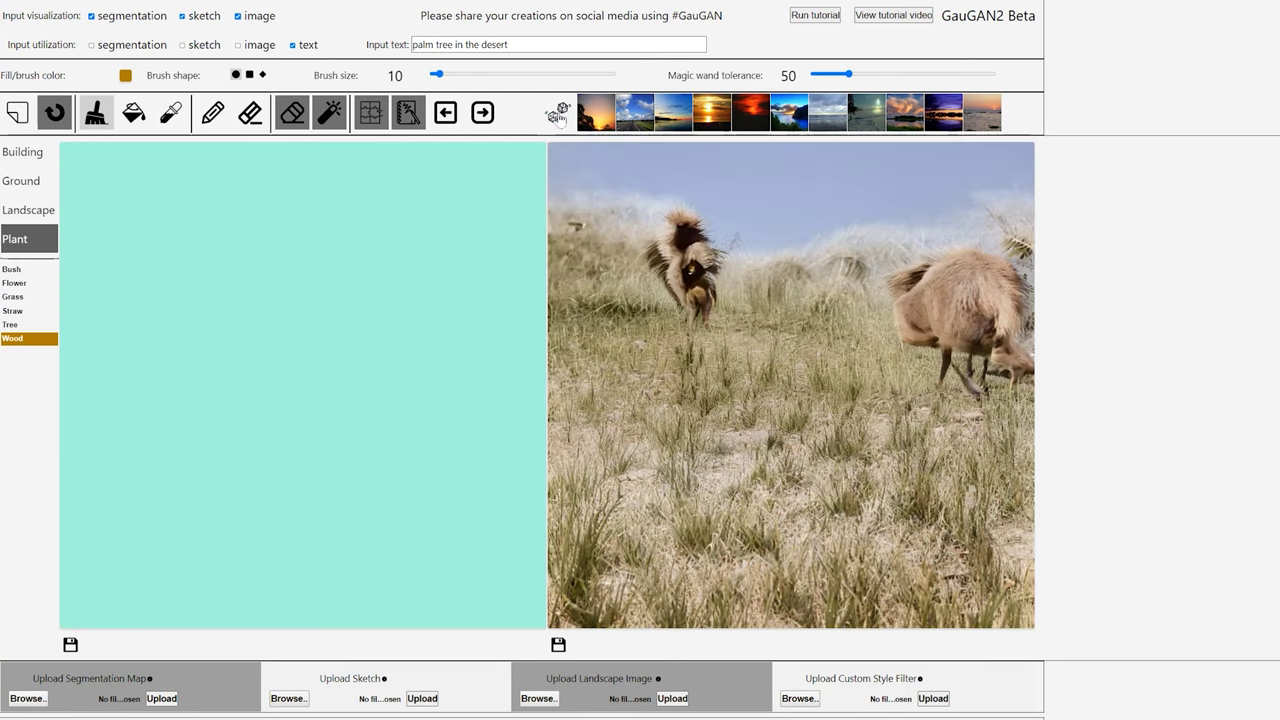
click(557, 113)
click(557, 113)
click(557, 113)
click(557, 113)
click(557, 113)
click(557, 113)
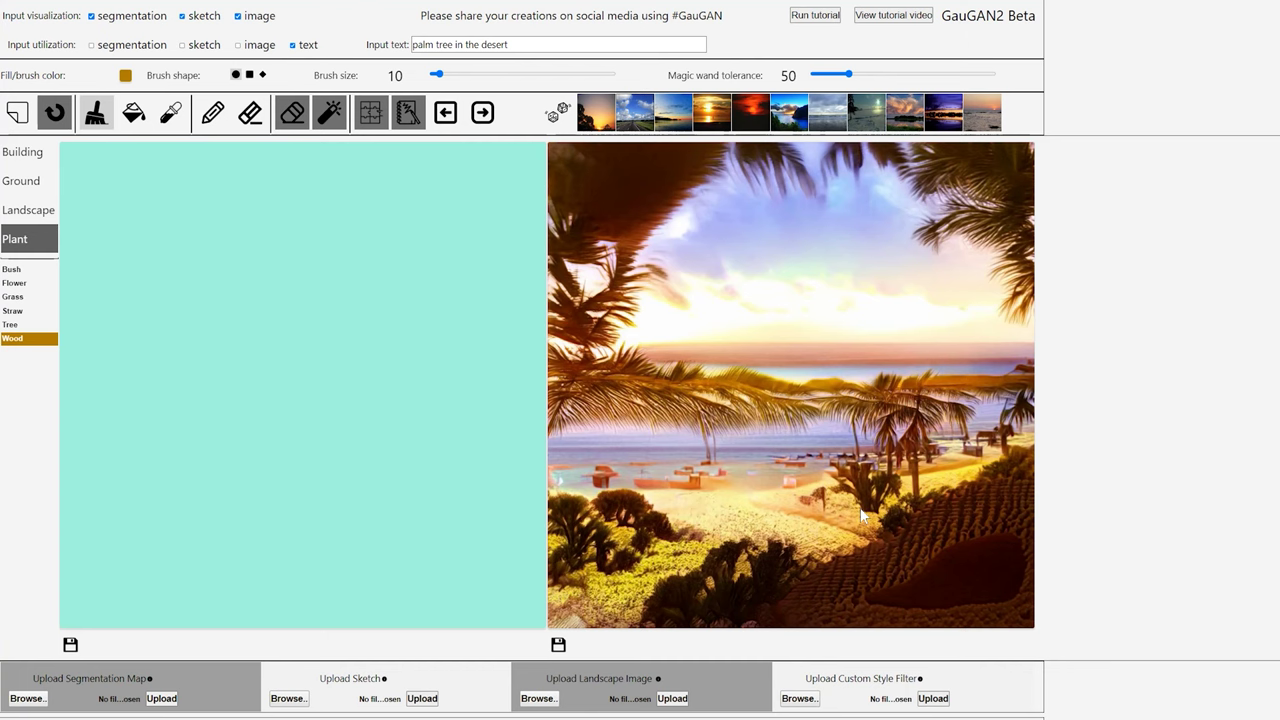
- Copy the sunset beach into the input, erase its sea and sky with size 46, and re-render
click(445, 113)
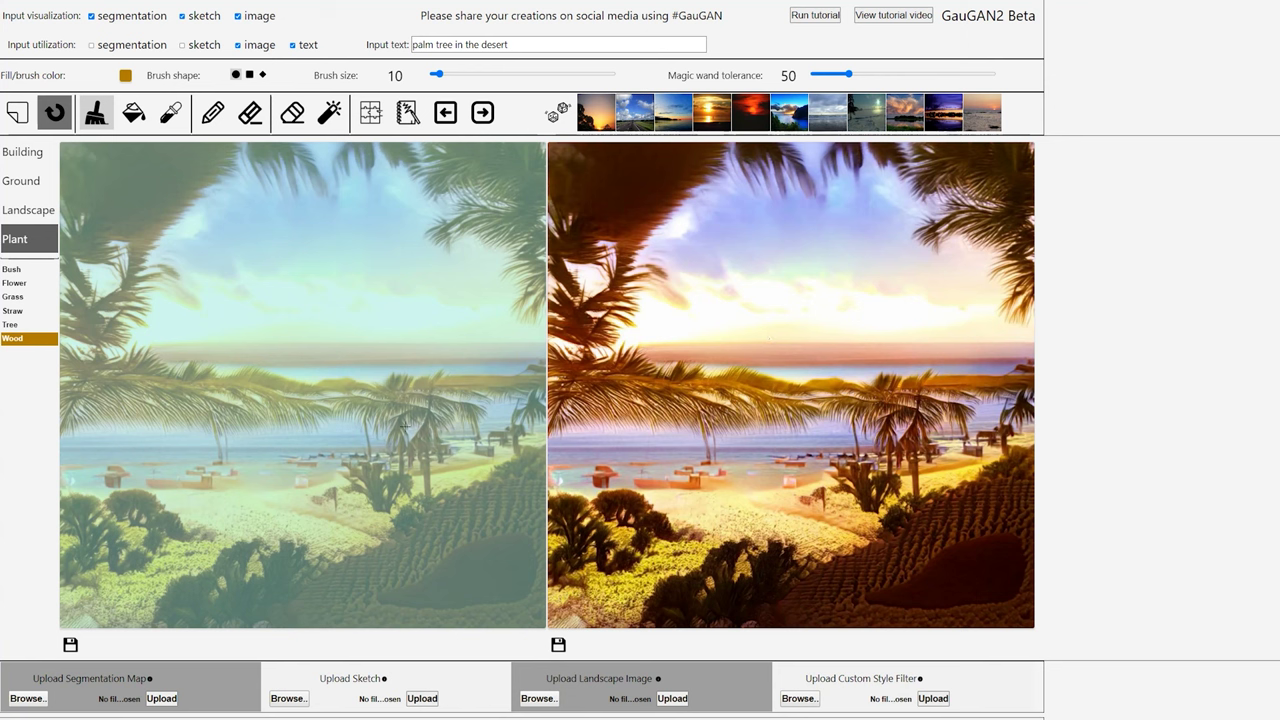
mouse_move(667, 385)
mouse_down()
mouse_move(729, 429)
mouse_move(711, 366)
mouse_move(802, 377)
mouse_up()
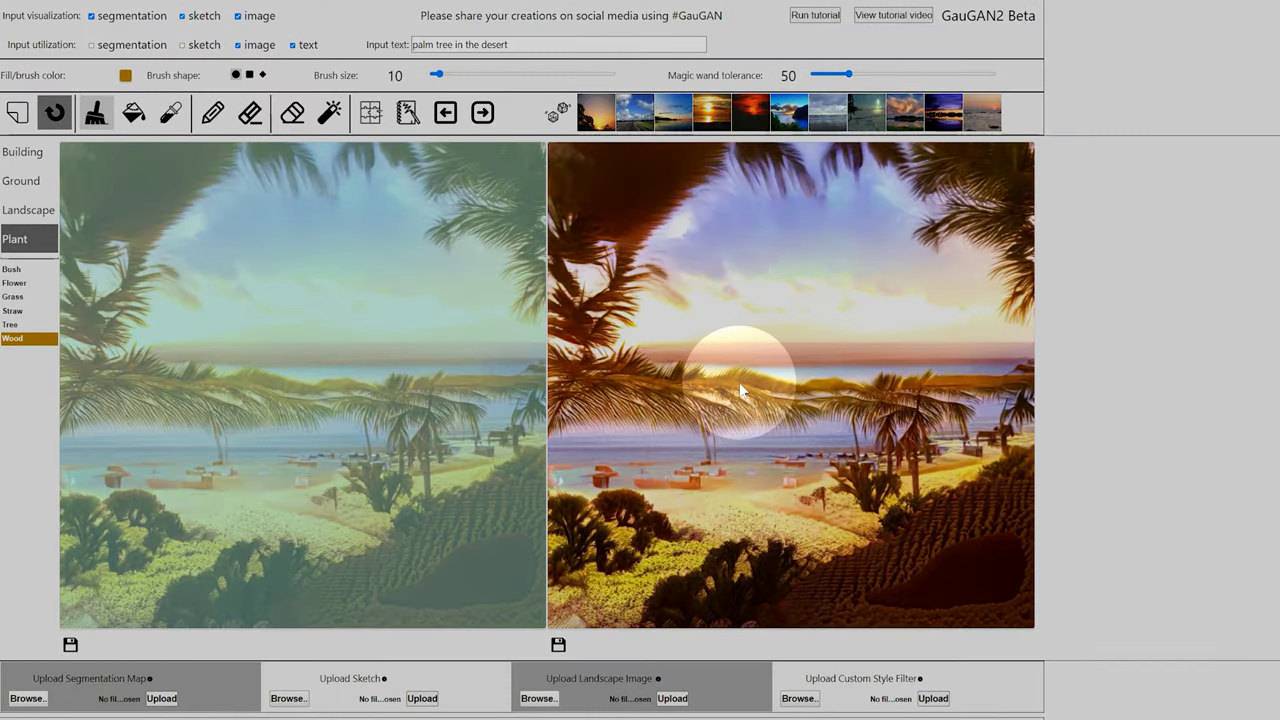
click(293, 115)
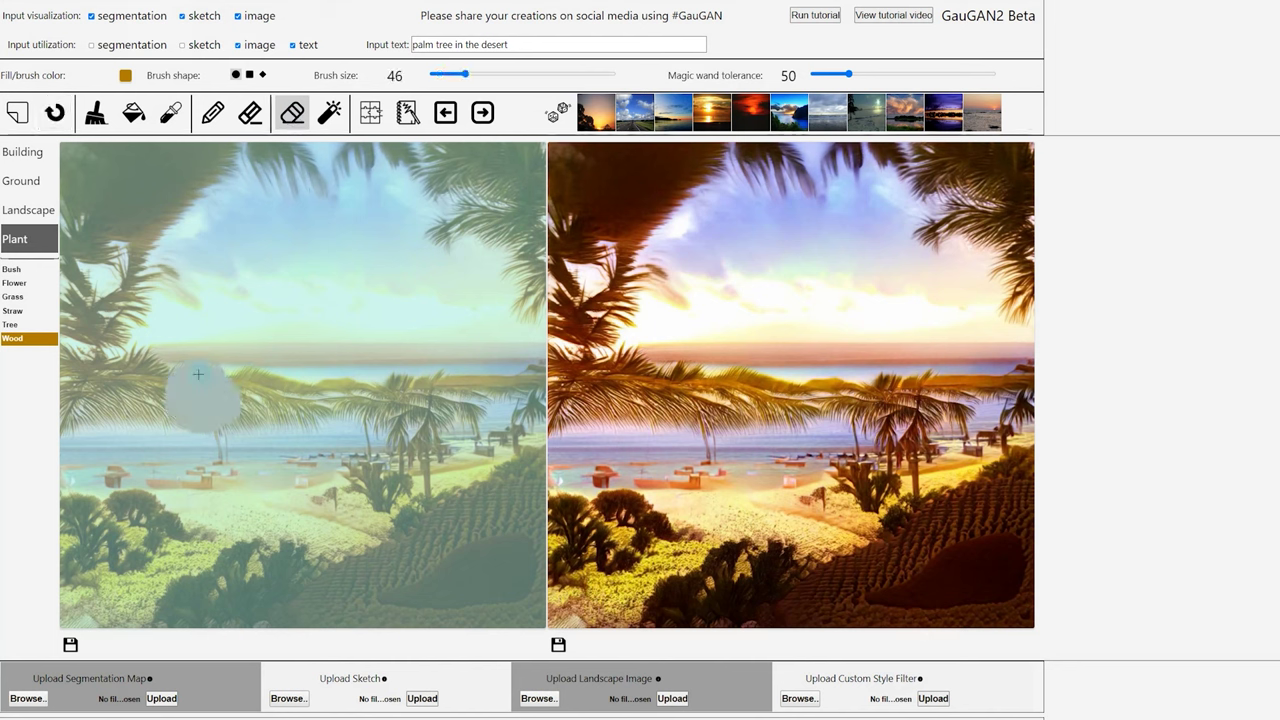
mouse_move(172, 382)
mouse_down()
mouse_move(139, 364)
mouse_move(151, 417)
mouse_move(218, 398)
mouse_move(223, 415)
mouse_move(313, 388)
mouse_move(386, 388)
mouse_move(439, 431)
mouse_move(528, 380)
mouse_up()
drag(394, 182, 90, 220)
click(483, 113)
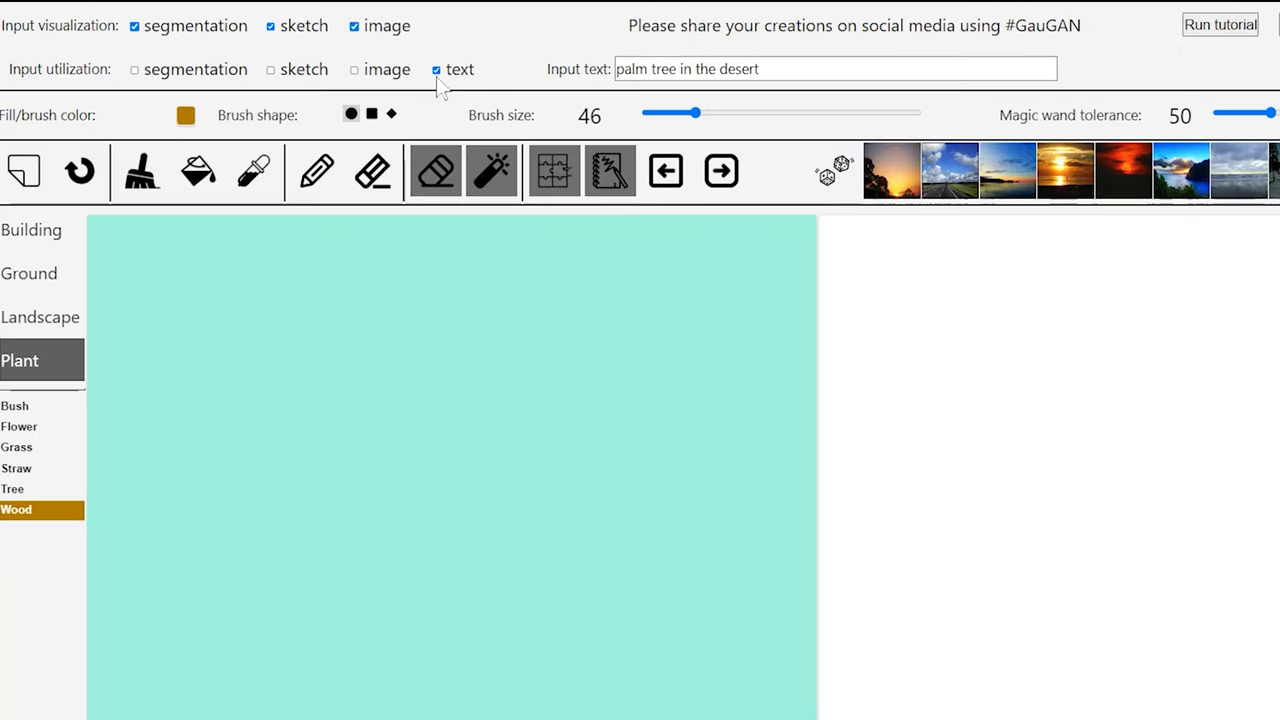
- Replace the prompt with 'misty jungle waterfall', render the mossy gorge, and copy it to the input
triple_click(763, 68)
text(misty jungle waterfall)
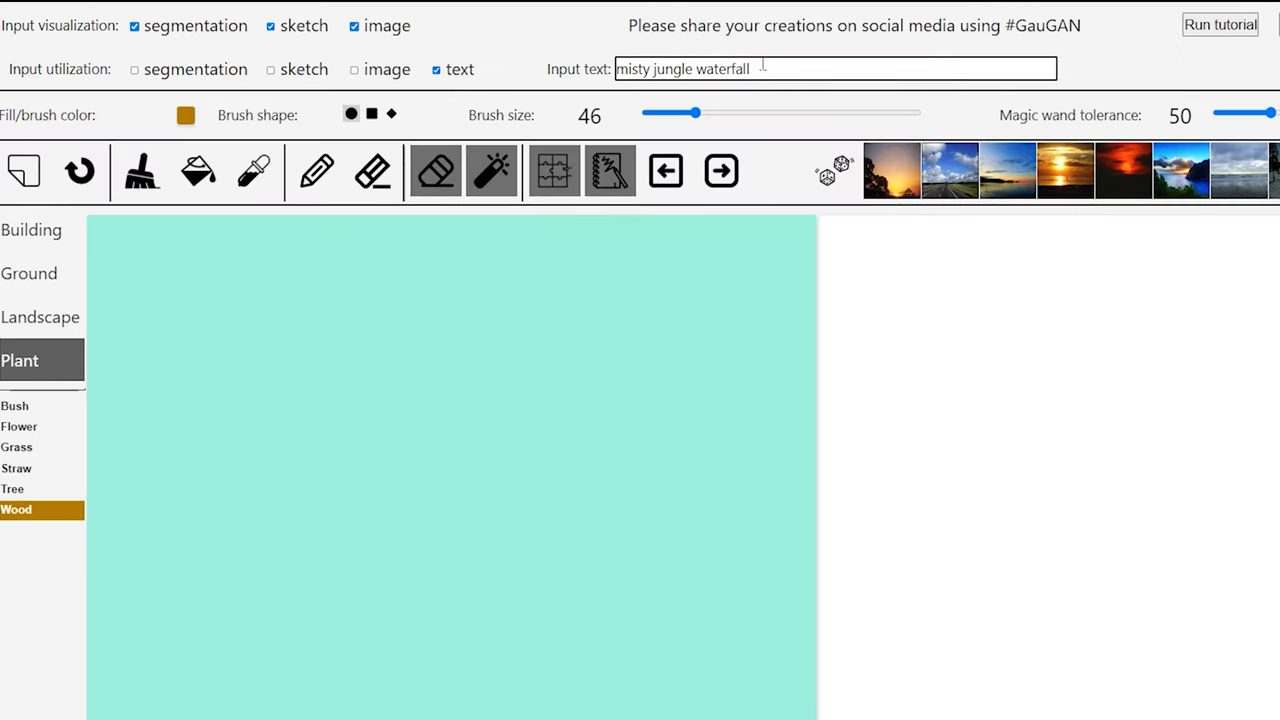
click(722, 172)
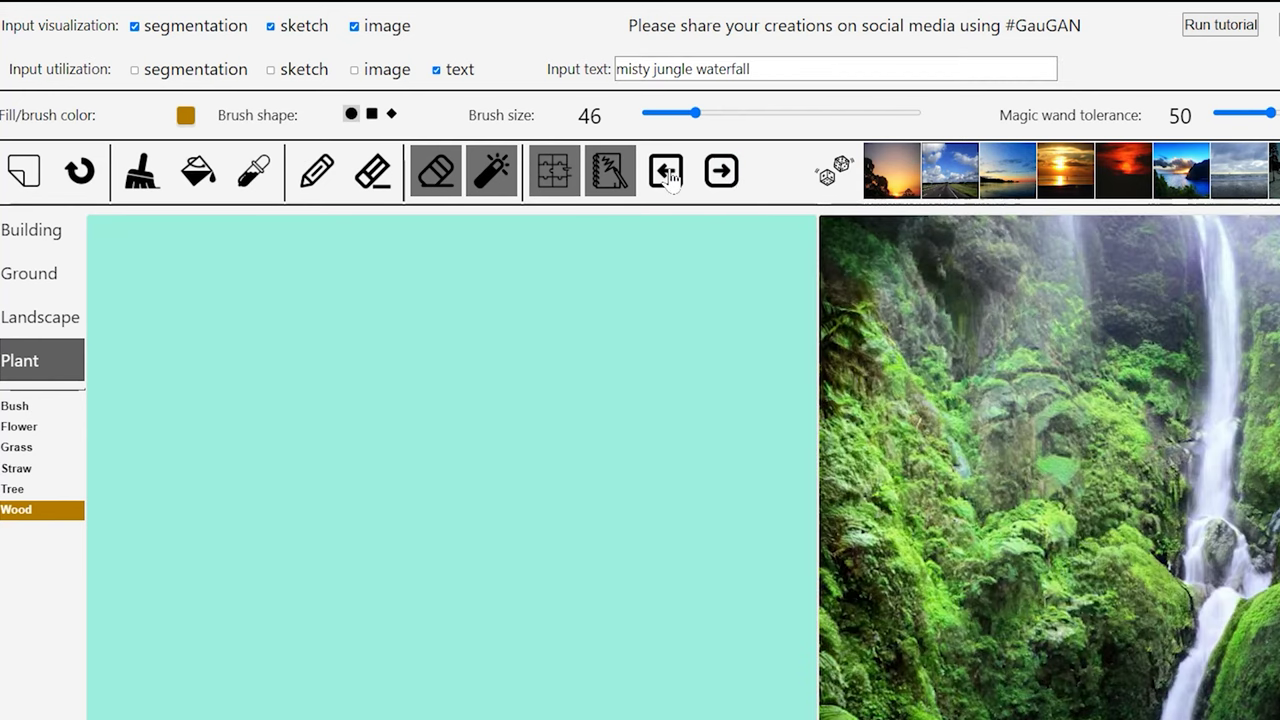
click(667, 174)
click(610, 178)
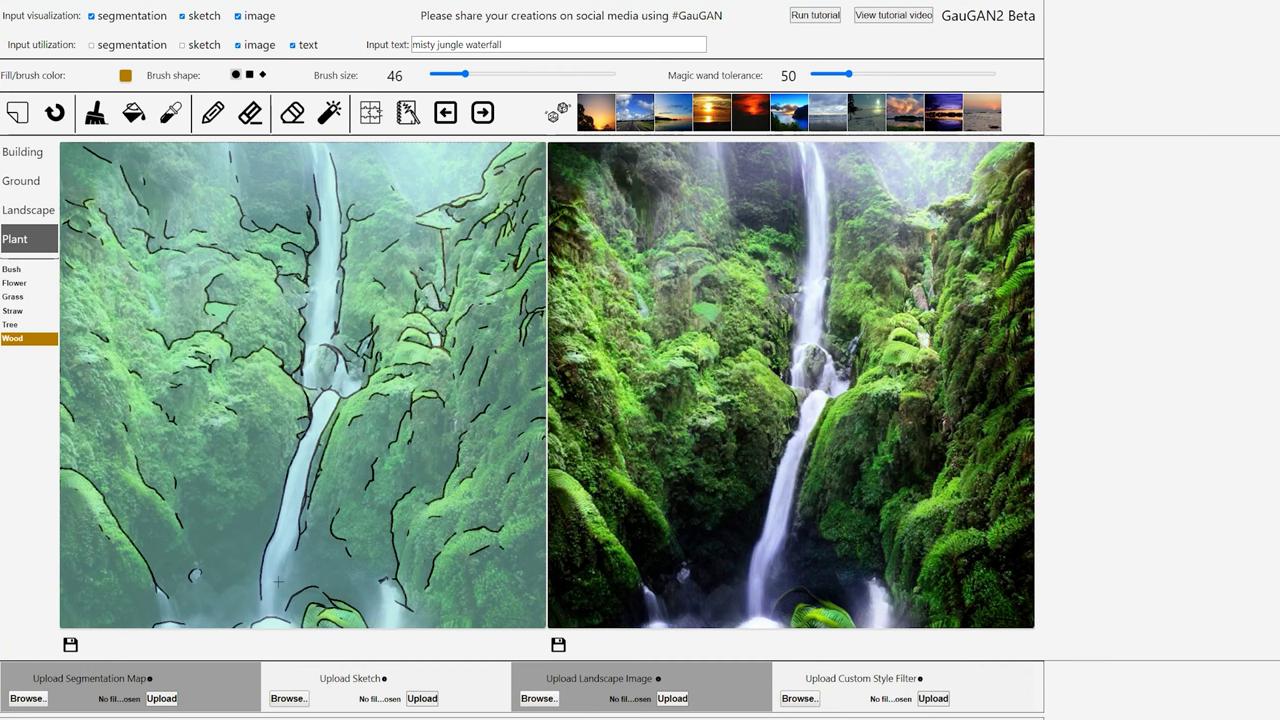
- Set Input utilization to sketch only and render a rocky canyon from the lines
click(182, 45)
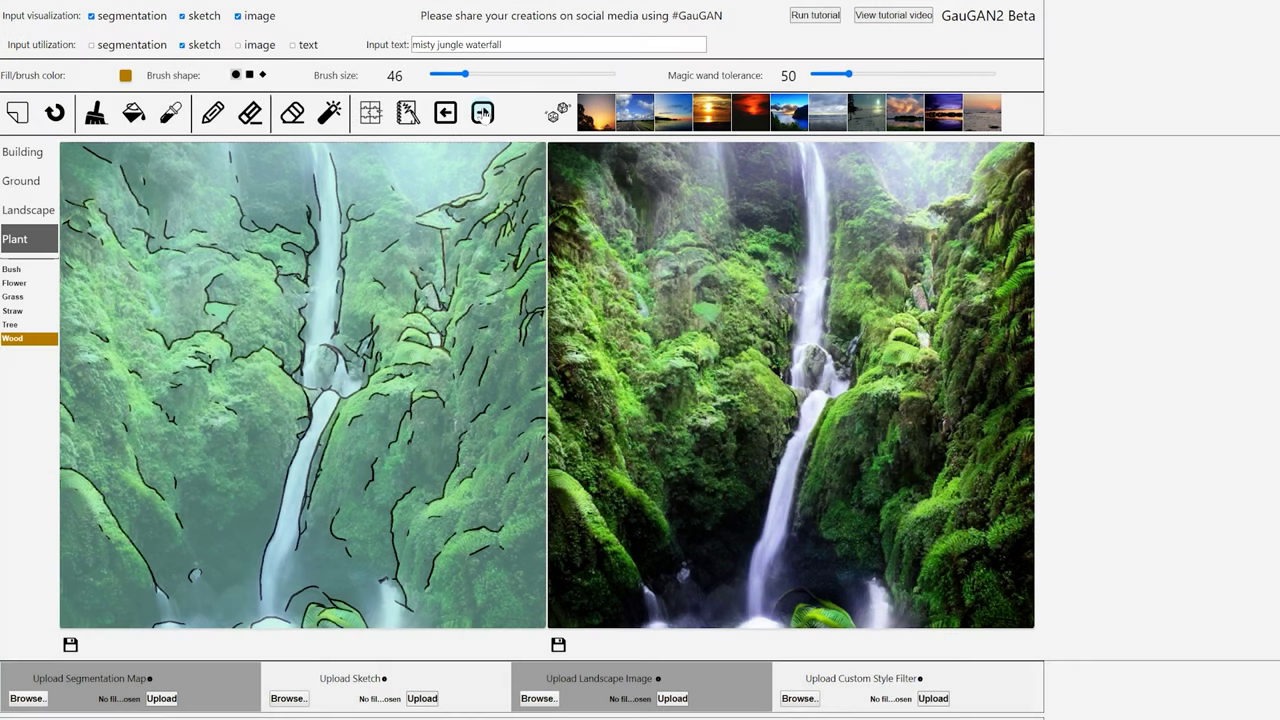
click(482, 112)
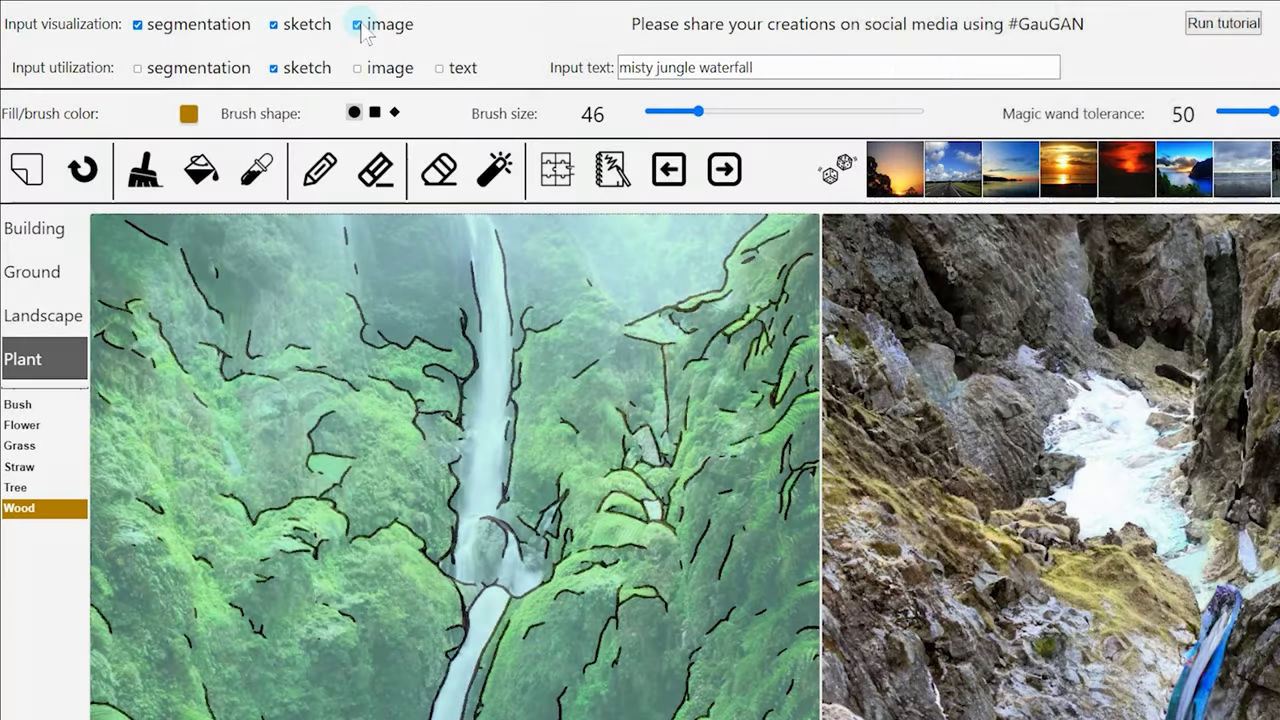
click(360, 26)
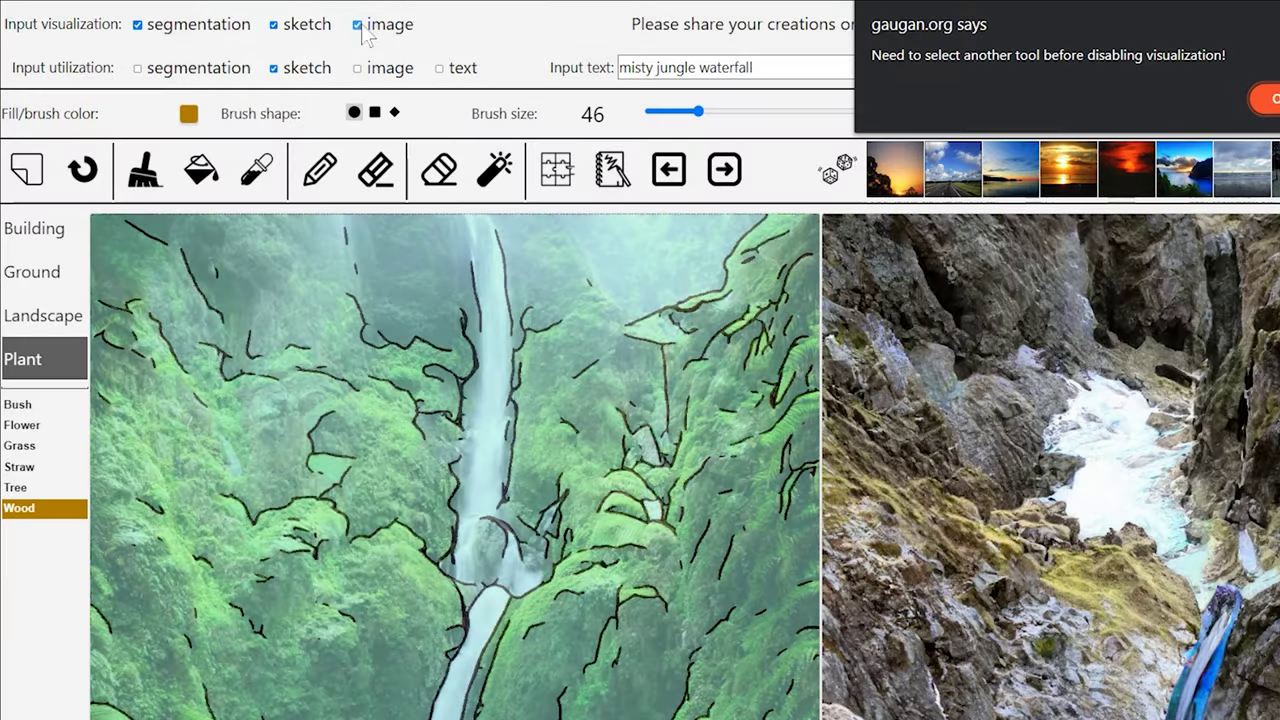
key(Return)
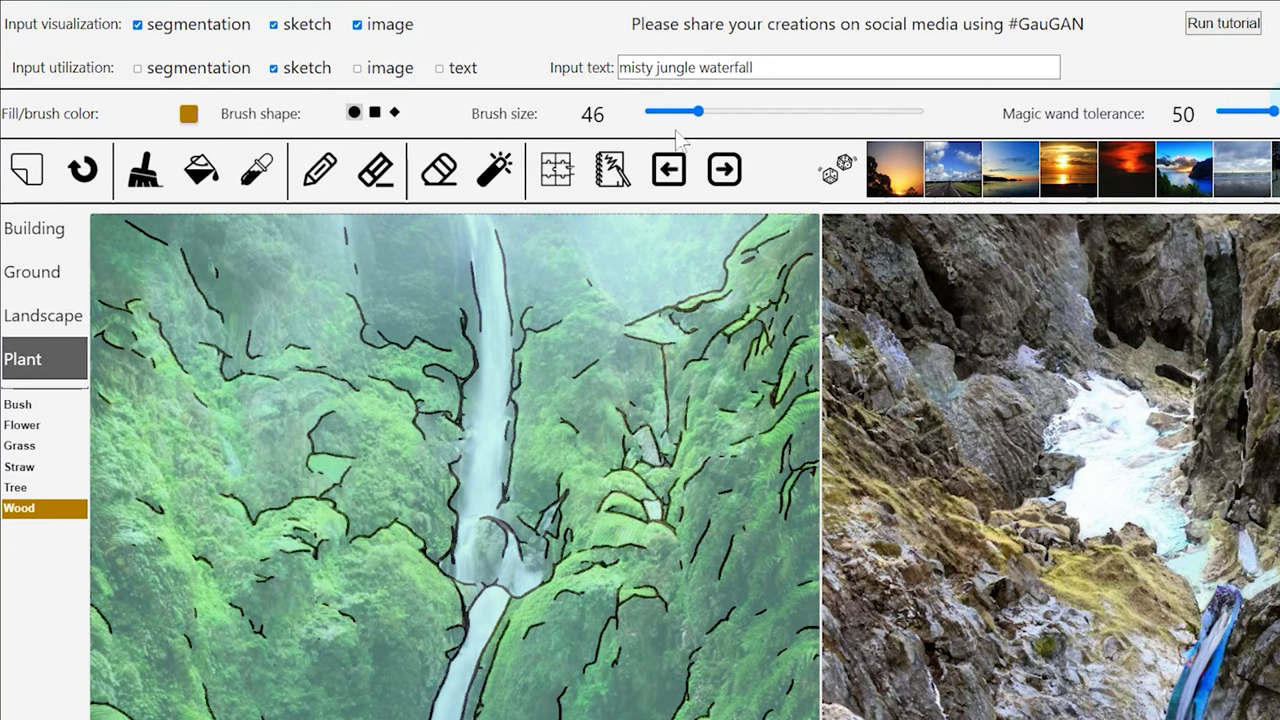
- Hide the input photo so only sketch lines show, then erase lines near the centre
click(320, 172)
click(358, 26)
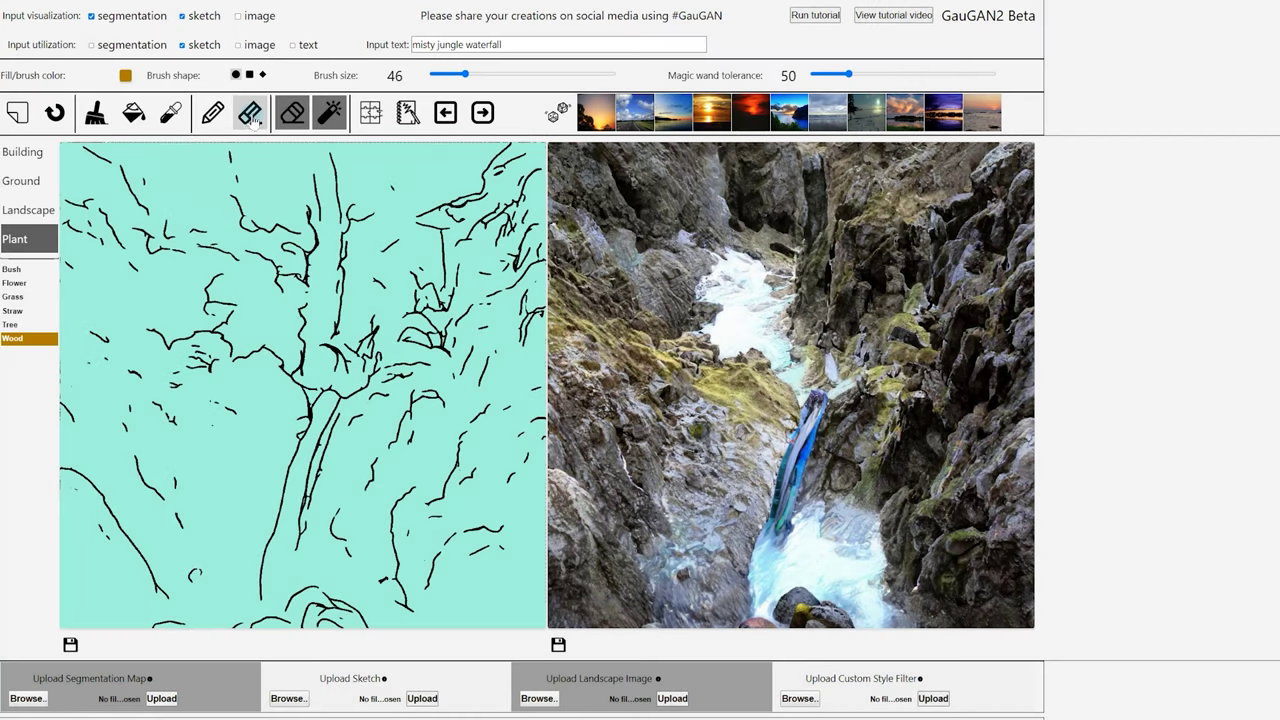
click(251, 116)
mouse_move(215, 282)
mouse_down()
mouse_move(293, 373)
mouse_move(287, 364)
mouse_move(289, 434)
mouse_up()
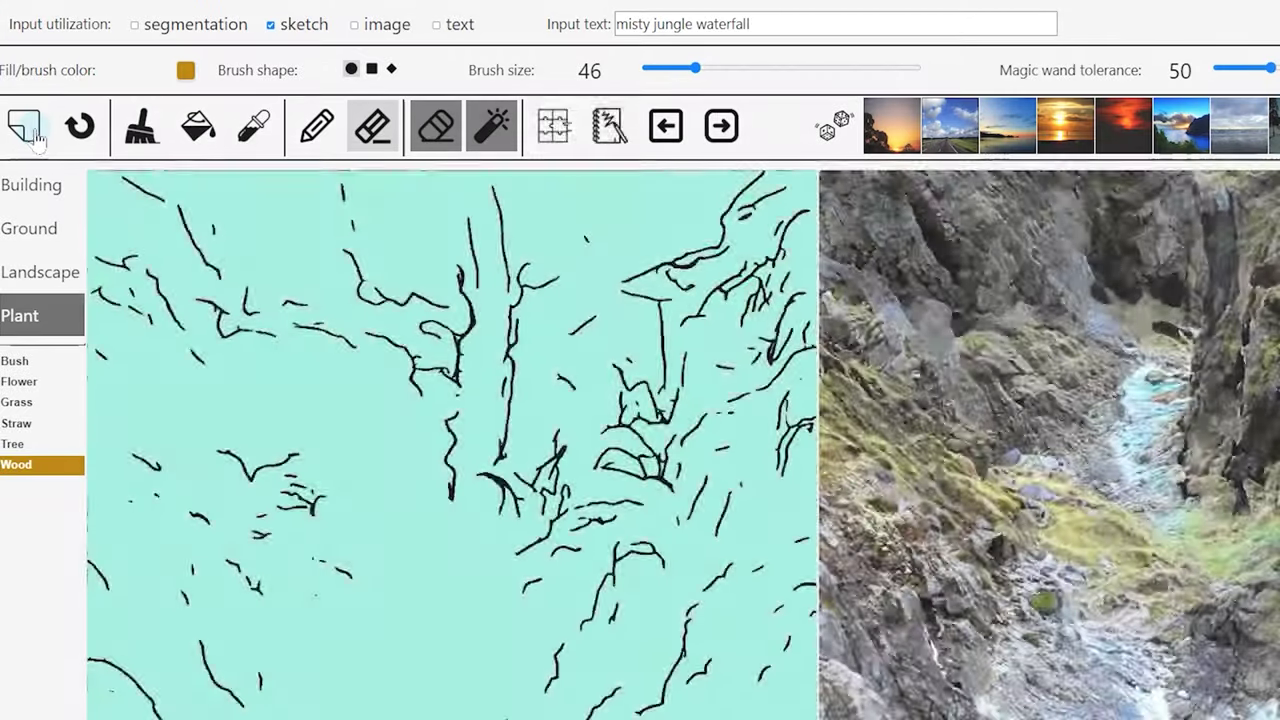
- Clear the canvas and draw a horizon line with the Landscape label category
click(26, 118)
click(316, 127)
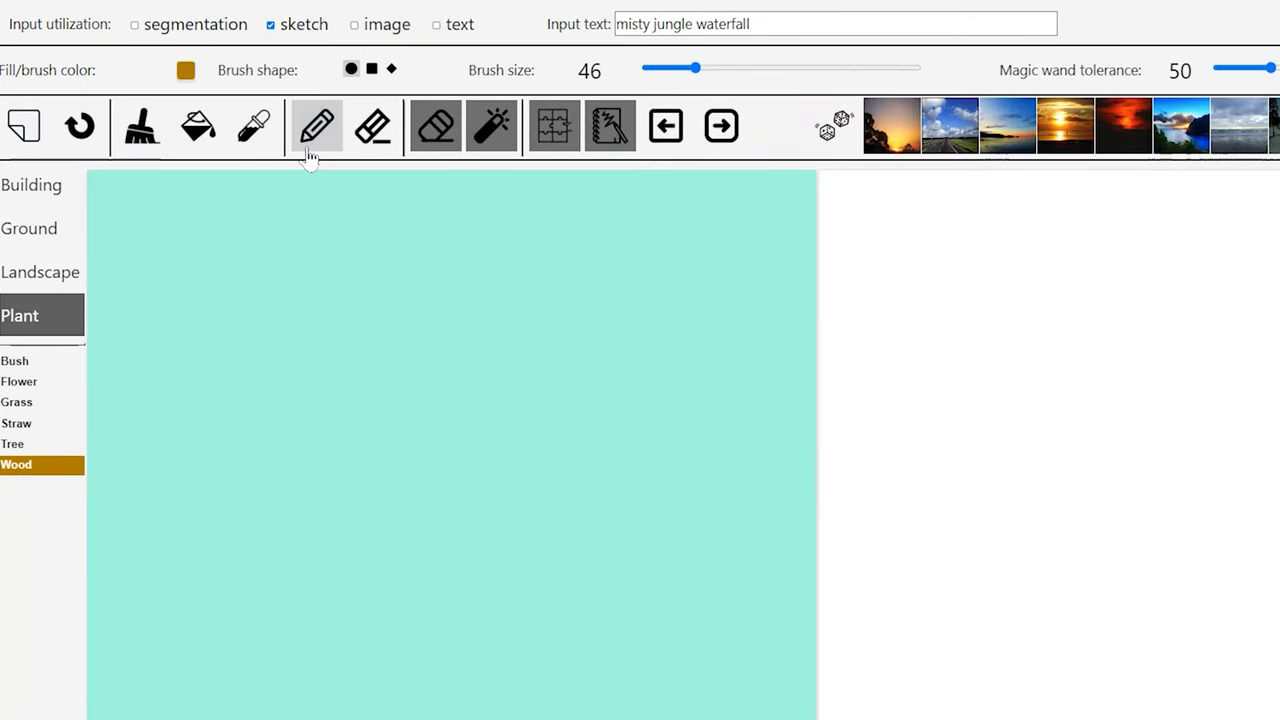
drag(71, 401, 546, 425)
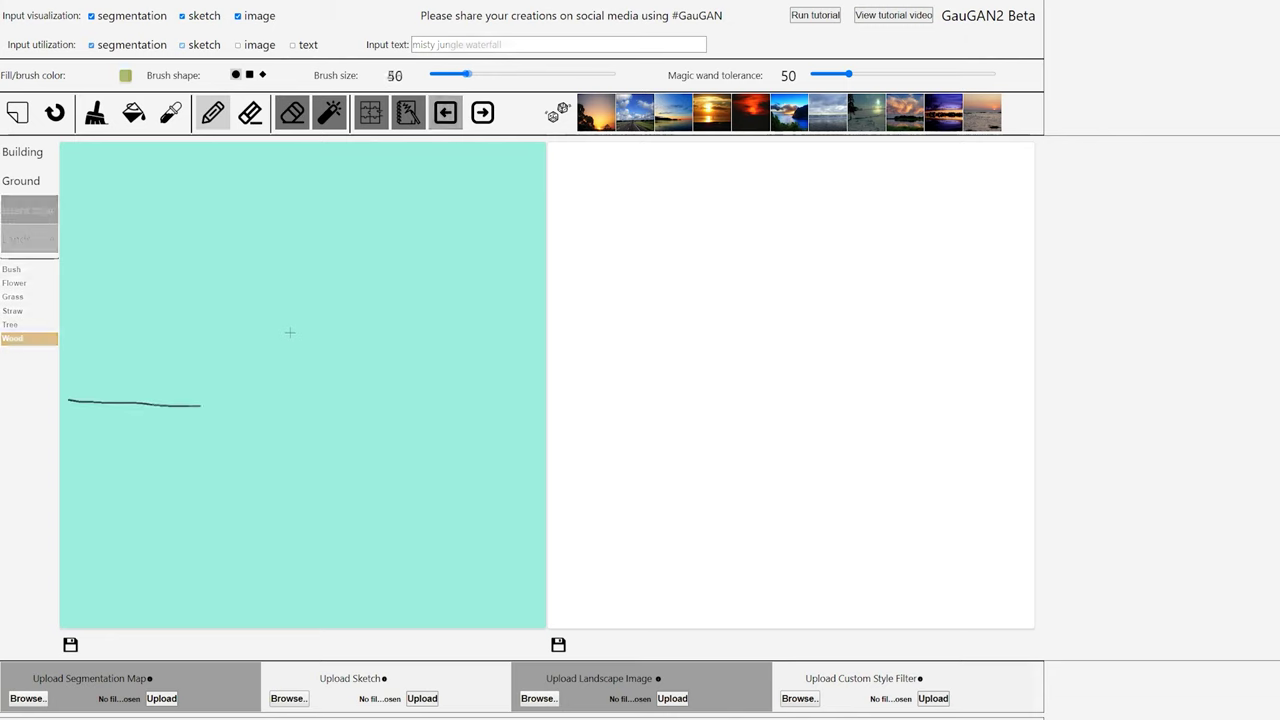
click(28, 209)
drag(330, 411, 68, 401)
- Sketch a stepped castle outline with ground line and arches, and generate it
mouse_move(73, 519)
mouse_down()
mouse_move(546, 515)
mouse_move(148, 514)
mouse_up()
drag(192, 505, 268, 516)
drag(303, 510, 392, 516)
drag(426, 508, 508, 524)
mouse_move(148, 408)
mouse_down()
mouse_move(360, 318)
mouse_move(498, 425)
mouse_up()
drag(296, 404, 346, 422)
click(446, 112)
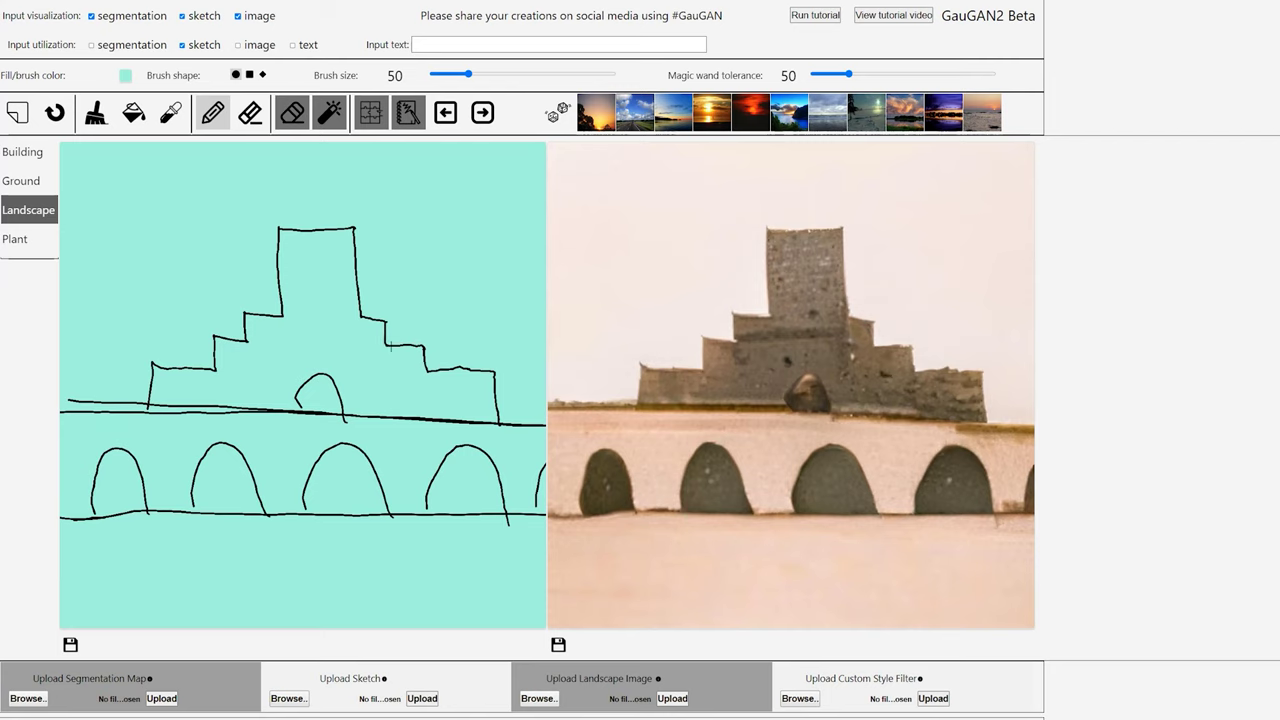
- Replace the castle's right steps with a tall tower, right wing and turret, then regenerate
key(e)
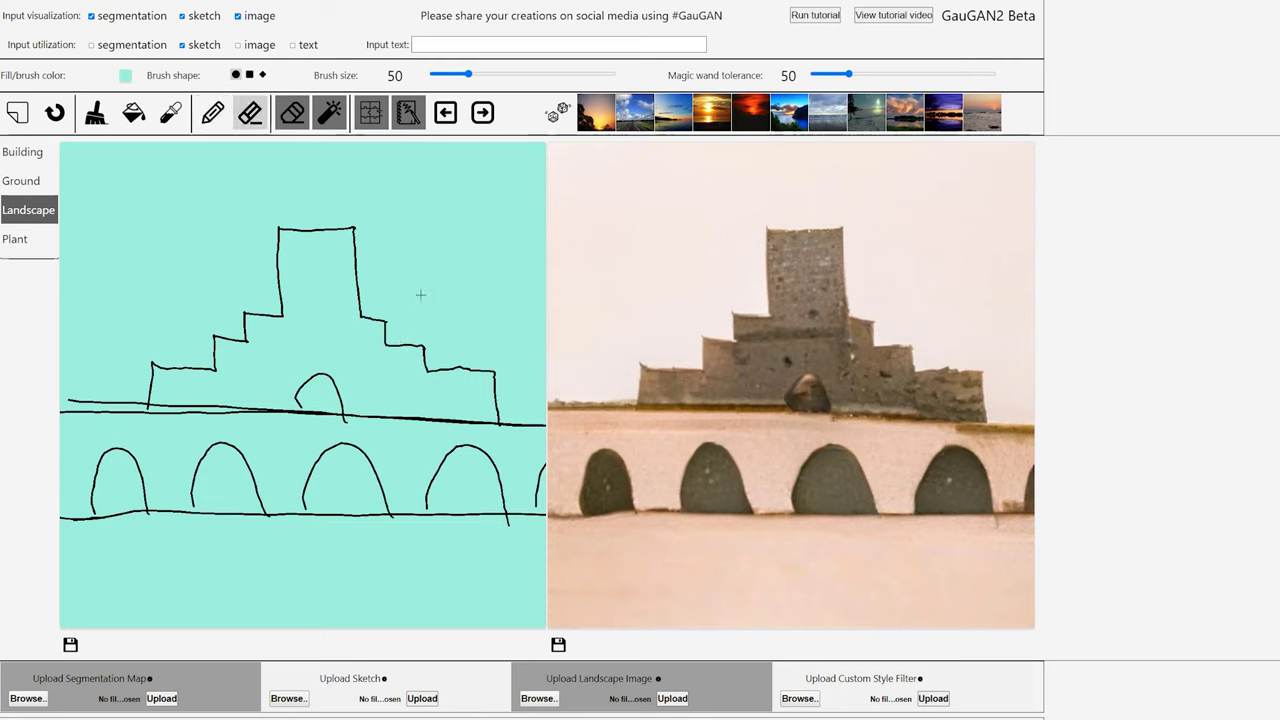
mouse_move(386, 321)
mouse_down()
mouse_move(459, 349)
mouse_move(434, 316)
mouse_move(496, 377)
mouse_up()
key(p)
mouse_move(361, 316)
mouse_down()
mouse_move(435, 316)
mouse_move(498, 424)
mouse_up()
drag(411, 420, 466, 420)
drag(306, 256, 328, 228)
click(482, 112)
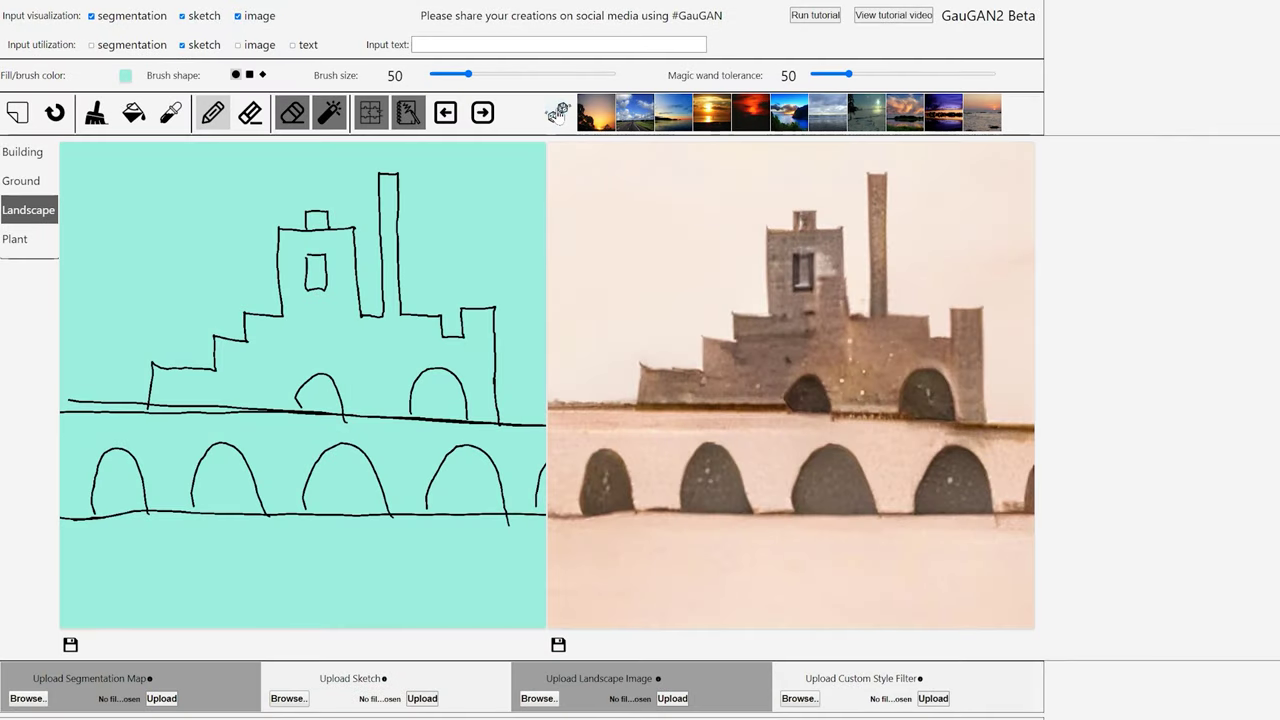
- Restyle the castle with the orange sunset preset and repeated random styles
click(557, 112)
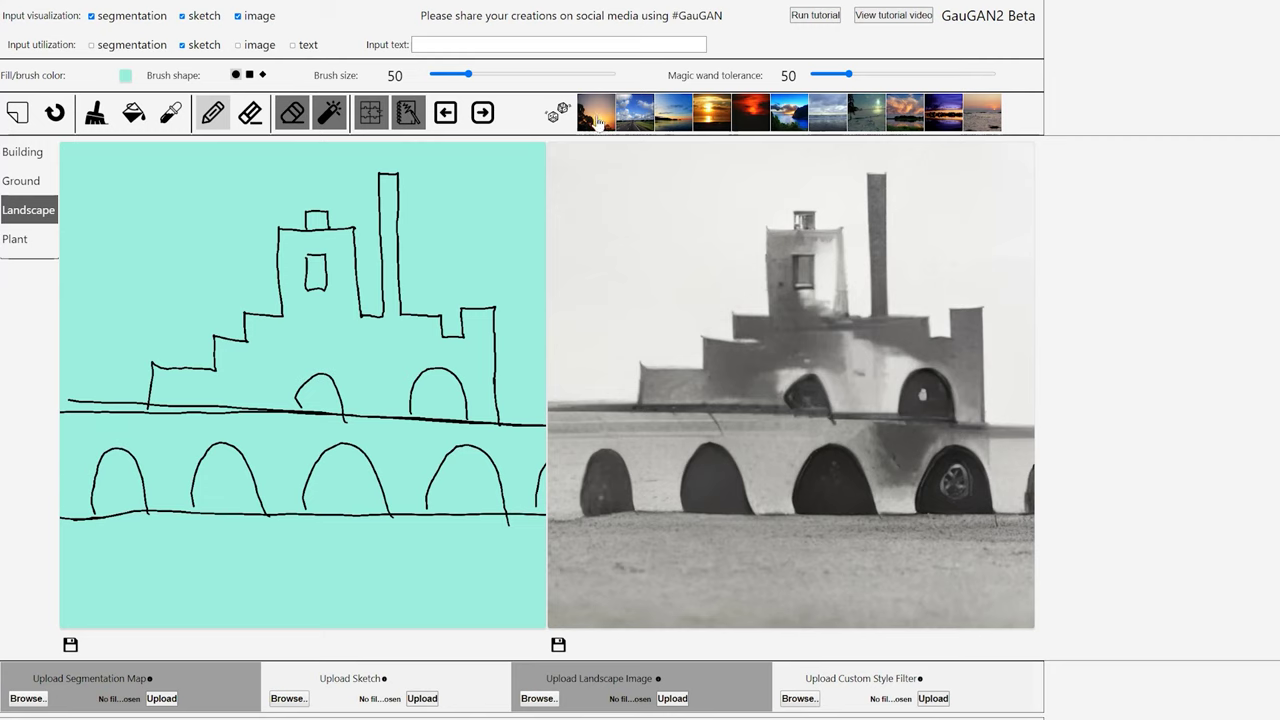
click(597, 120)
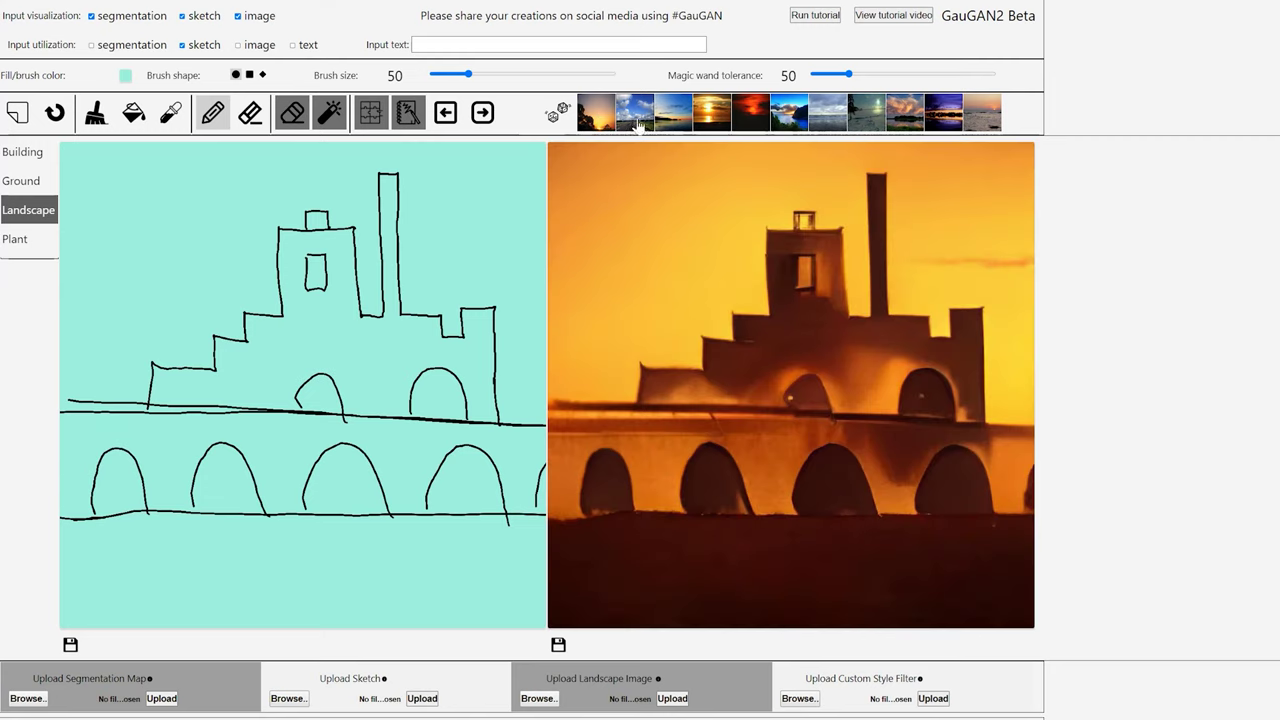
click(555, 116)
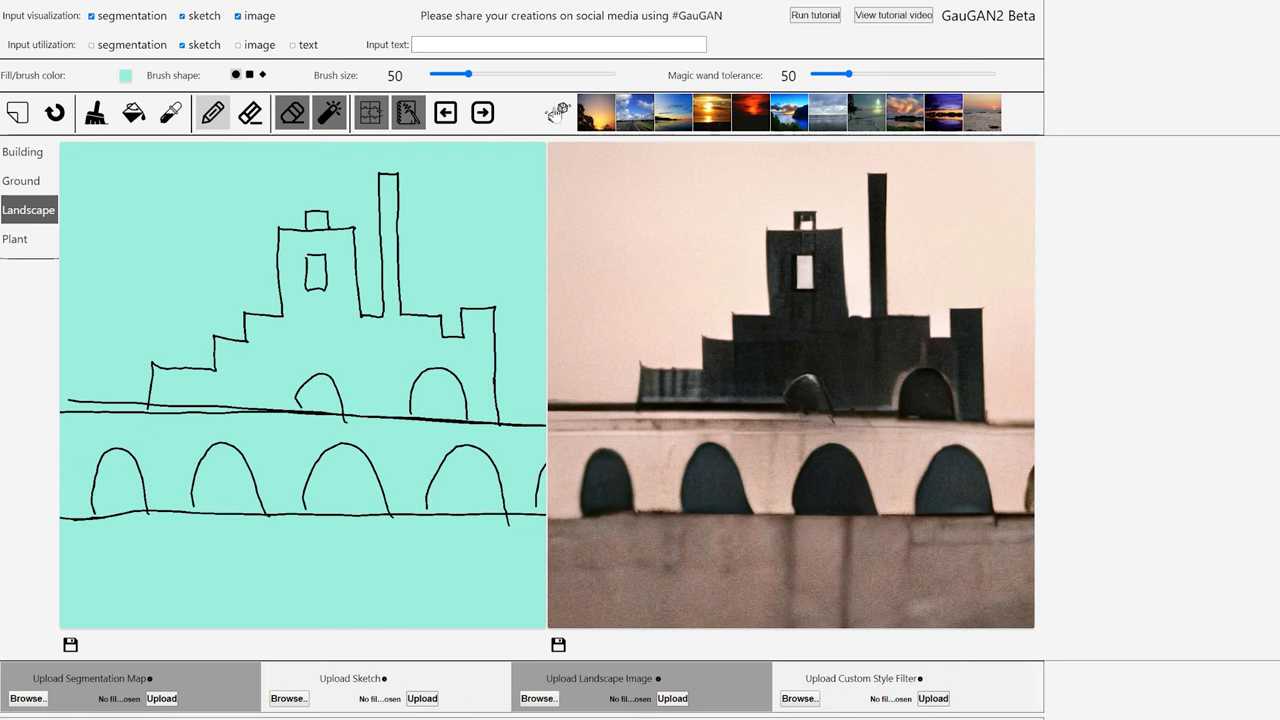
click(557, 112)
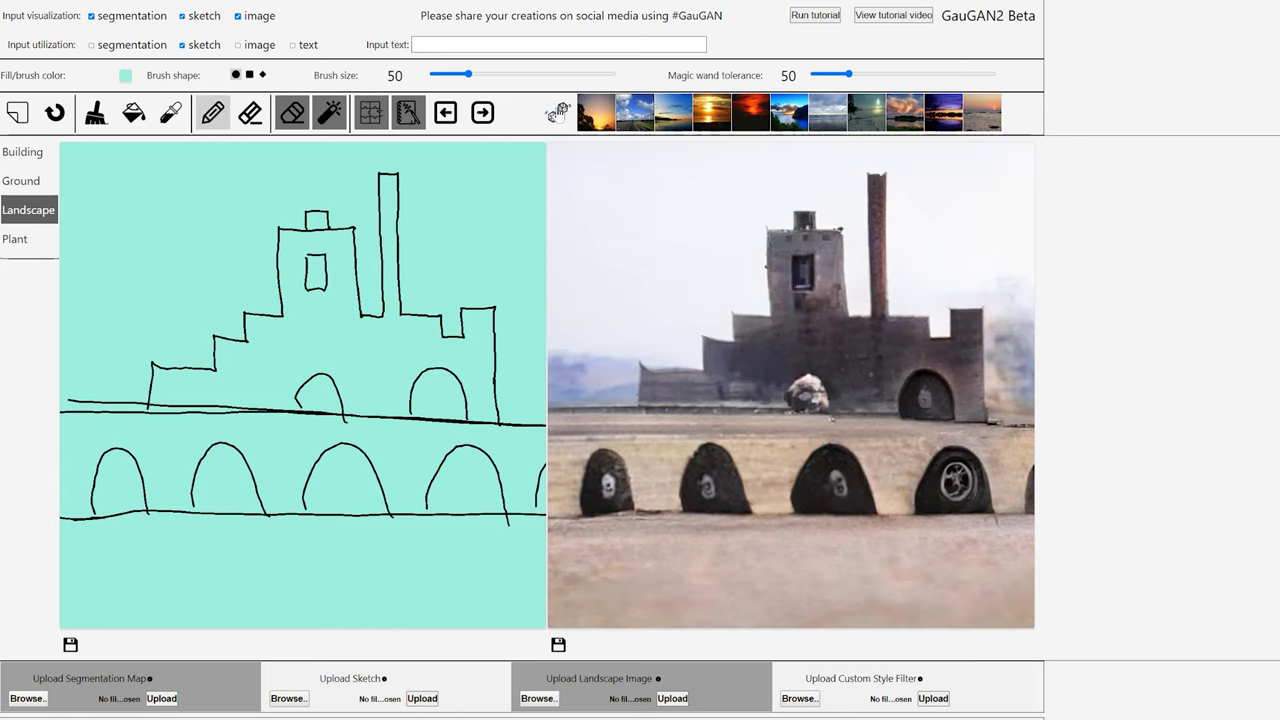
click(558, 113)
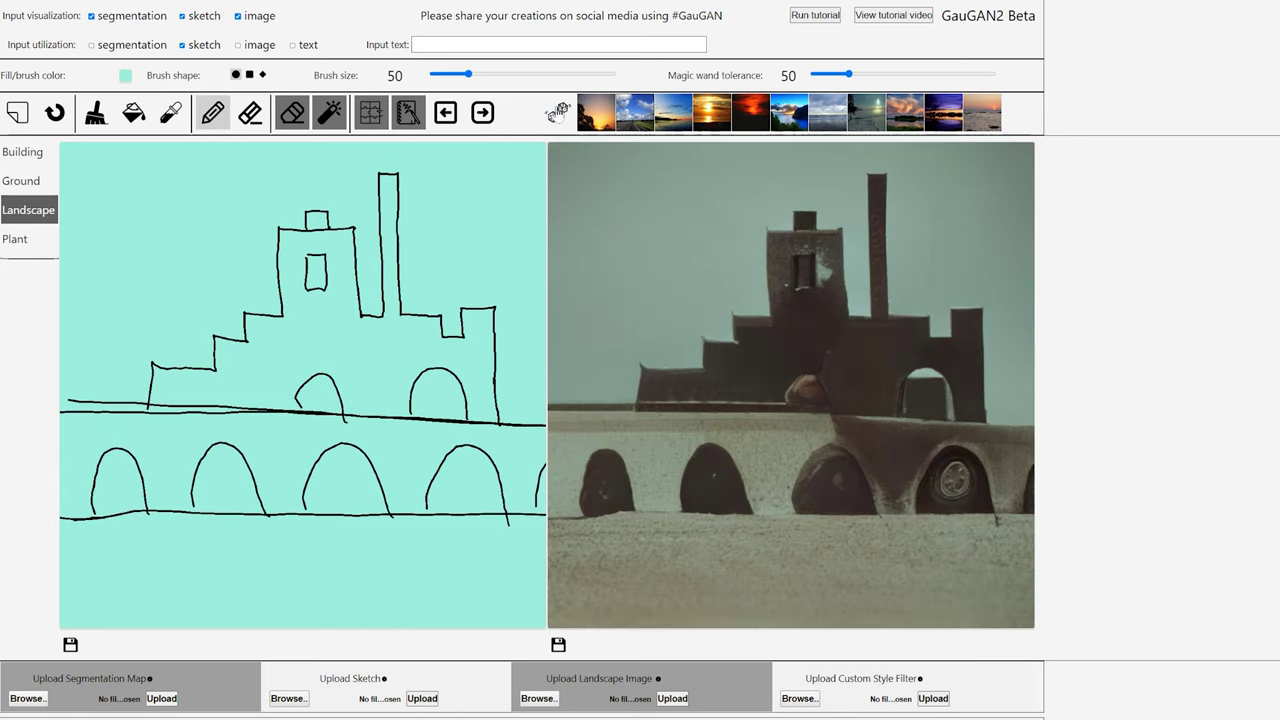
click(557, 113)
click(557, 113)
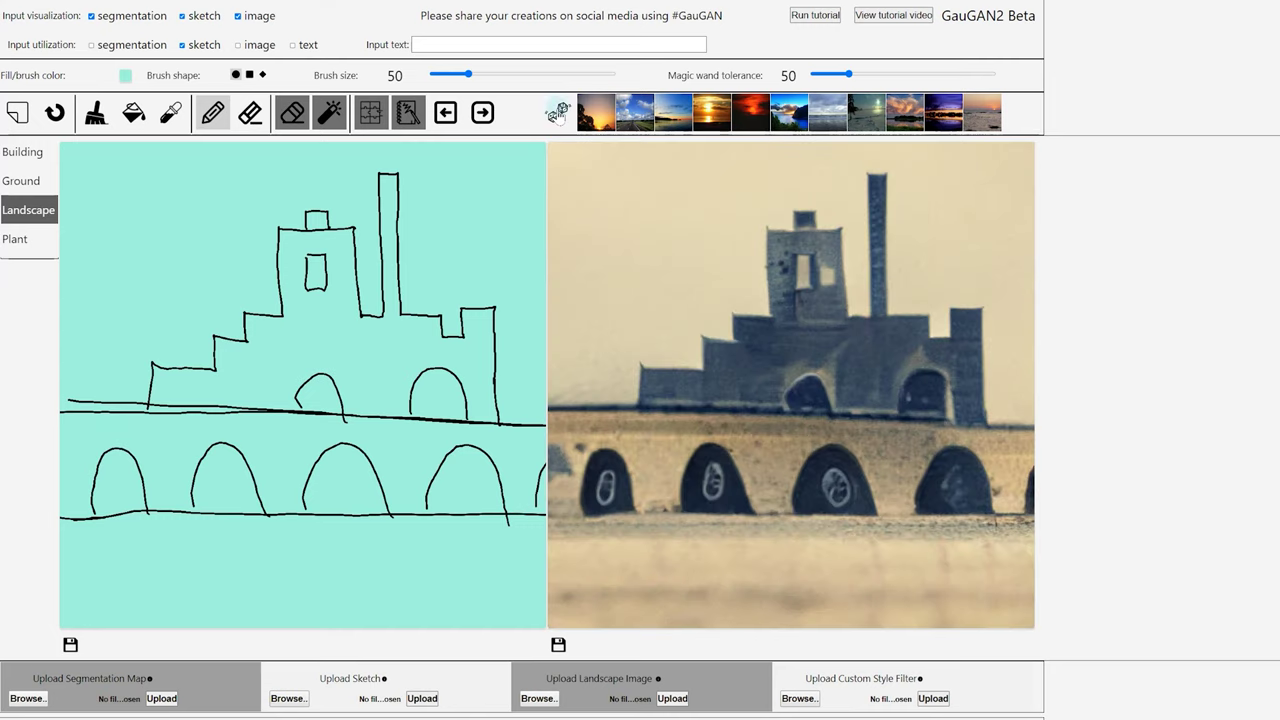
click(557, 113)
click(557, 113)
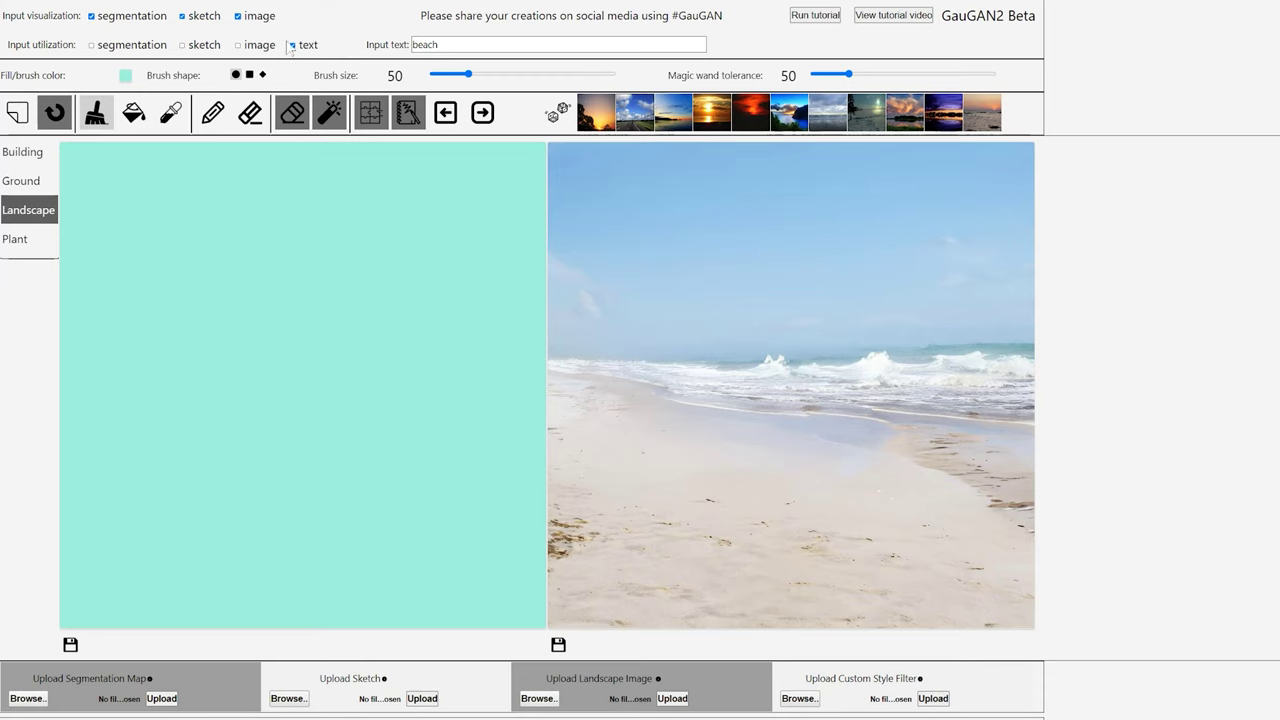
- Copy the beach output into the input and erase the sand along the bottom
click(445, 112)
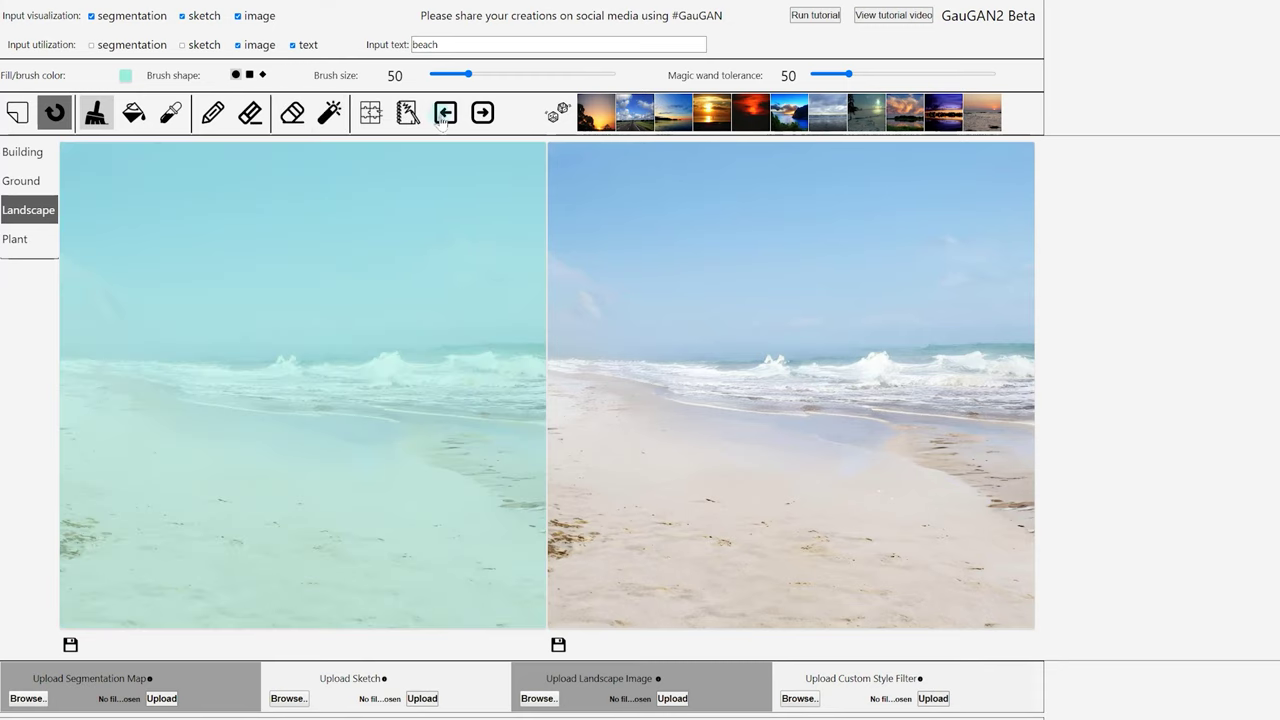
click(292, 112)
mouse_move(185, 595)
mouse_down()
mouse_move(255, 595)
mouse_move(150, 598)
mouse_up()
scroll(286, 582, up, 10)
drag(260, 598, 330, 598)
drag(115, 595, 65, 595)
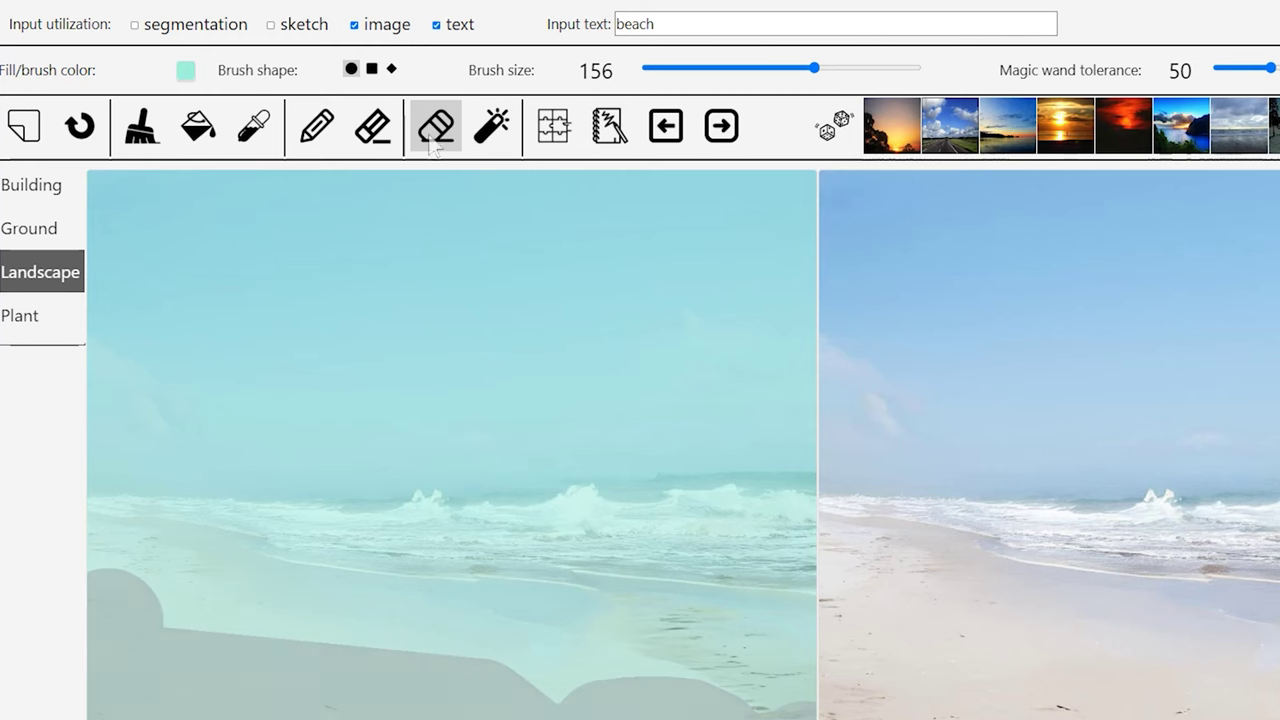
- Switch generation from text to sketch input and sketch a rock and driftwood in the sand
click(292, 45)
click(302, 30)
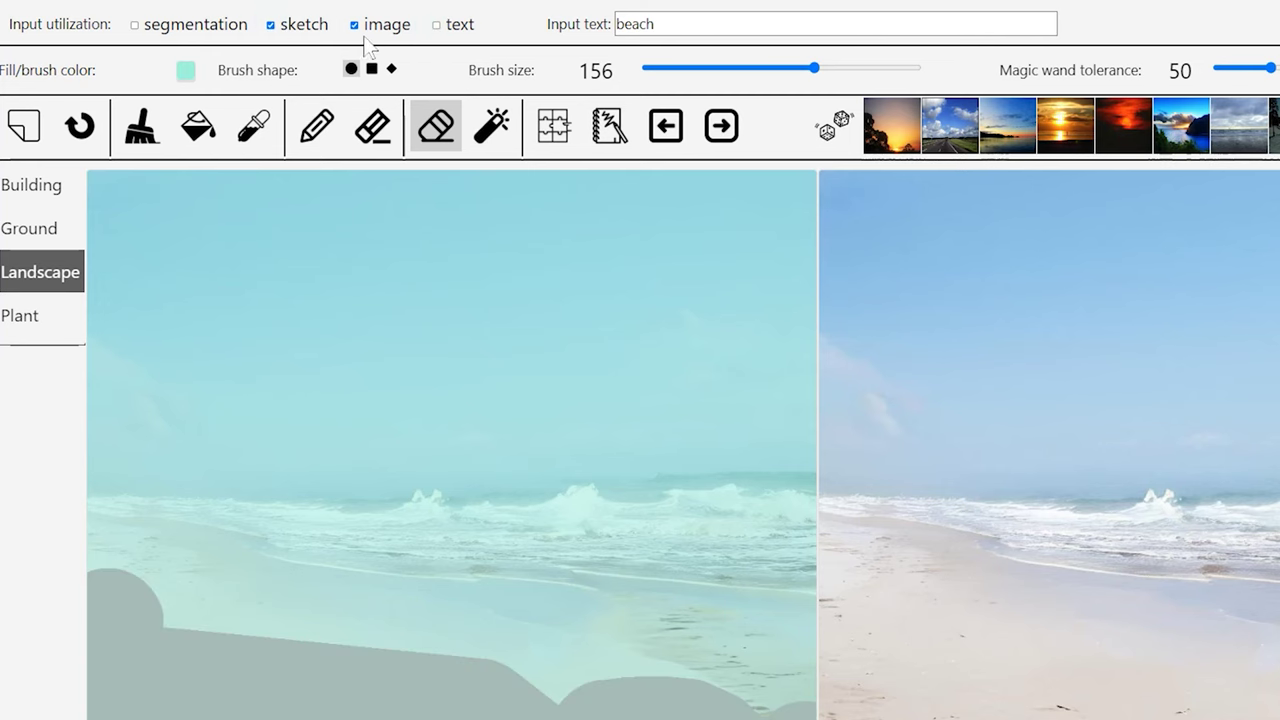
click(316, 130)
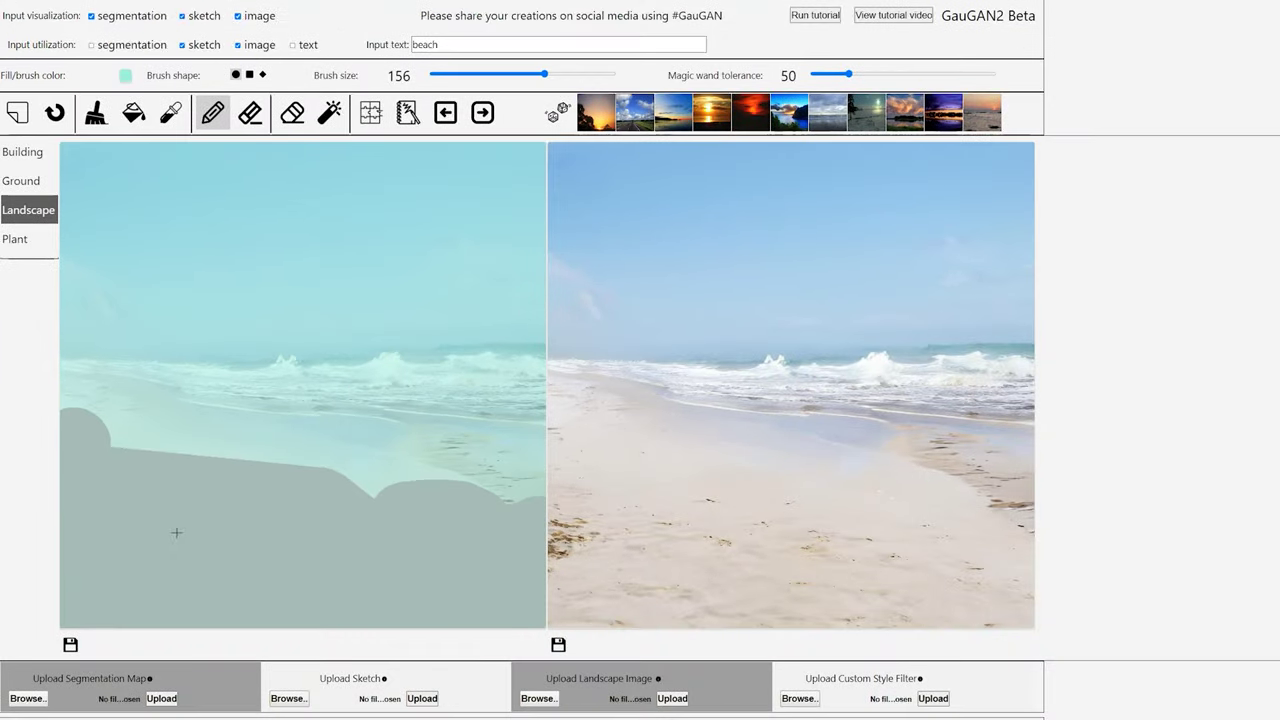
mouse_move(177, 530)
mouse_down()
mouse_move(154, 570)
mouse_move(229, 552)
mouse_move(177, 530)
mouse_up()
mouse_move(210, 485)
mouse_down()
mouse_move(277, 501)
mouse_move(257, 482)
mouse_move(326, 514)
mouse_up()
mouse_move(210, 468)
mouse_down()
mouse_move(375, 512)
mouse_move(332, 482)
mouse_move(410, 497)
mouse_up()
mouse_move(376, 572)
mouse_down()
mouse_move(460, 548)
mouse_move(508, 512)
mouse_move(462, 568)
mouse_move(520, 552)
mouse_up()
drag(425, 600, 515, 598)
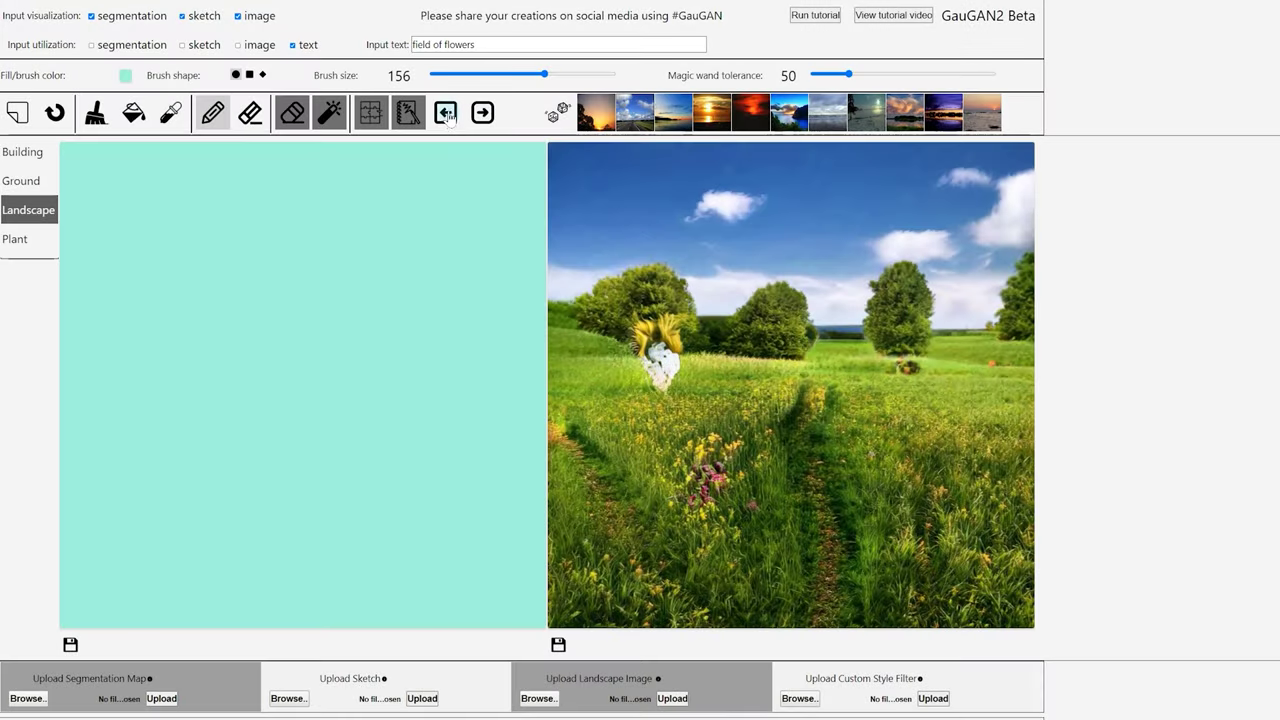
- Copy the meadow output into the input canvas and display it as a segmentation map
click(445, 112)
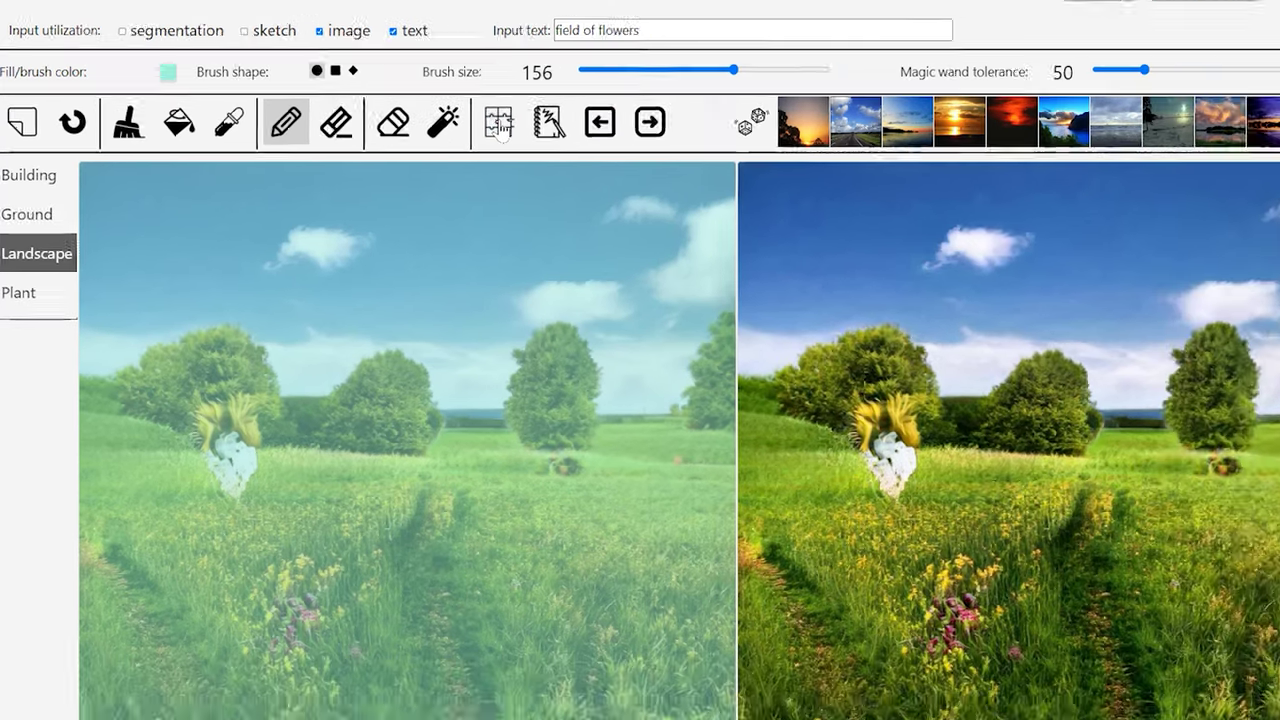
click(499, 130)
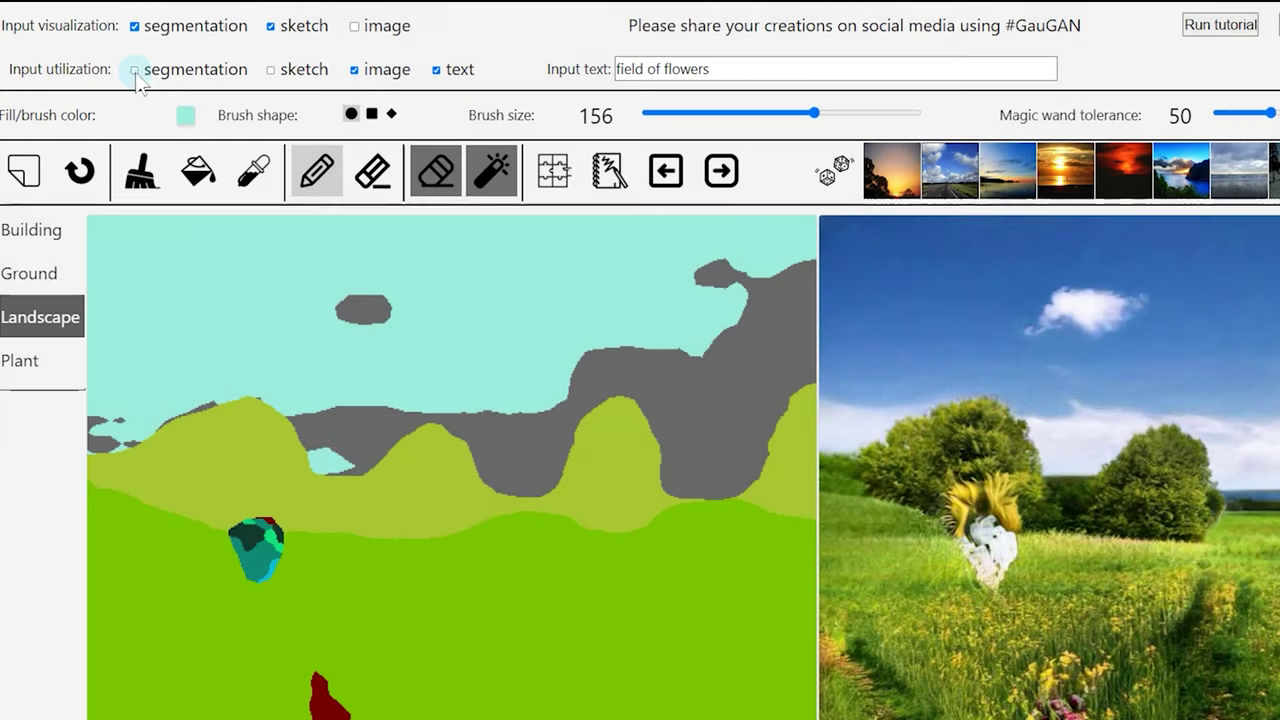
- Generate from the segmentation map only, with the image input unchecked
click(135, 72)
click(355, 70)
click(720, 172)
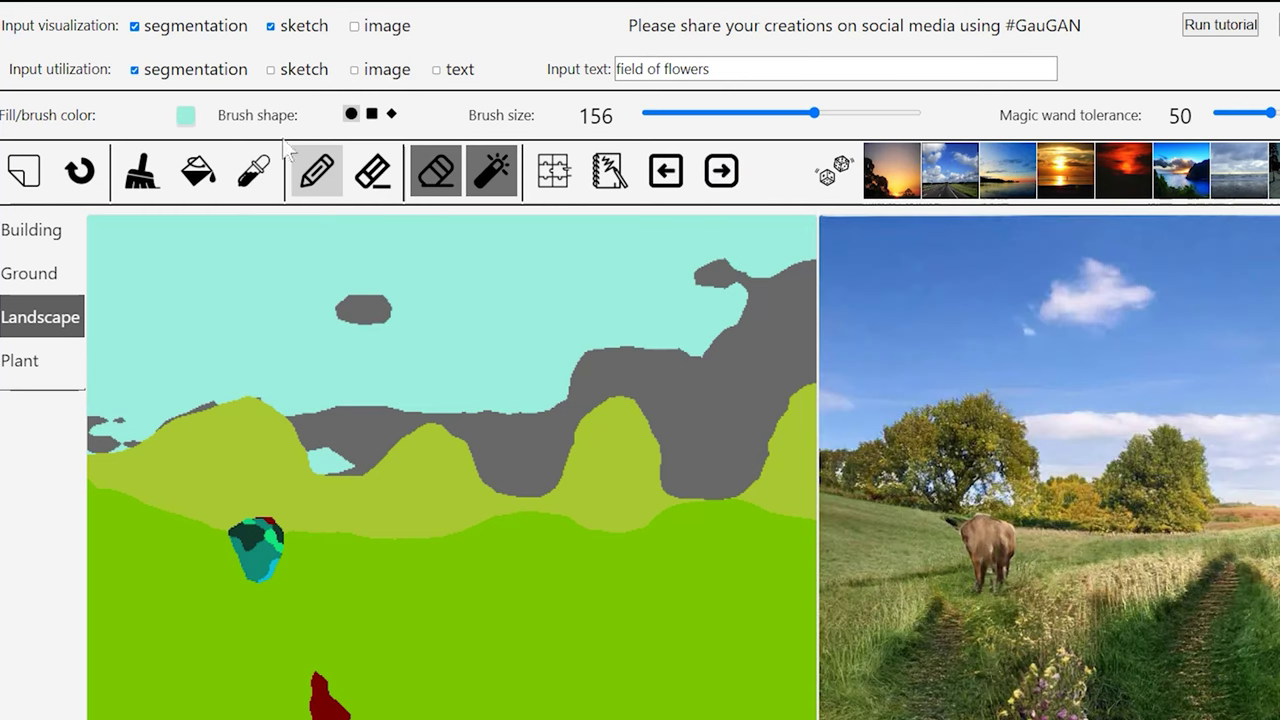
- Bucket-fill the sky and the cyan hill-crest patch with the Clouds label
click(198, 172)
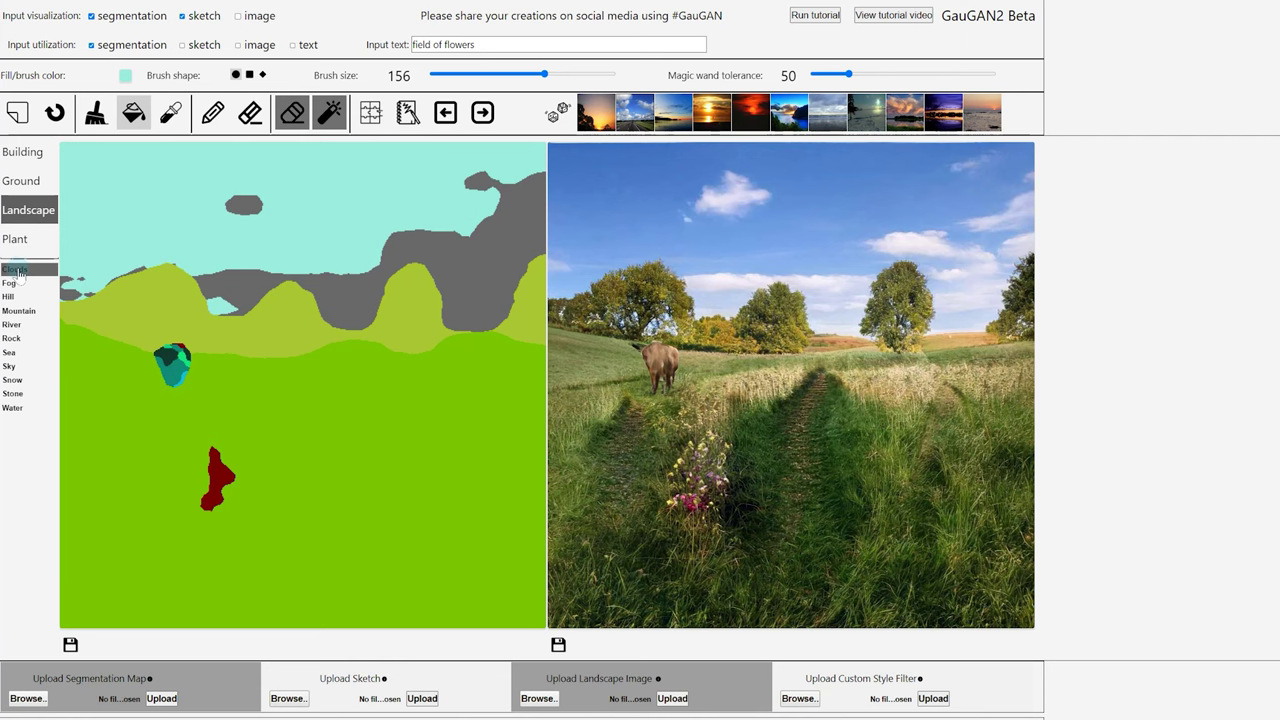
click(20, 406)
click(192, 318)
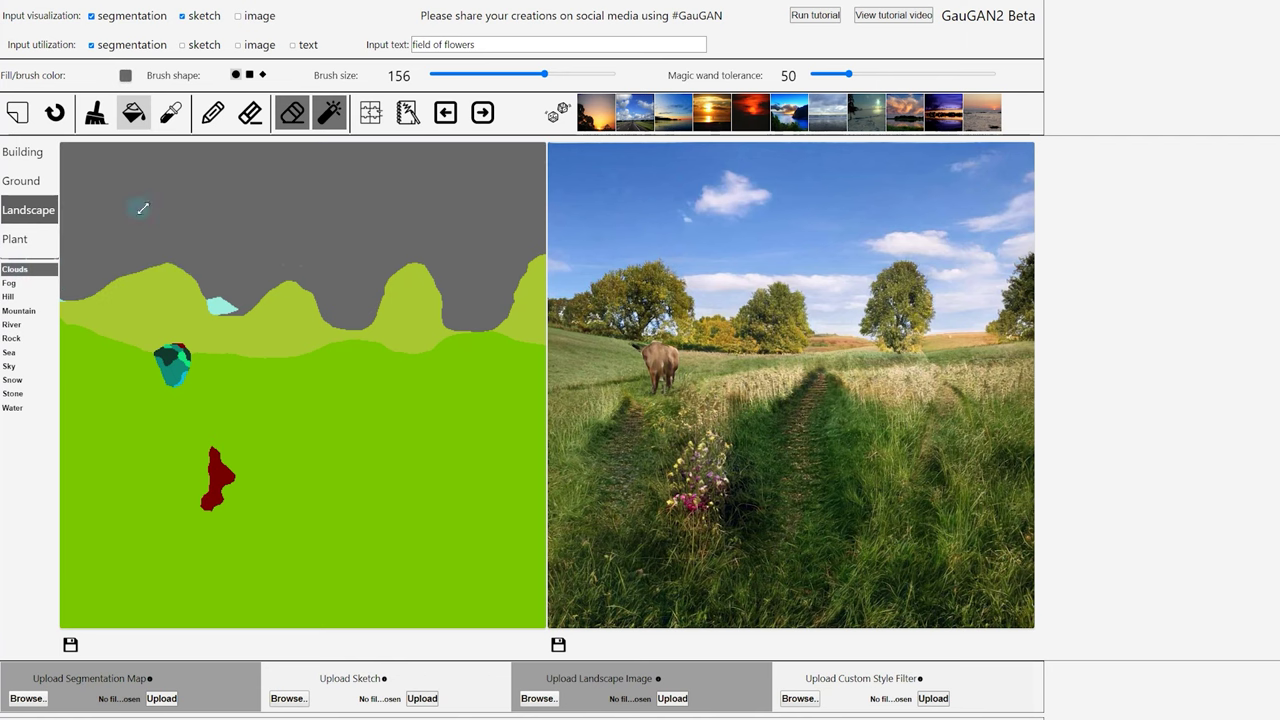
click(224, 304)
- Fill both hill bands with Stone, and the ground, red and teal blobs with Sea
click(14, 394)
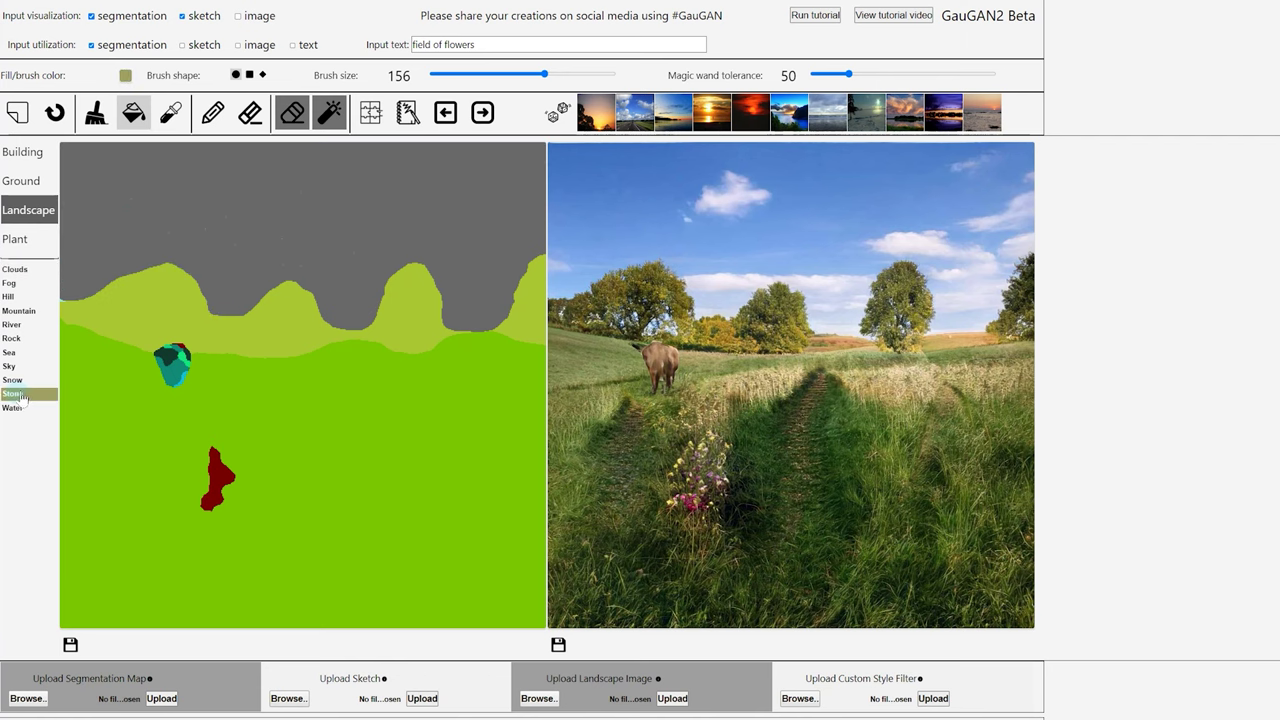
click(156, 318)
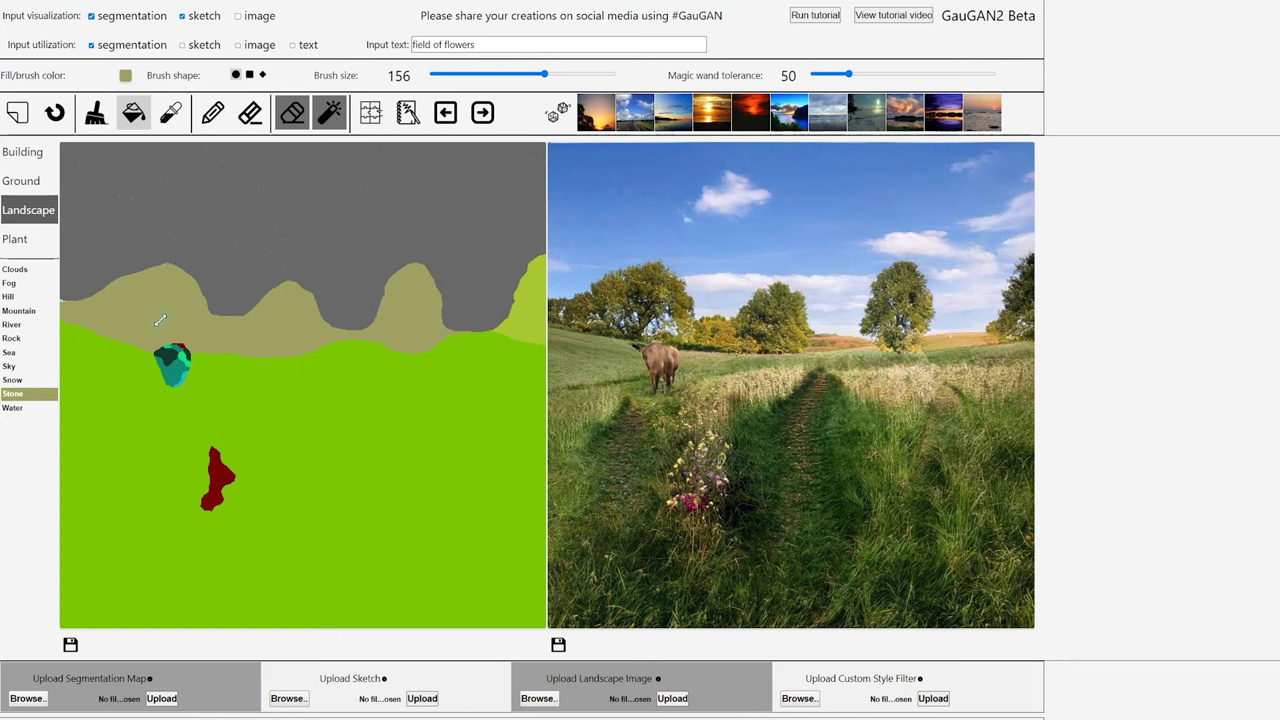
click(529, 311)
click(12, 352)
click(294, 407)
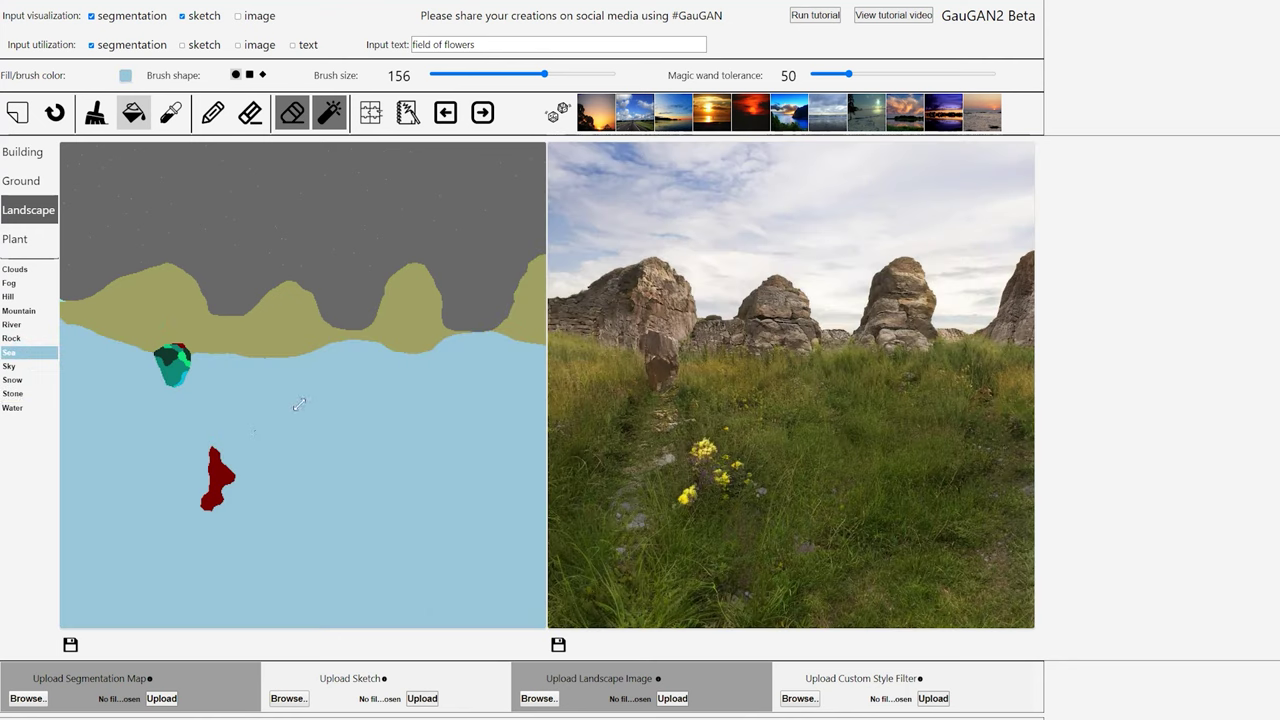
click(220, 475)
click(172, 368)
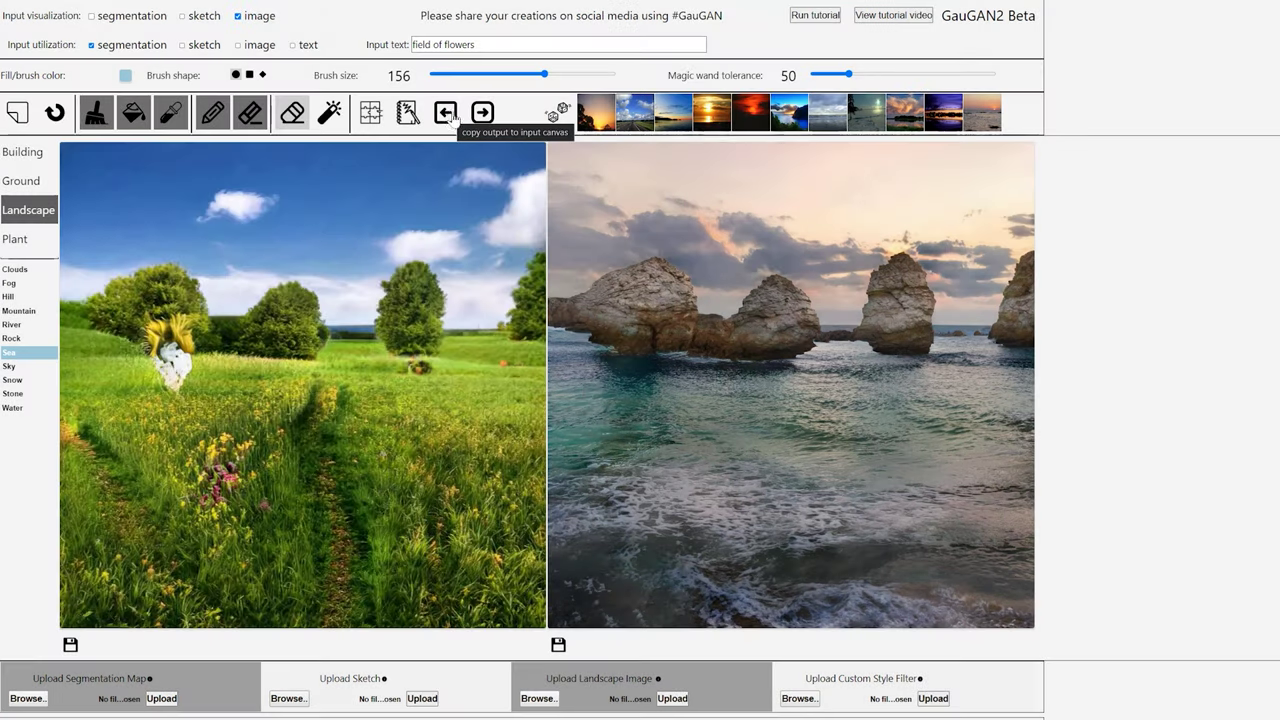
- Copy the seascape output into the input and regenerate, repeating several times
click(445, 112)
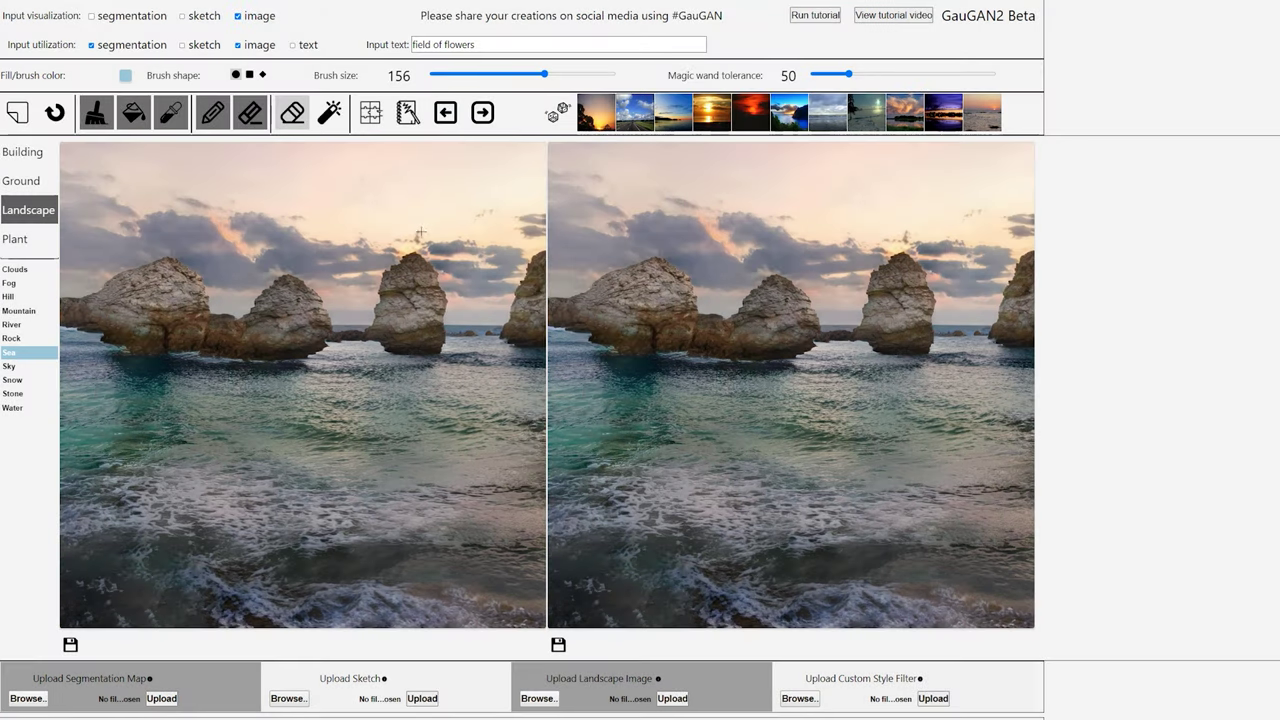
click(483, 113)
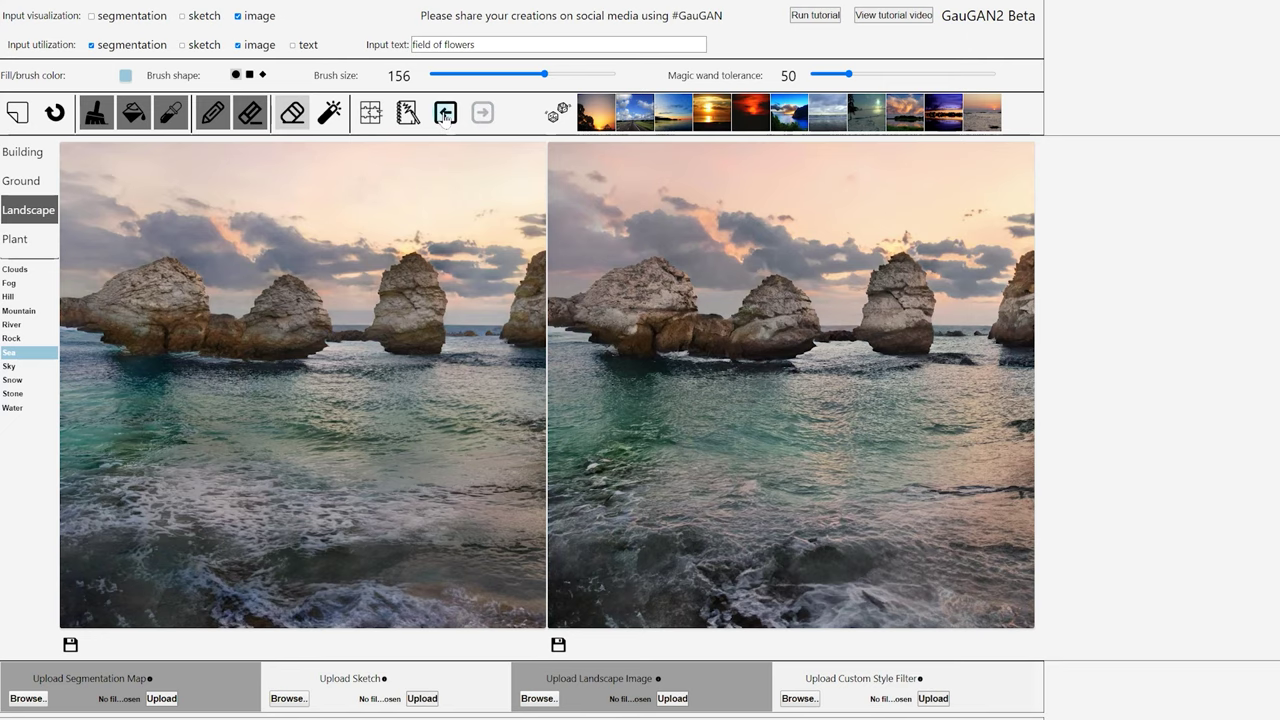
click(445, 113)
click(445, 113)
click(445, 113)
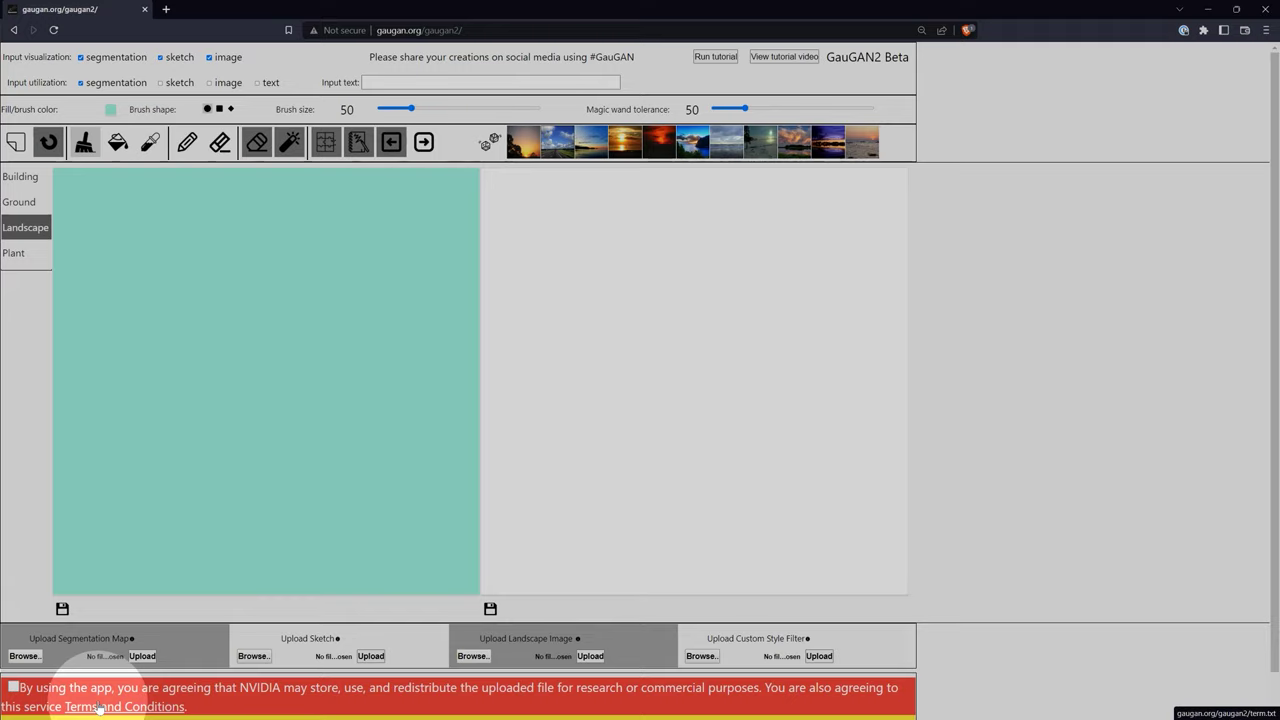
- Open the Terms and Conditions about uploaded files from the red notice bar
click(99, 706)
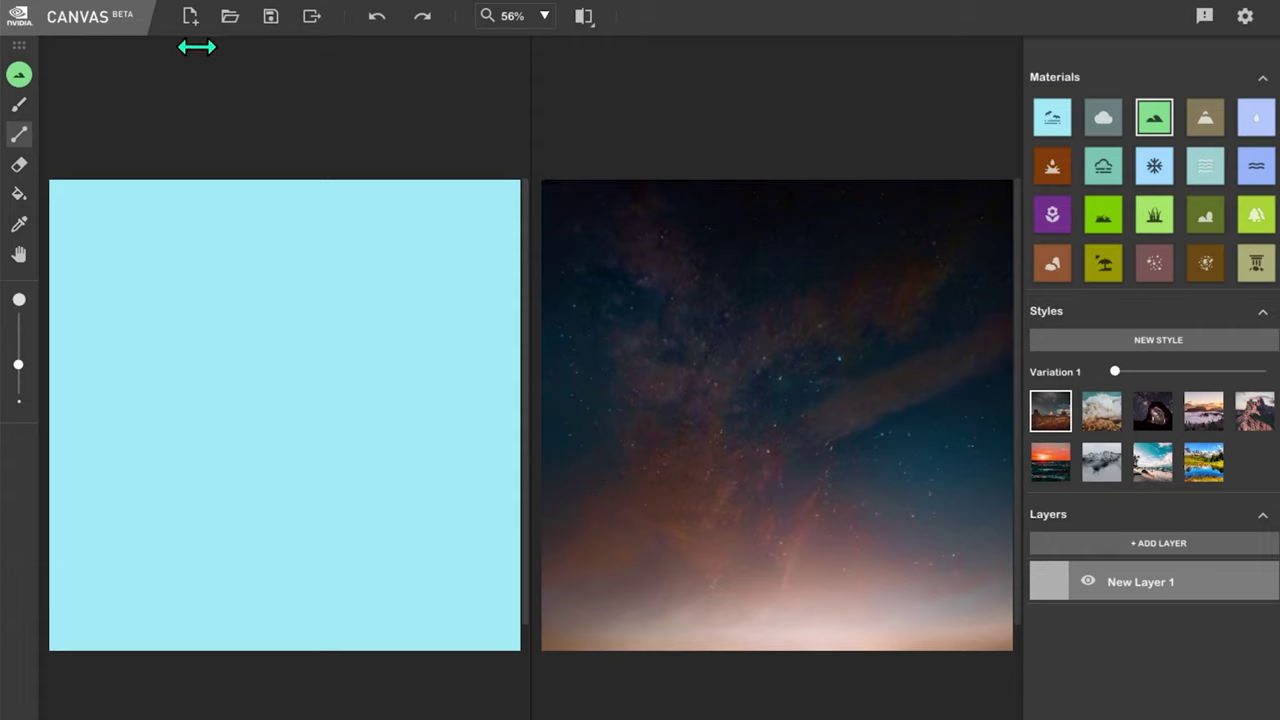
- Brush cloud shapes and zigzag Cloud strokes across the sketch
click(19, 104)
click(1103, 117)
mouse_move(271, 340)
mouse_down()
mouse_move(287, 403)
mouse_move(293, 352)
mouse_move(430, 420)
mouse_up()
drag(150, 450, 304, 426)
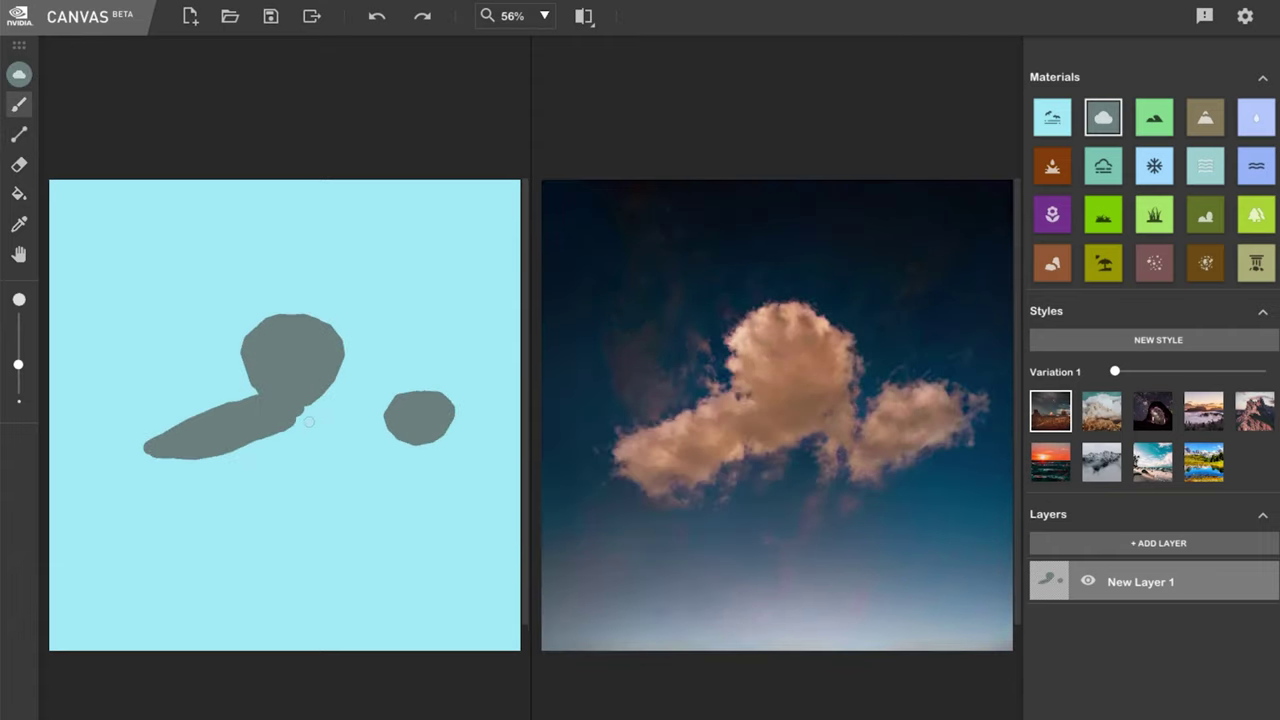
mouse_move(169, 360)
mouse_down()
mouse_move(152, 334)
mouse_move(352, 305)
mouse_move(415, 355)
mouse_move(377, 412)
mouse_move(260, 502)
mouse_up()
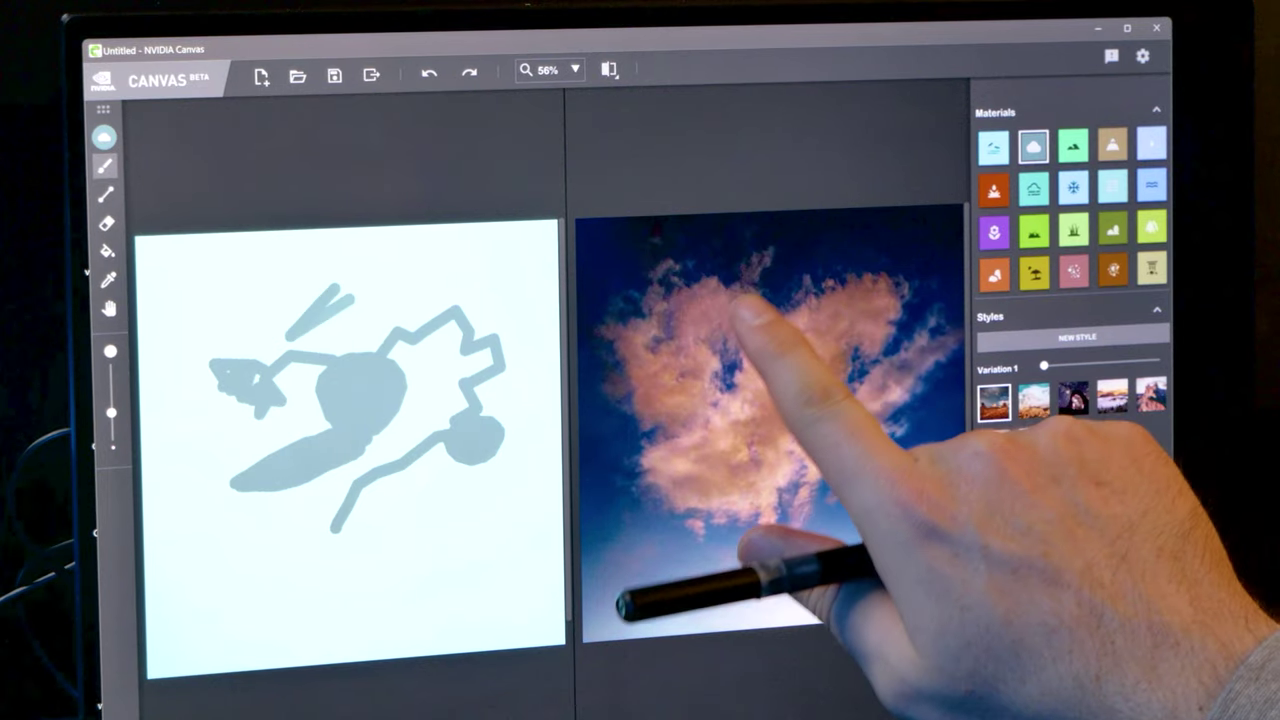
mouse_move(240, 480)
mouse_down()
mouse_move(205, 580)
mouse_move(520, 445)
mouse_move(395, 605)
mouse_up()
mouse_move(520, 540)
mouse_down()
mouse_move(479, 607)
mouse_move(547, 584)
mouse_move(555, 625)
mouse_up()
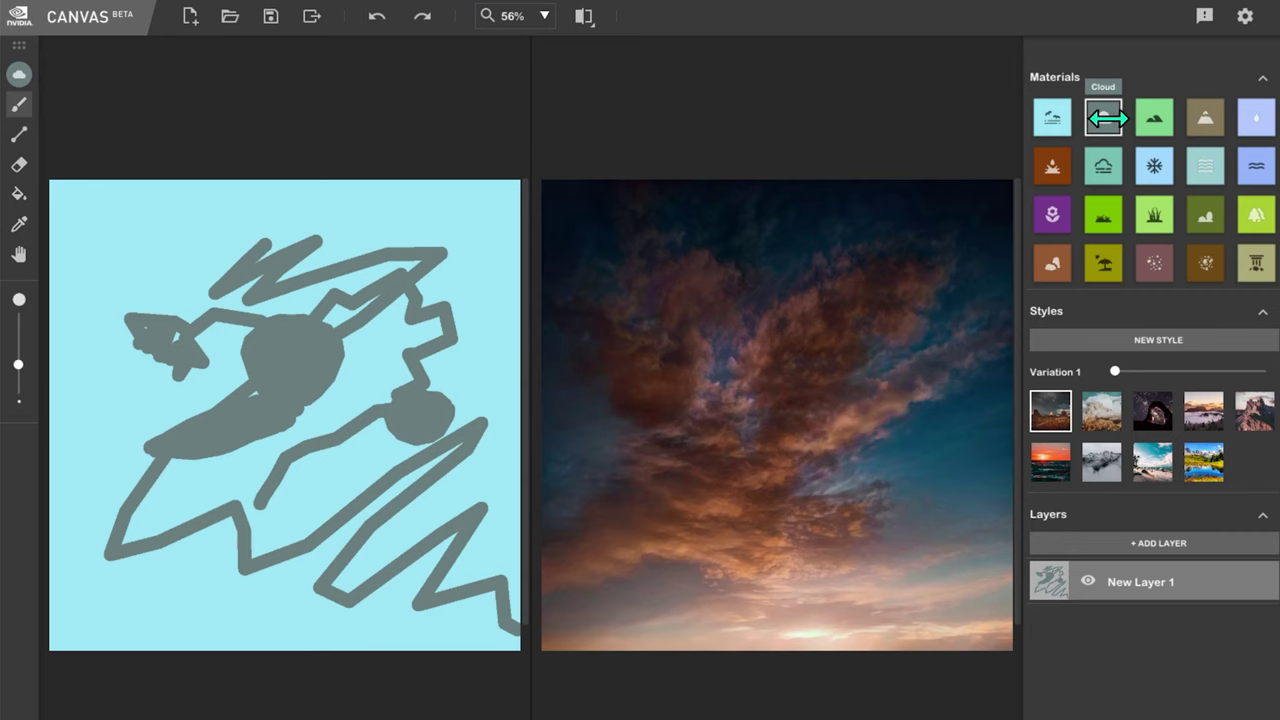
- Scribble Mountain and Rock strokes over the lower canvas, adding a second central peak
click(1205, 117)
mouse_move(52, 522)
mouse_down()
mouse_move(430, 505)
mouse_move(520, 520)
mouse_up()
mouse_move(148, 505)
mouse_down()
mouse_move(355, 546)
mouse_move(466, 603)
mouse_up()
click(1052, 263)
drag(58, 608, 425, 612)
mouse_move(512, 614)
mouse_down()
mouse_move(97, 646)
mouse_move(459, 571)
mouse_move(60, 565)
mouse_move(293, 516)
mouse_up()
mouse_move(827, 500)
mouse_down()
mouse_move(905, 535)
mouse_move(765, 505)
mouse_move(795, 530)
mouse_up()
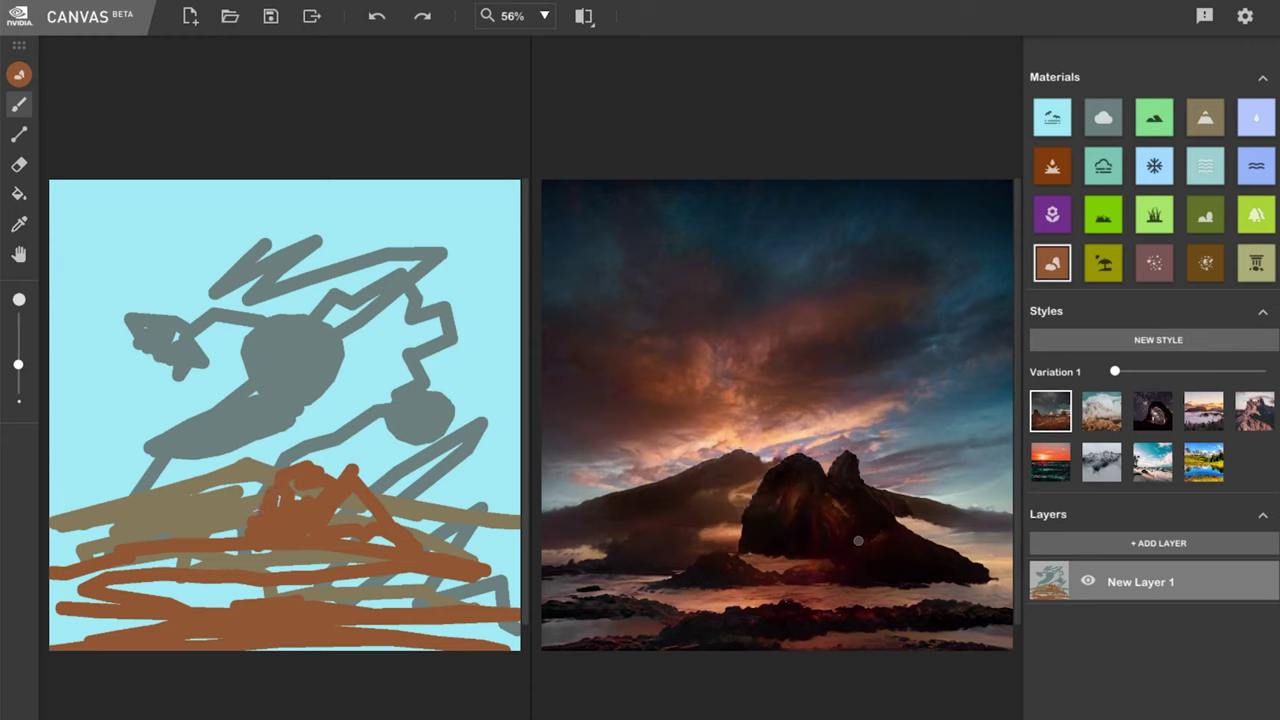
- Settle on Image View, check the zoom choices, and open the settings' About information
click(584, 16)
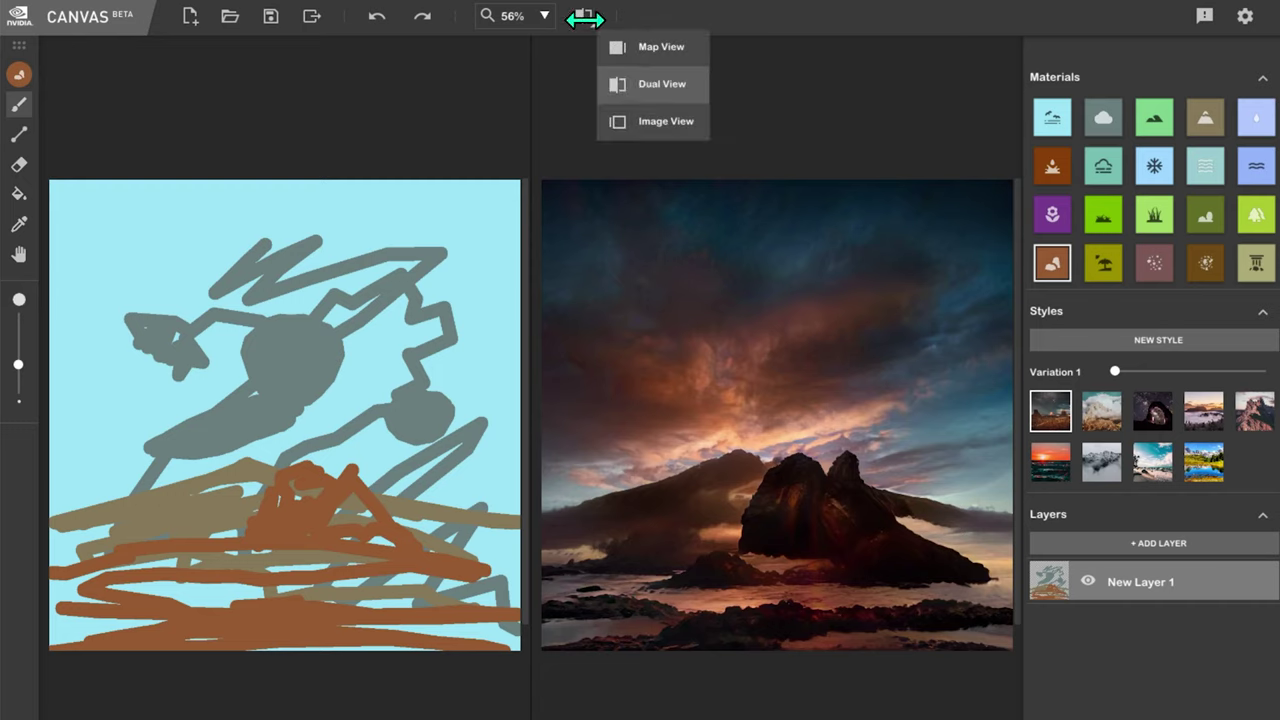
click(632, 121)
click(585, 16)
click(634, 48)
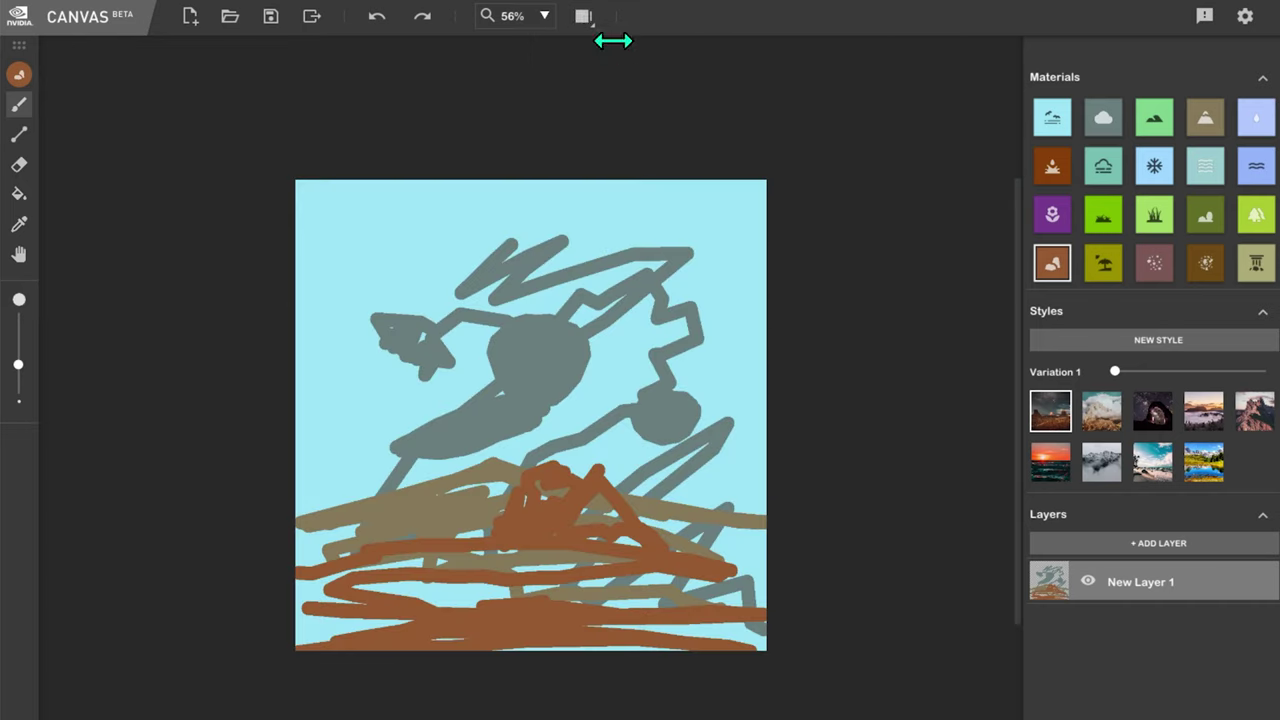
click(588, 20)
click(634, 128)
click(544, 16)
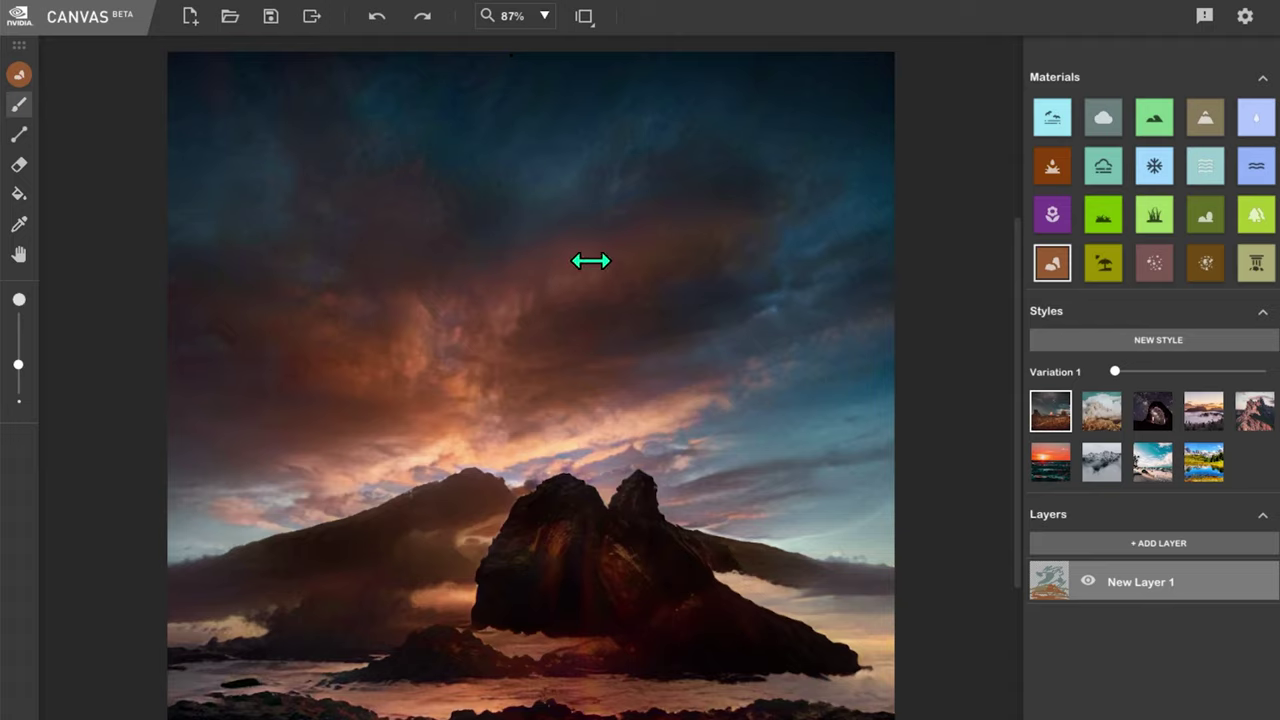
click(1245, 16)
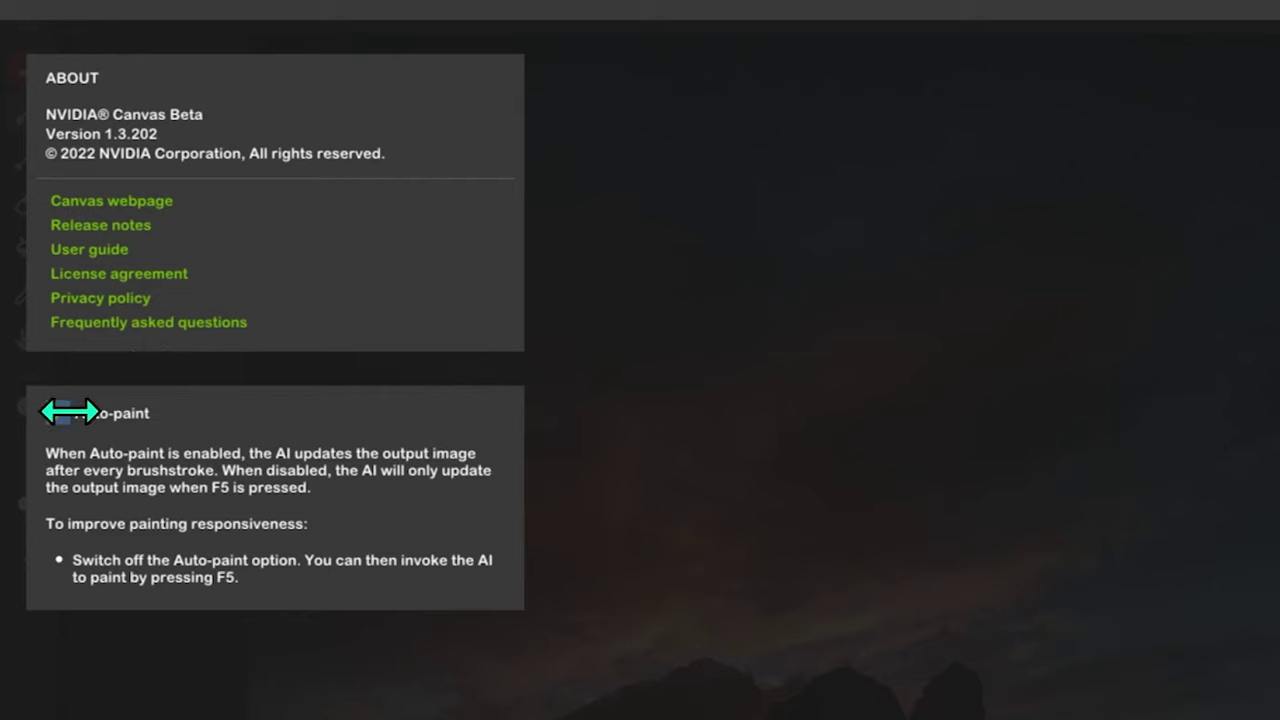
- Close the settings and switch to Dual View with the map beside the image
click(820, 535)
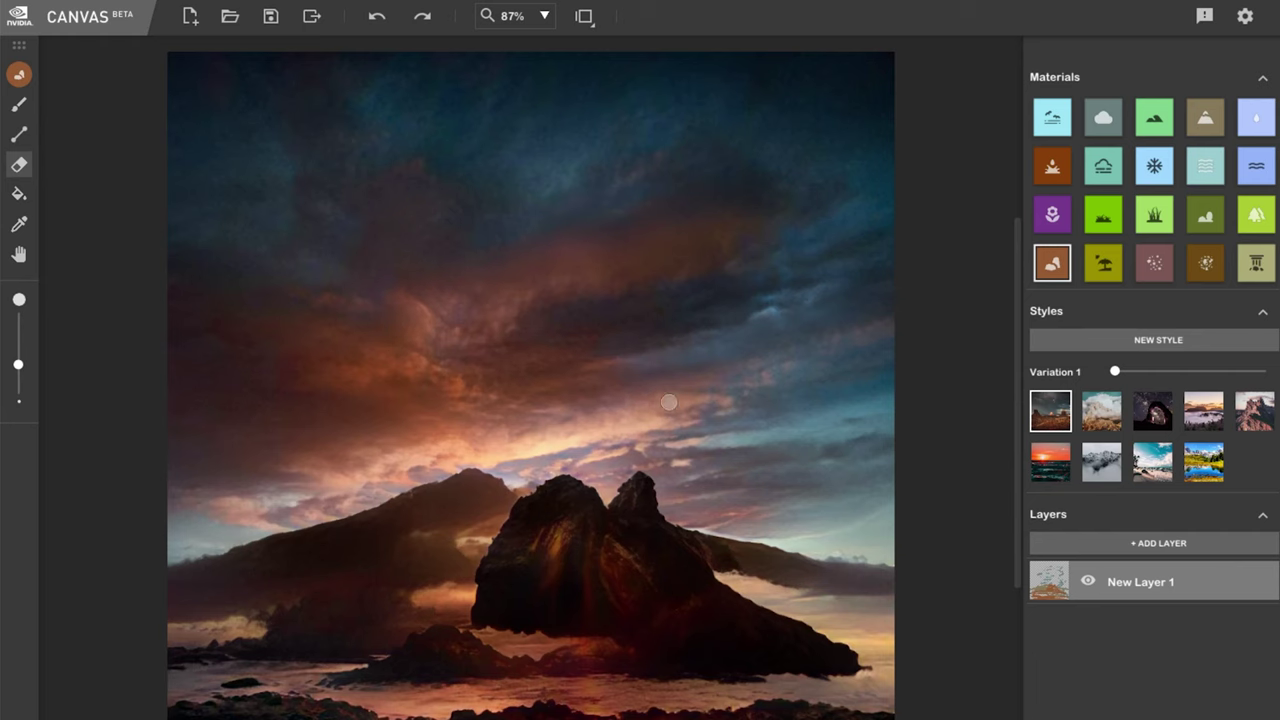
click(584, 16)
click(630, 84)
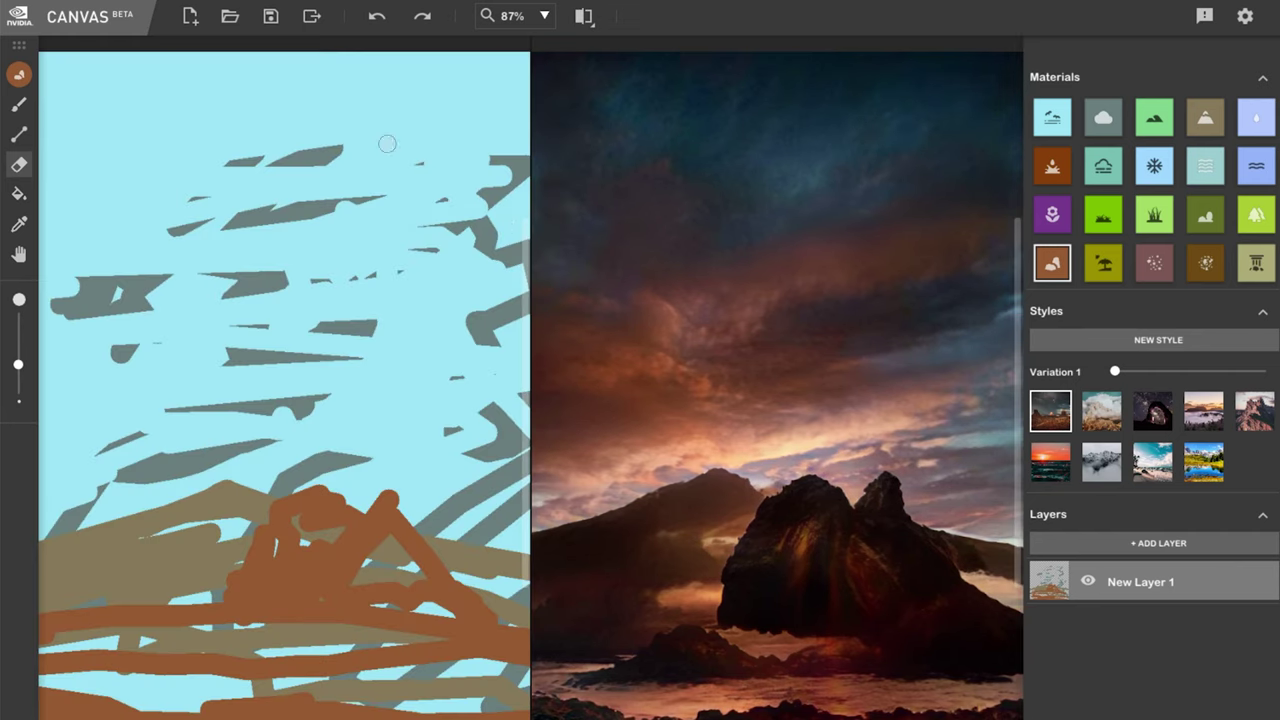
- Erase grey cloud strokes from the sky and lower map, then undo those erasures
drag(18, 364, 18, 318)
mouse_move(70, 295)
mouse_down()
mouse_move(100, 283)
mouse_move(174, 206)
mouse_move(491, 246)
mouse_move(472, 488)
mouse_move(463, 363)
mouse_move(143, 323)
mouse_move(311, 463)
mouse_move(58, 516)
mouse_move(217, 437)
mouse_up()
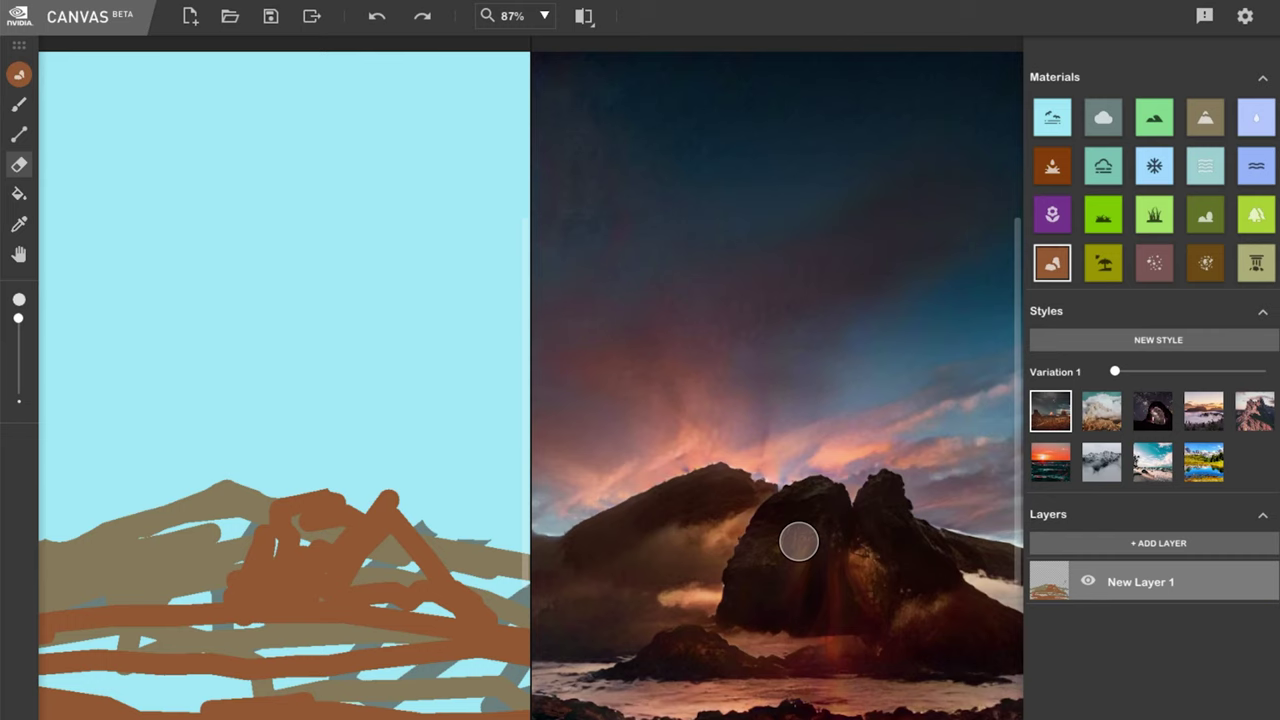
mouse_move(798, 544)
mouse_down()
mouse_move(745, 584)
mouse_move(736, 569)
mouse_move(809, 509)
mouse_move(840, 503)
mouse_move(825, 605)
mouse_move(866, 615)
mouse_move(788, 610)
mouse_move(854, 648)
mouse_move(729, 654)
mouse_up()
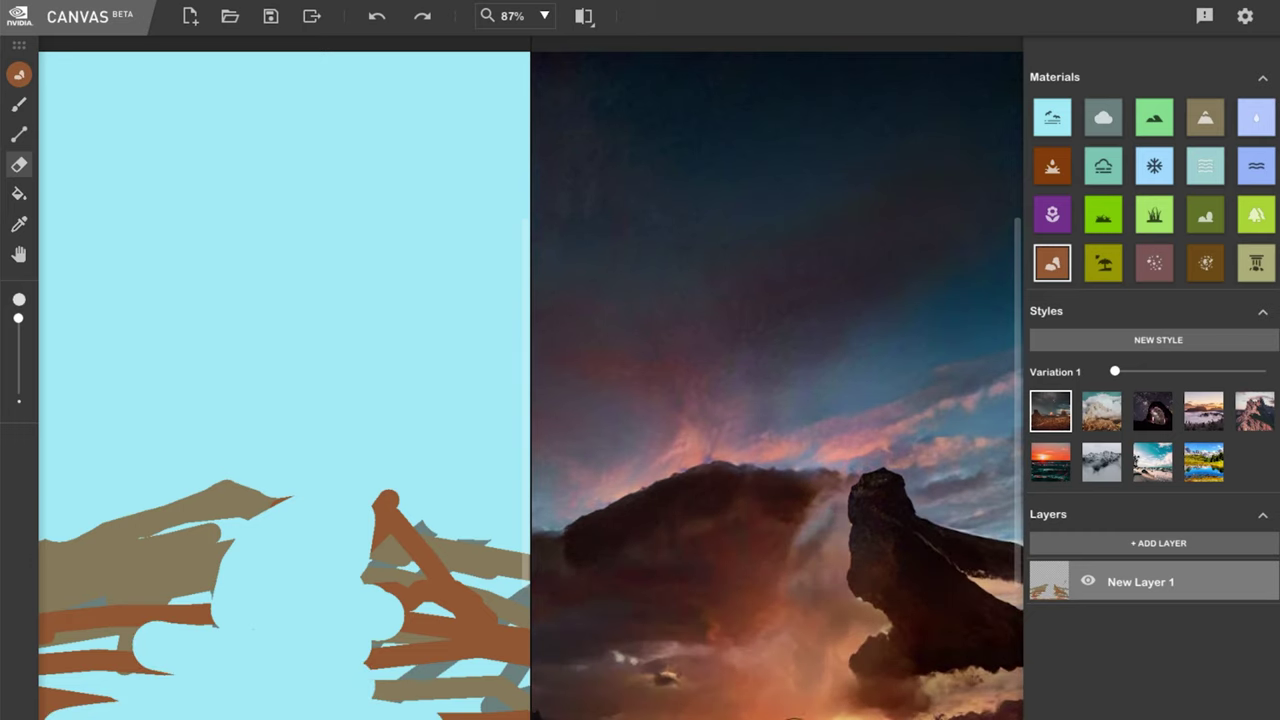
mouse_move(900, 654)
mouse_down()
mouse_move(873, 516)
mouse_move(930, 572)
mouse_move(943, 697)
mouse_move(787, 513)
mouse_move(604, 517)
mouse_move(396, 582)
mouse_move(213, 544)
mouse_move(65, 648)
mouse_move(342, 705)
mouse_up()
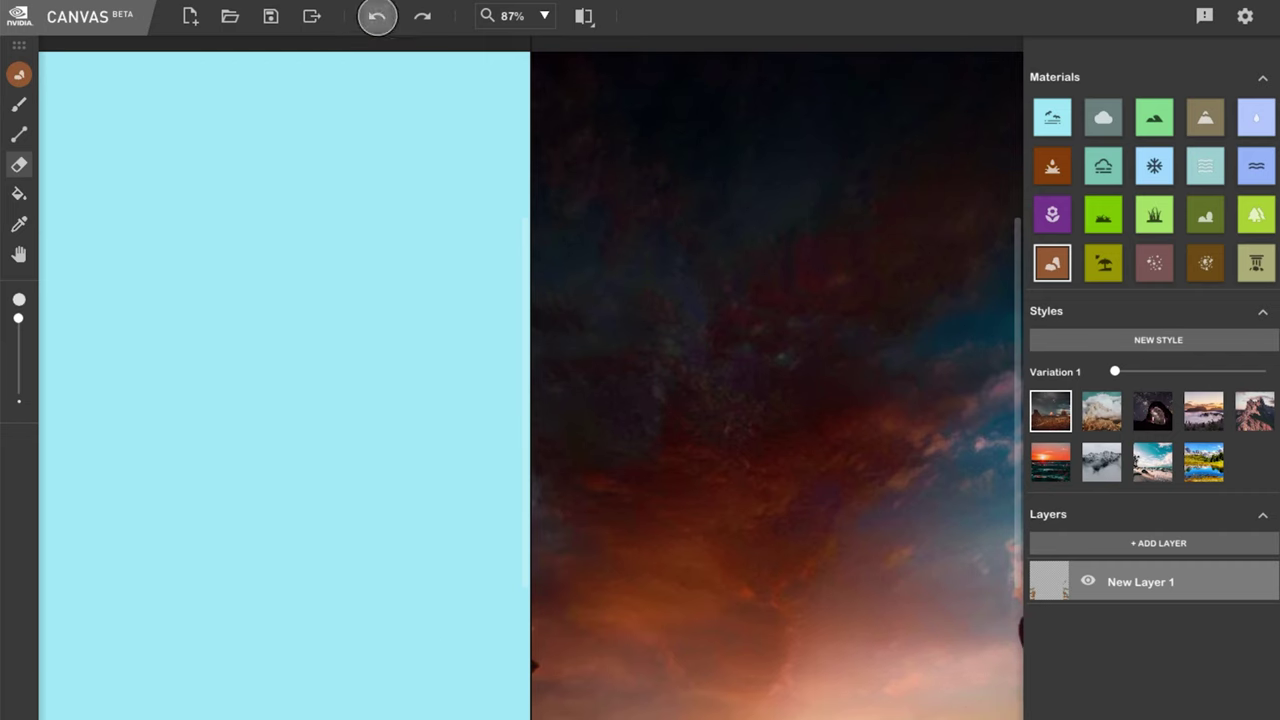
click(377, 15)
click(377, 15)
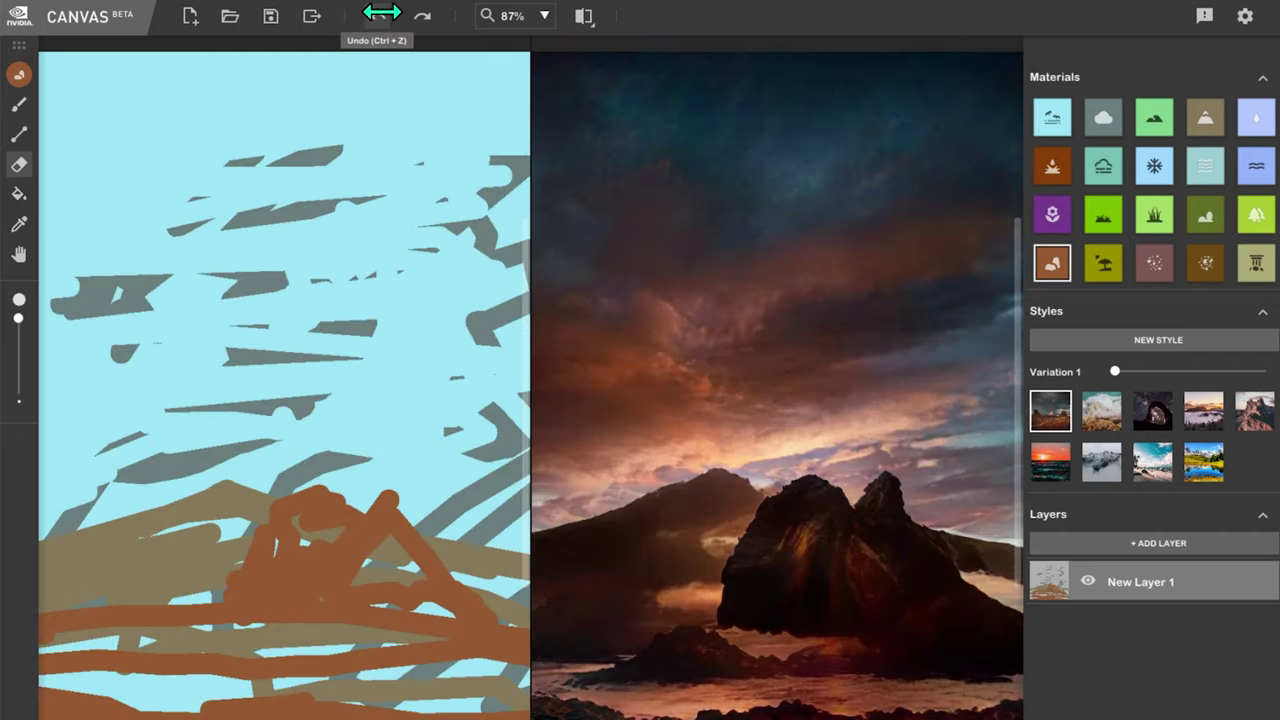
click(377, 15)
click(377, 15)
click(377, 15)
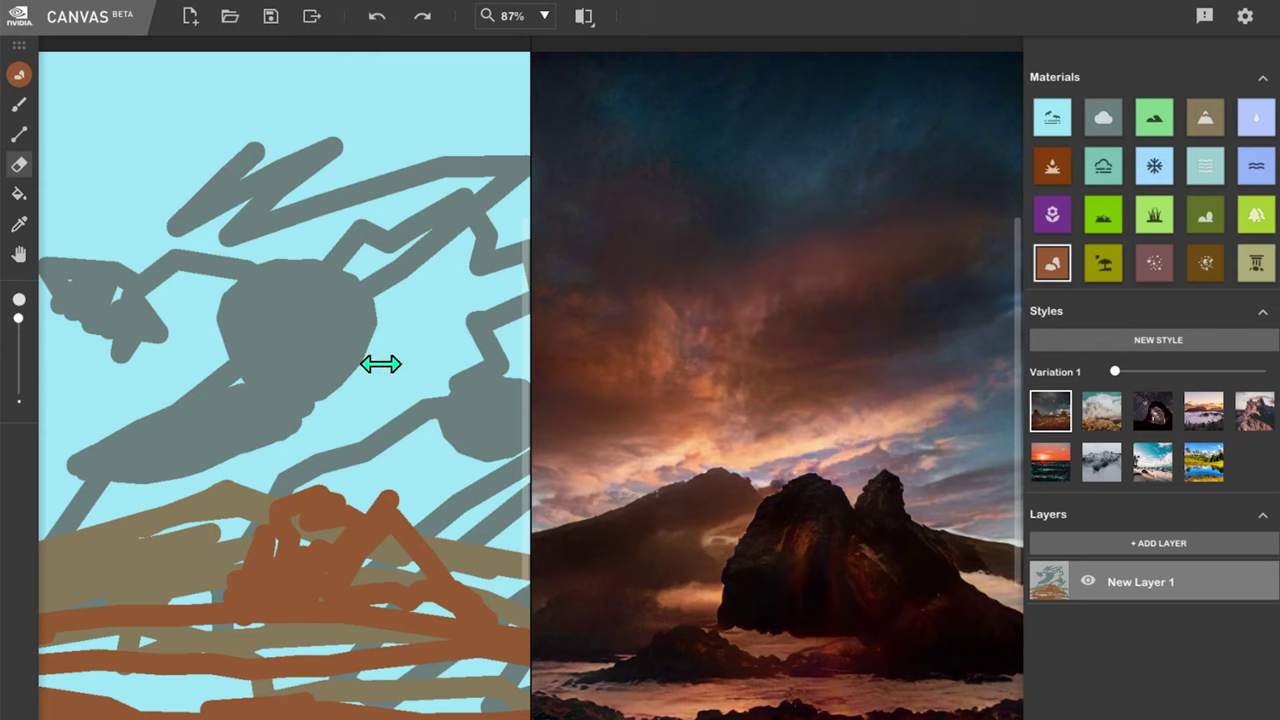
- Undo and restore the grey cloud strokes, then start a new image with Ctrl+N
click(386, 18)
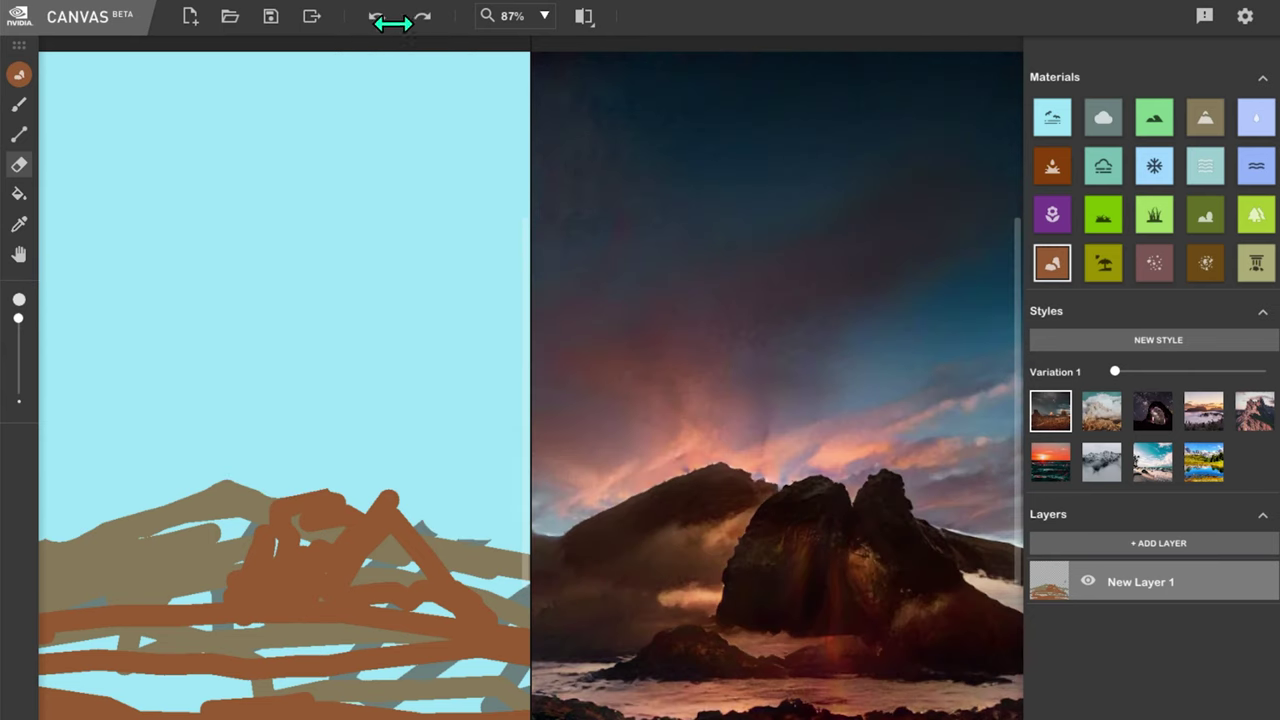
click(386, 18)
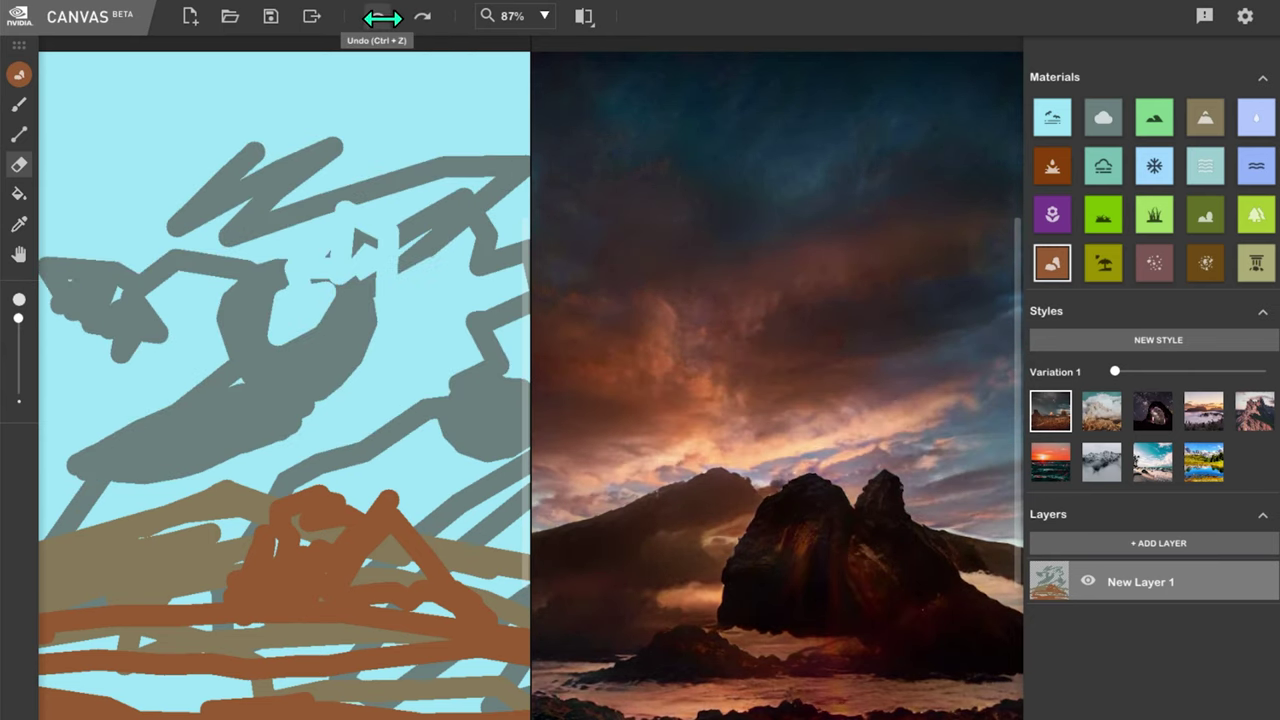
key(ctrl+n)
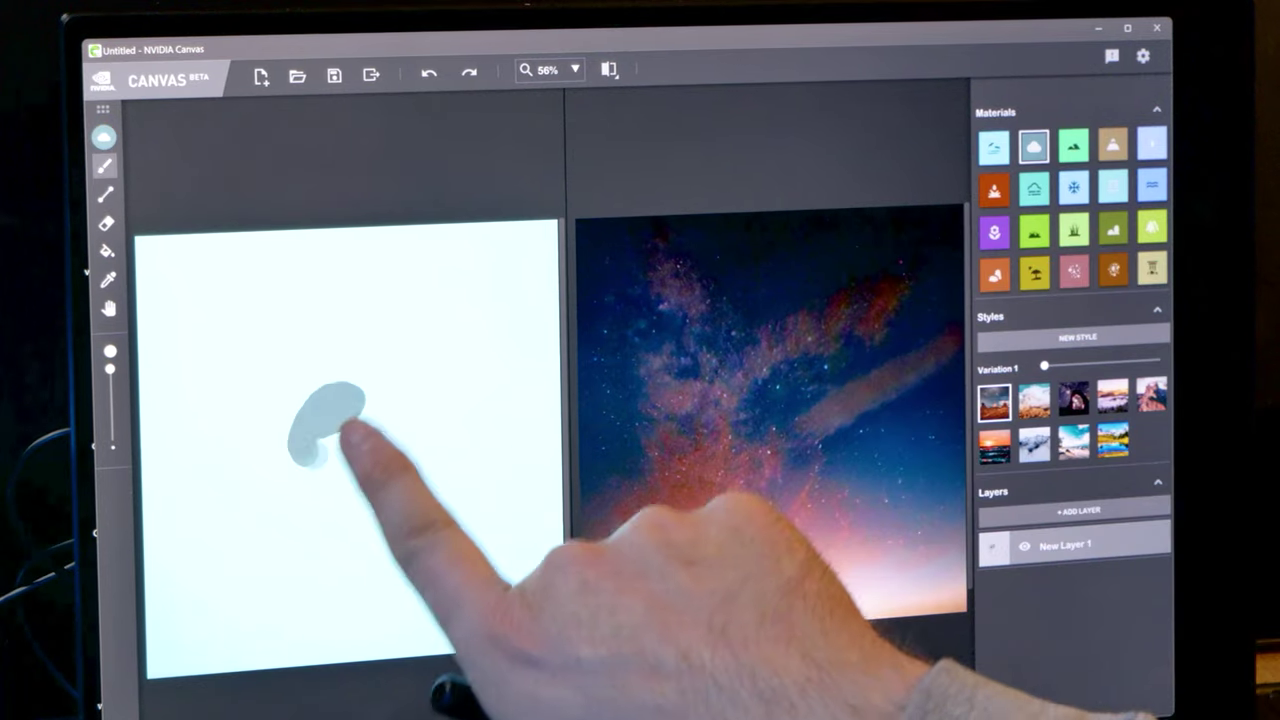
- Paint cloud strokes across the sky and draw a straight green Grass ground line
mouse_move(366, 443)
mouse_down()
mouse_move(362, 466)
mouse_move(170, 485)
mouse_up()
drag(175, 305, 500, 262)
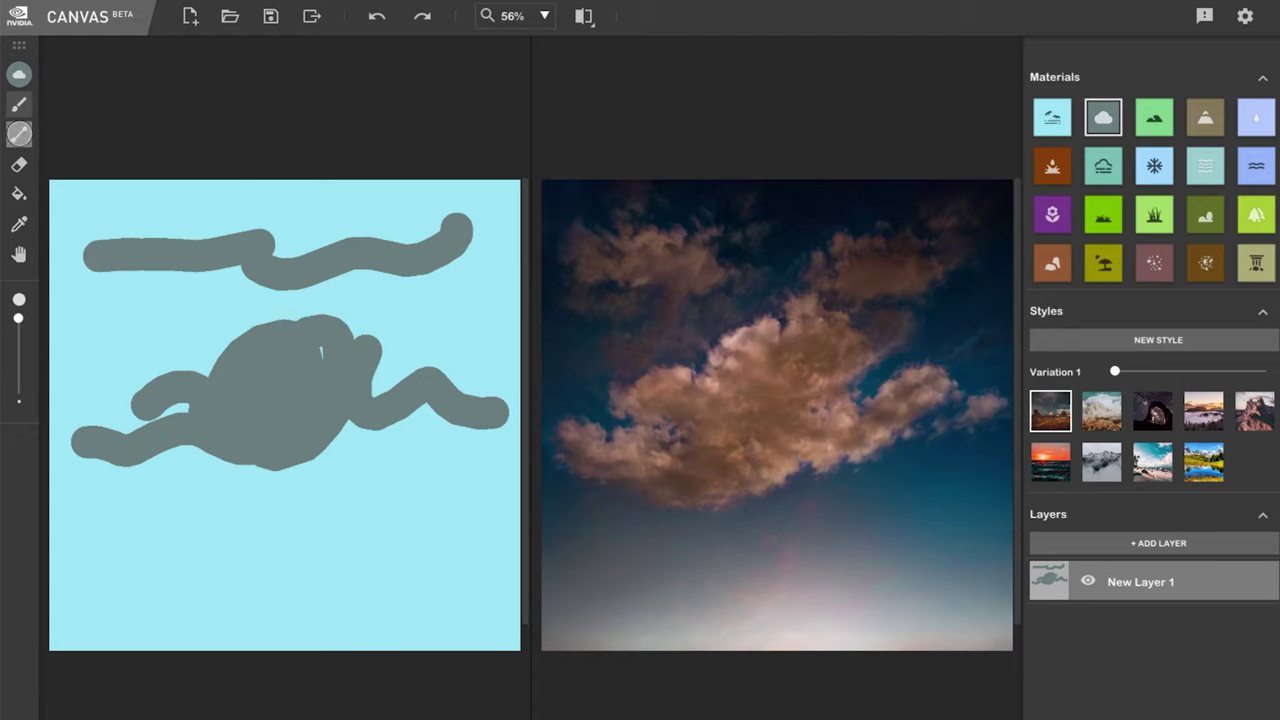
click(19, 133)
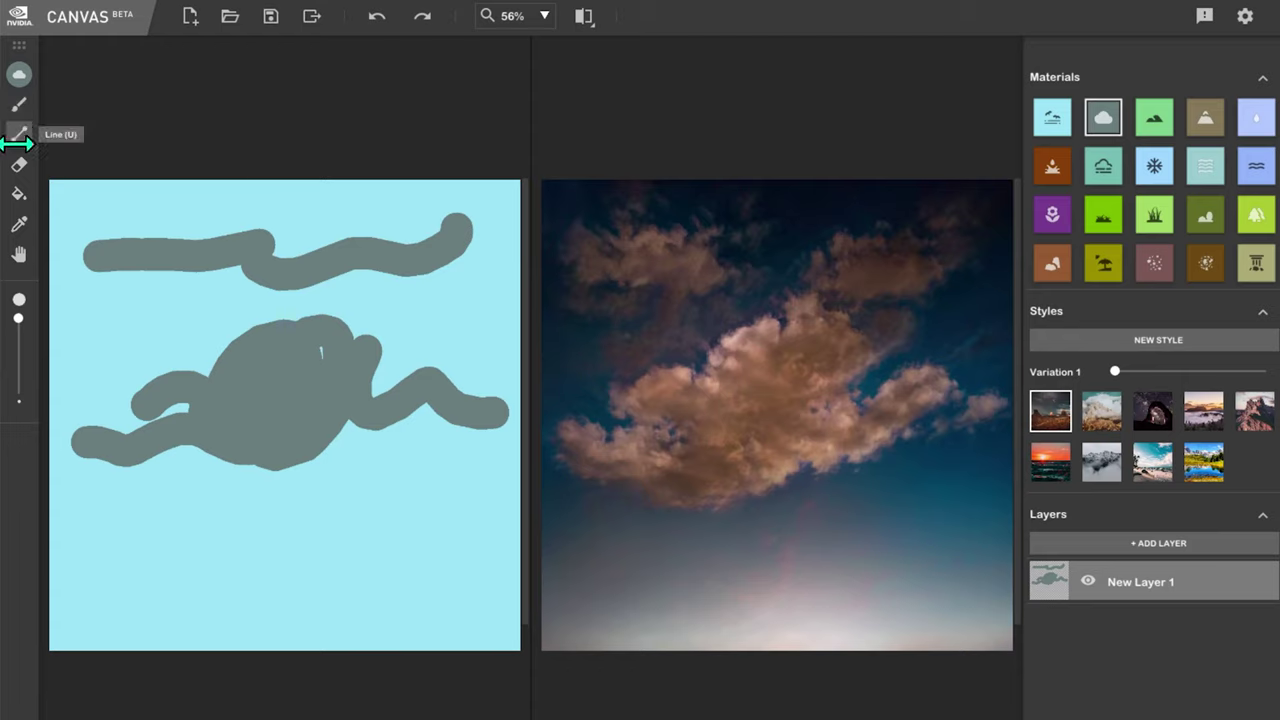
click(1155, 117)
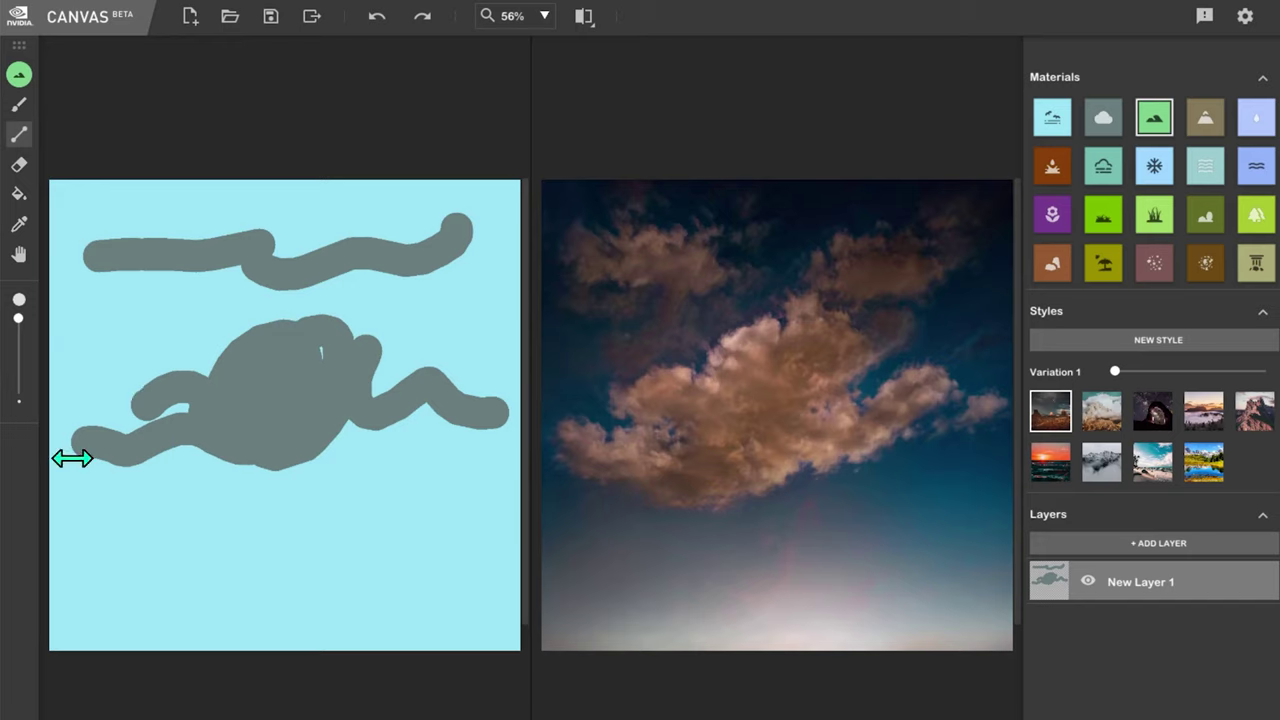
drag(40, 471, 534, 474)
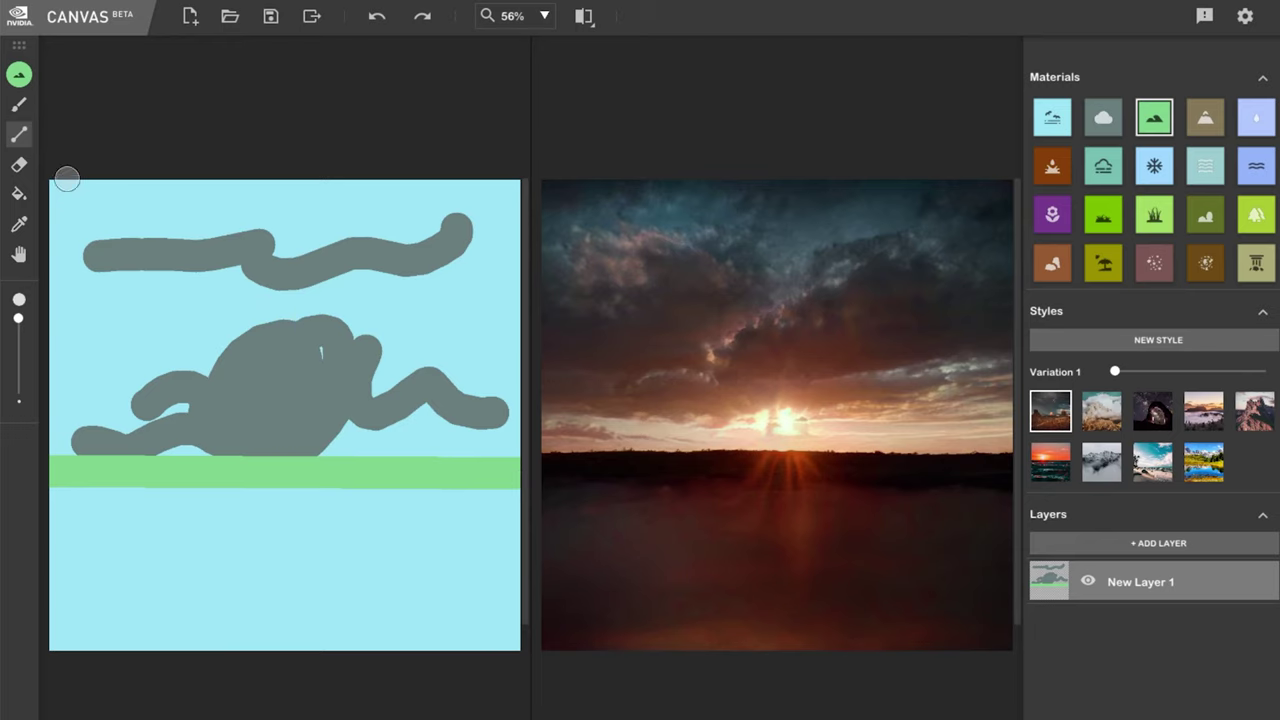
- Fill the area below the line with grass and add a separate land layer
click(18, 193)
click(215, 542)
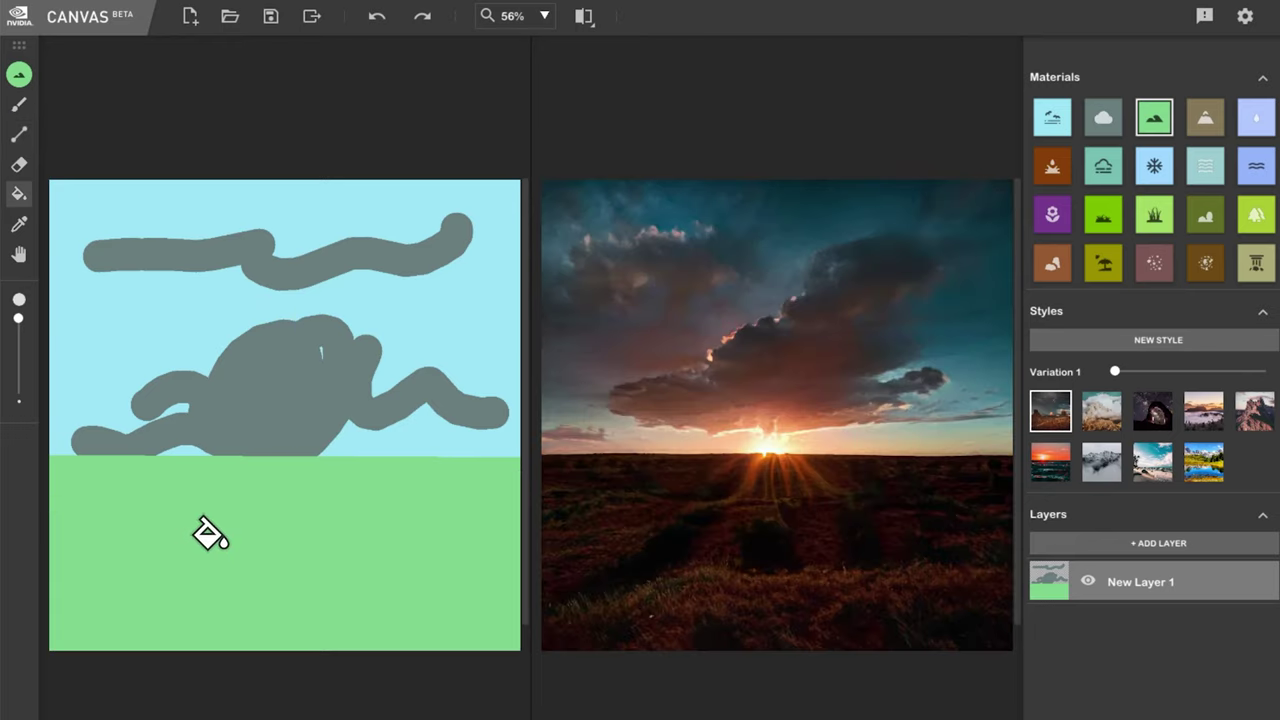
click(1128, 545)
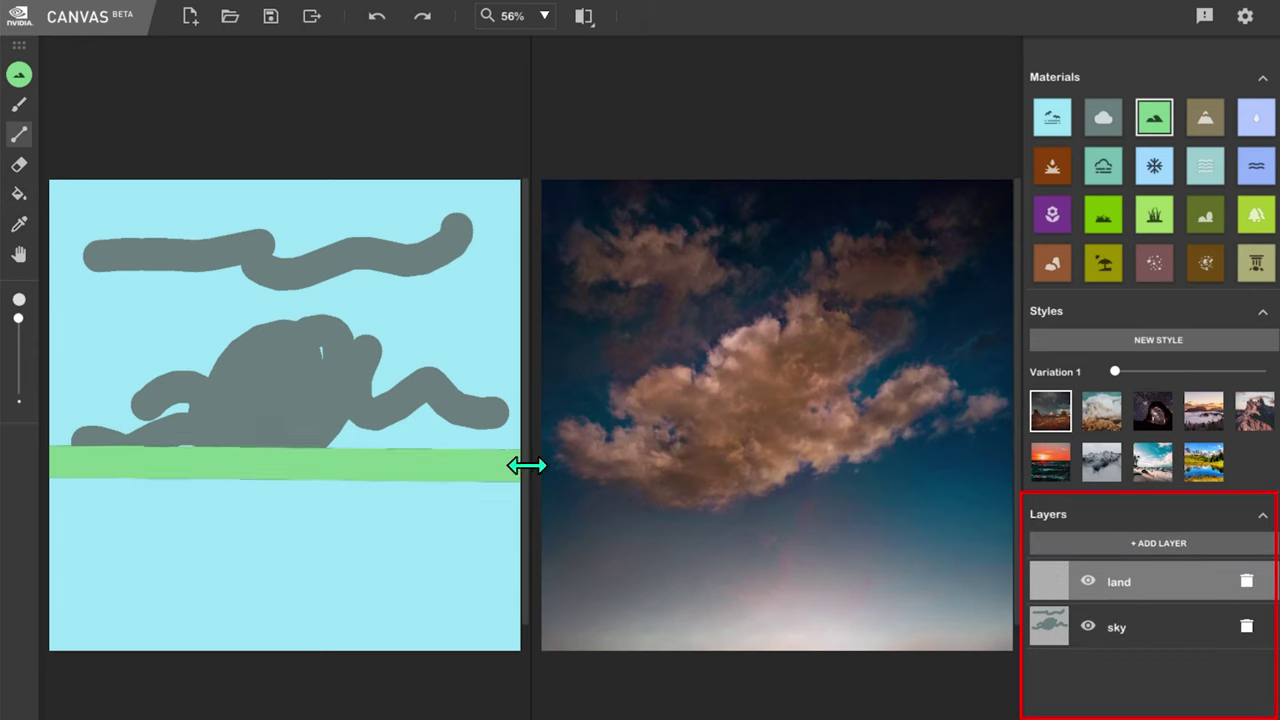
- Add a stones layer and paint the left rock pillar with Stone
click(380, 514)
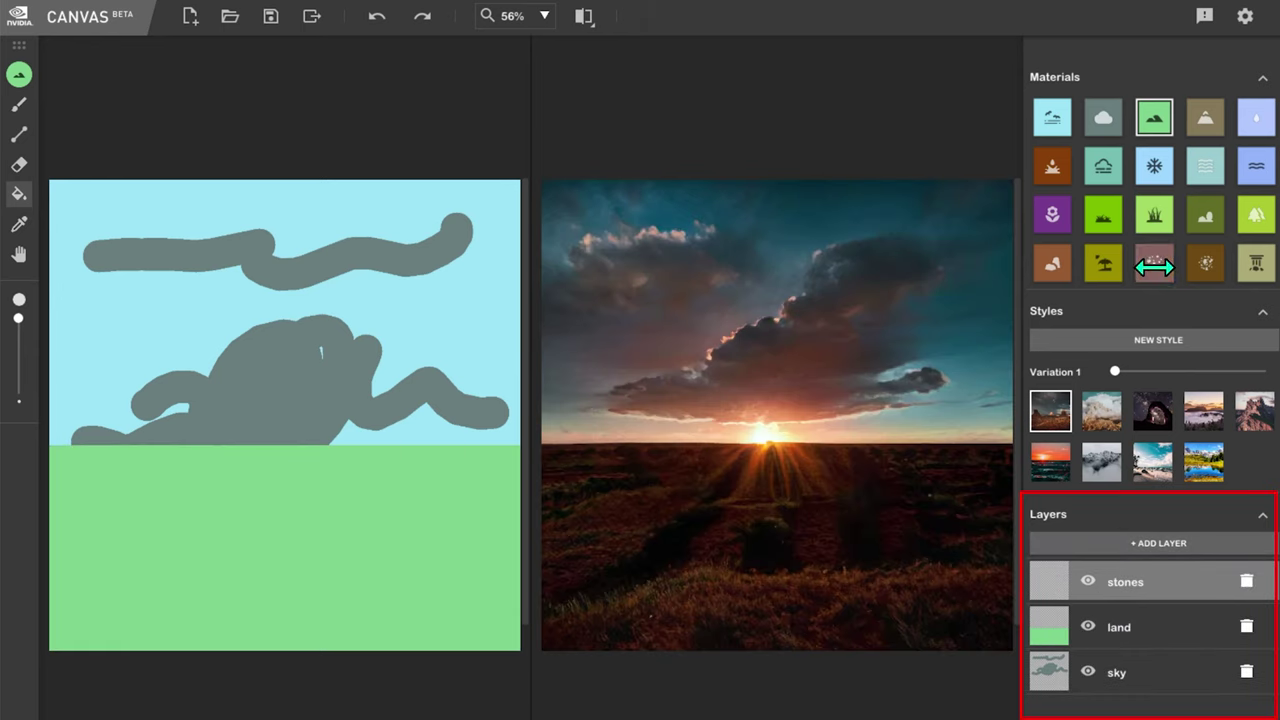
click(1052, 263)
drag(645, 580, 628, 306)
- In Image View, paint the capped right pillar and water along the bottom between them
click(584, 16)
click(655, 123)
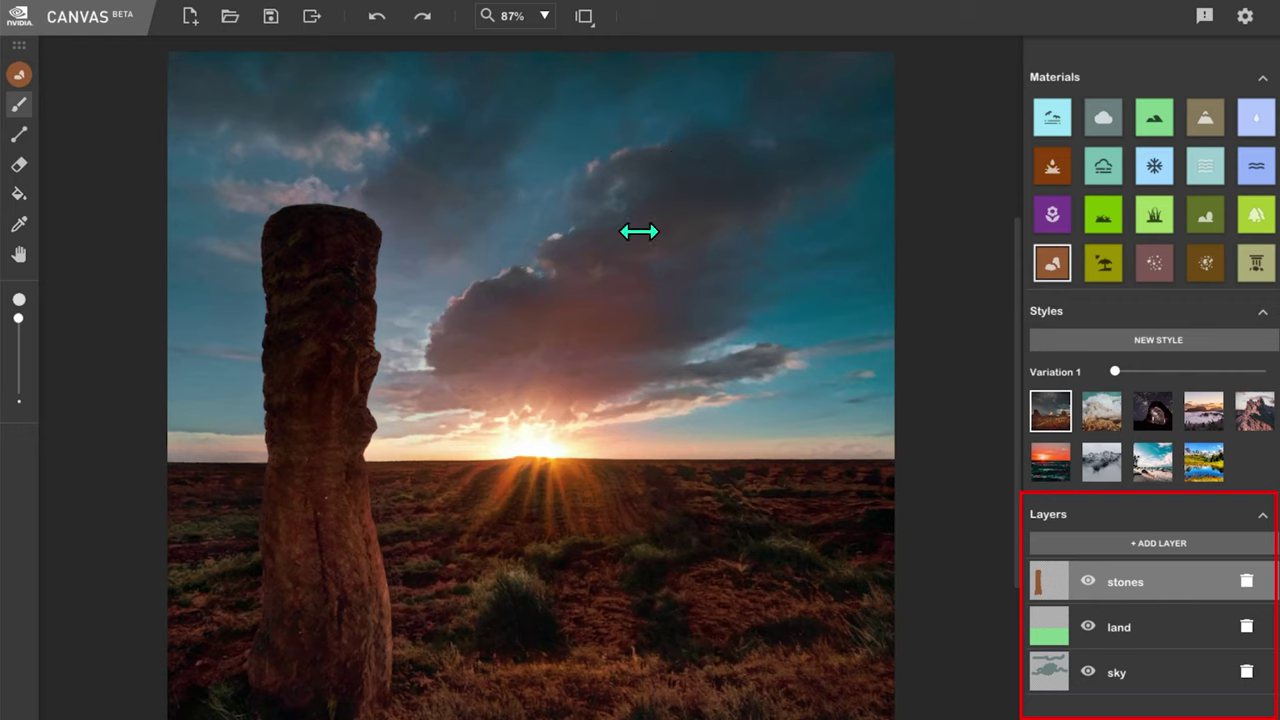
drag(689, 217, 766, 603)
drag(676, 184, 860, 190)
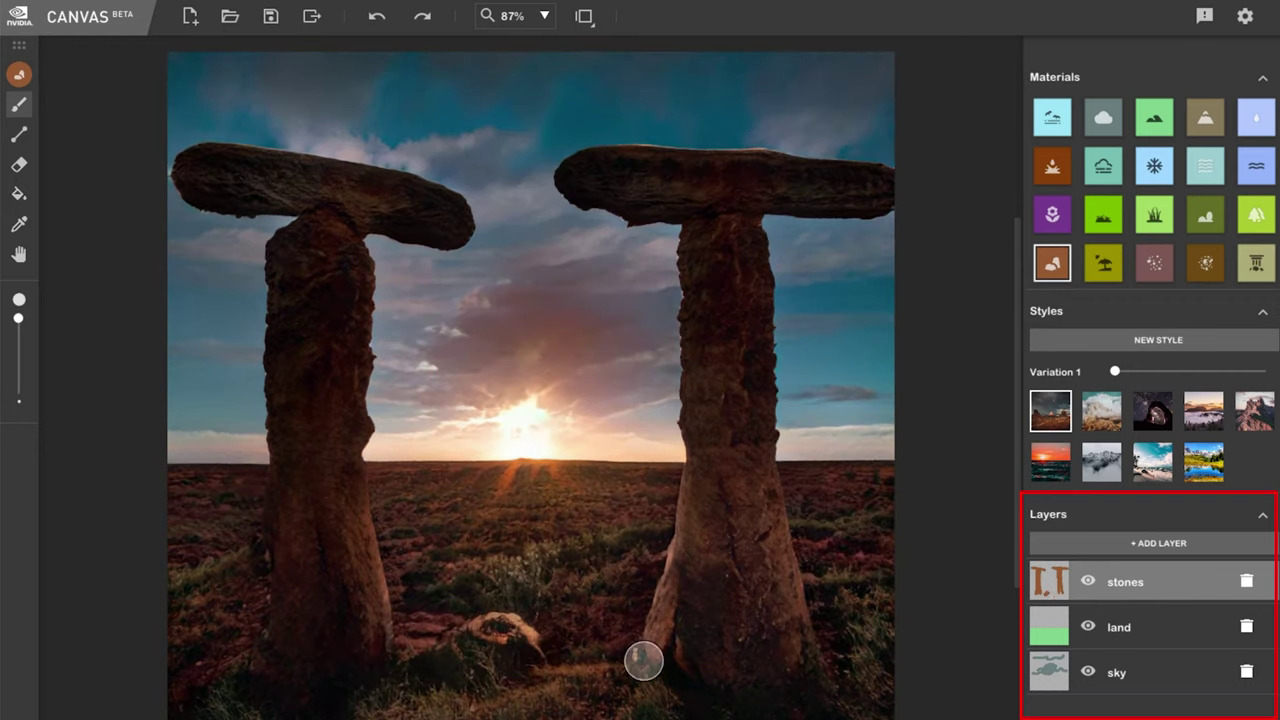
click(1256, 166)
drag(482, 716, 556, 716)
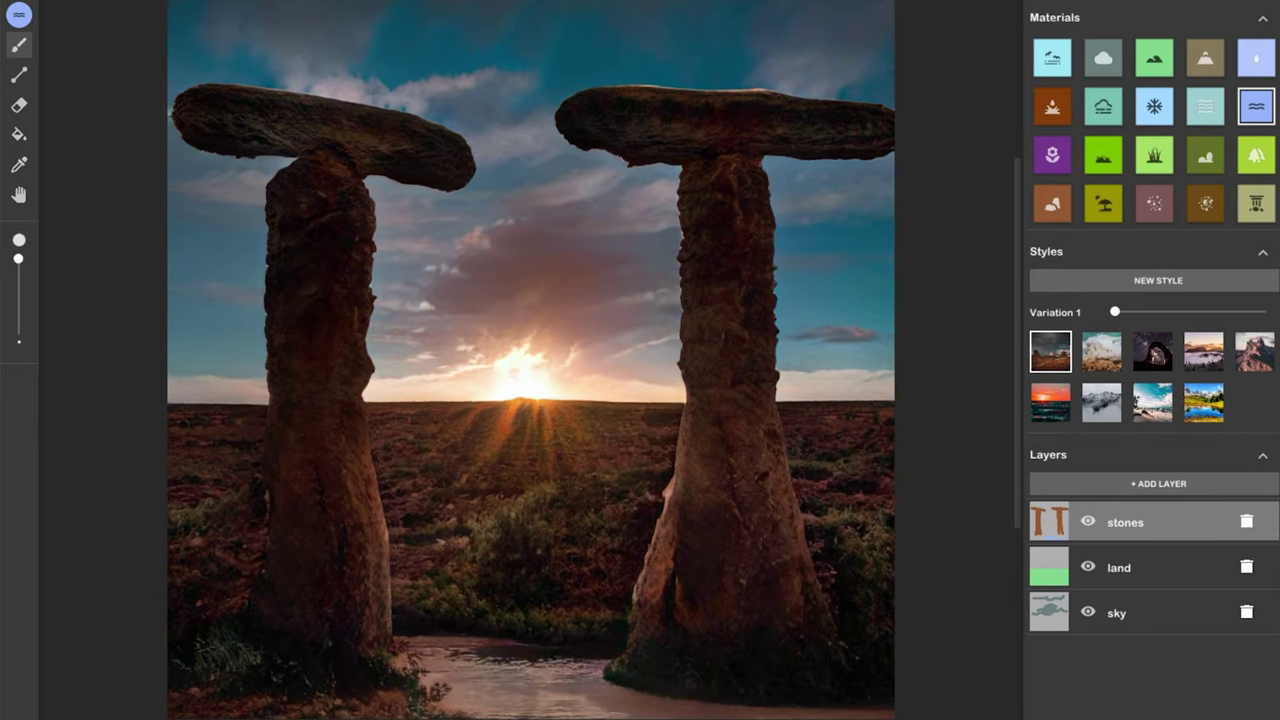
key(ctrl+s)
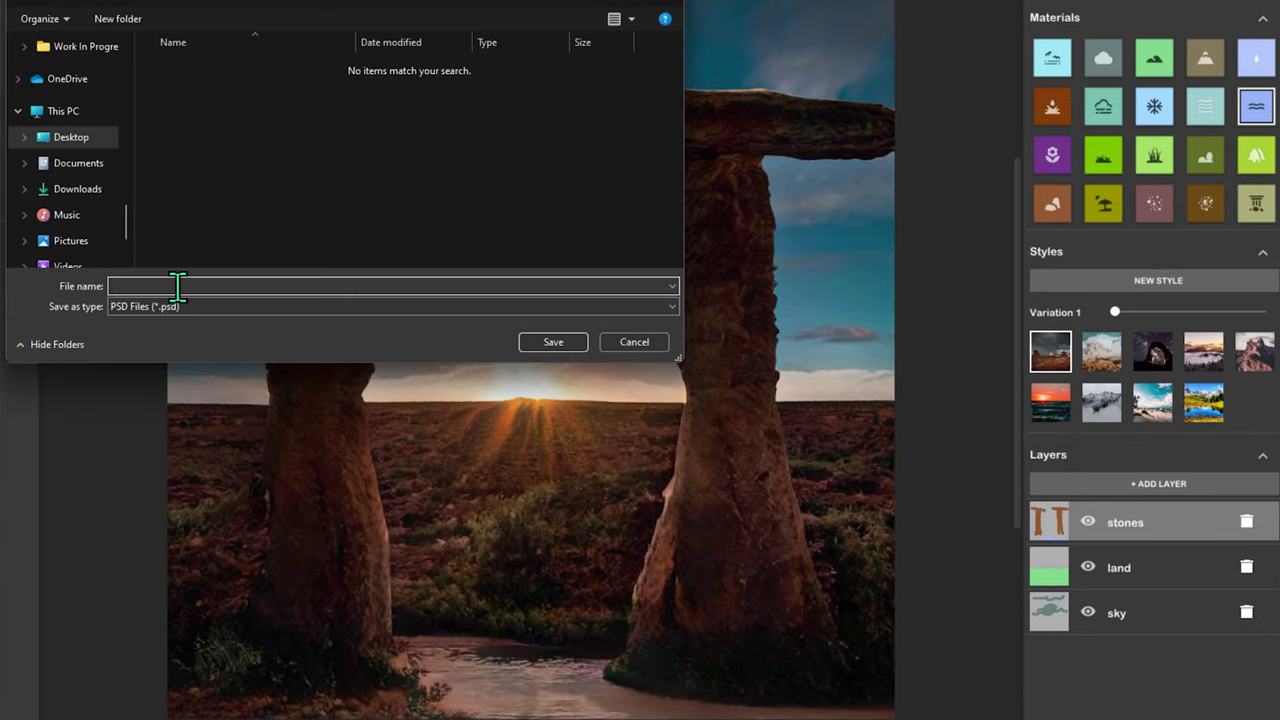
text(monoli)
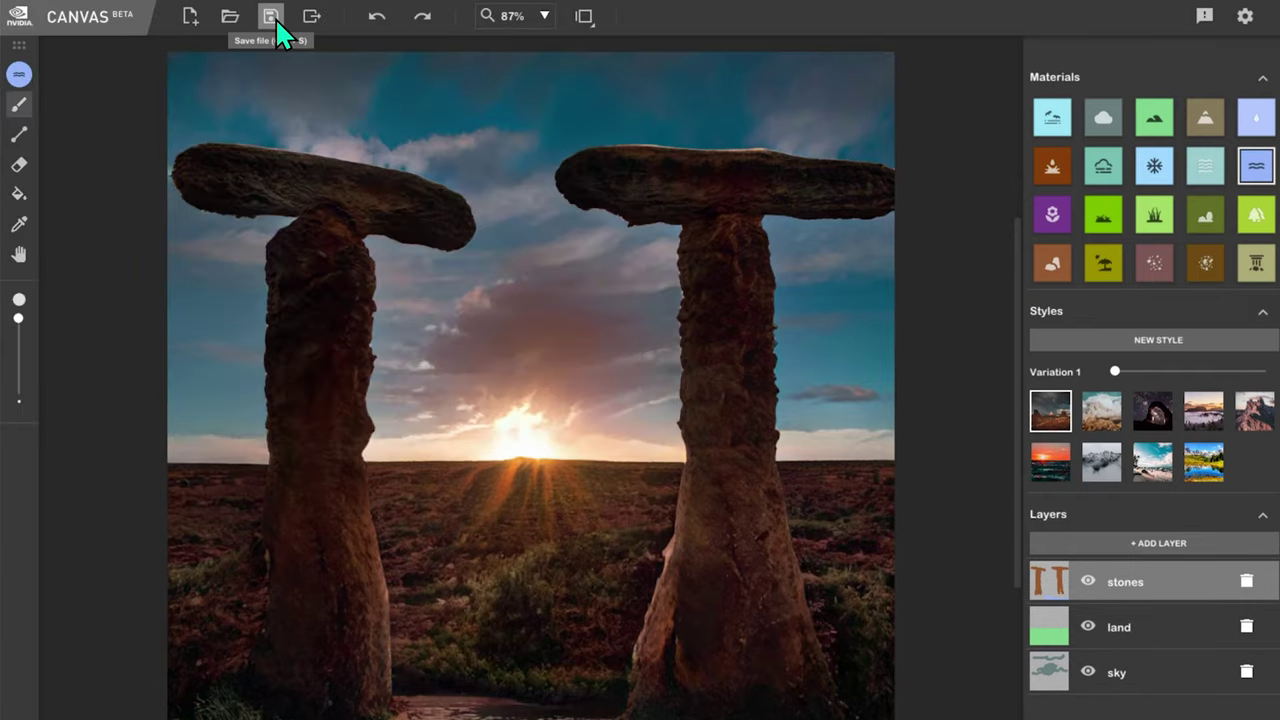
click(272, 18)
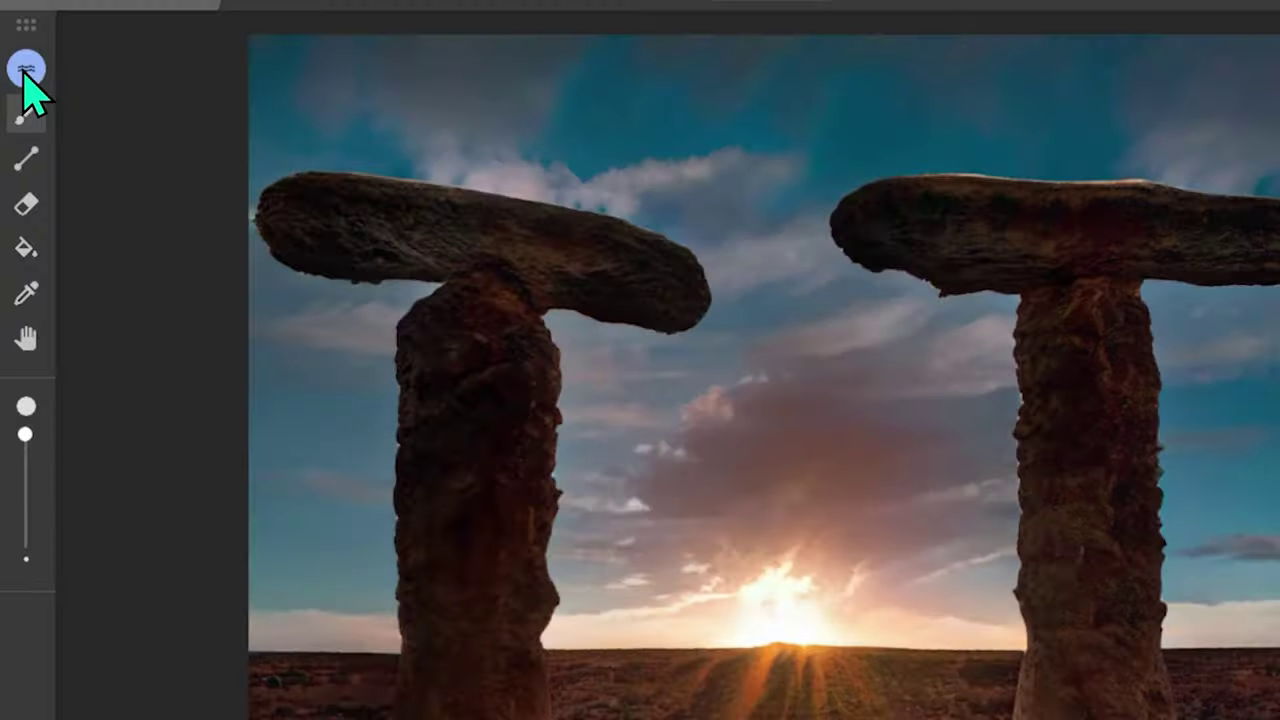
click(24, 76)
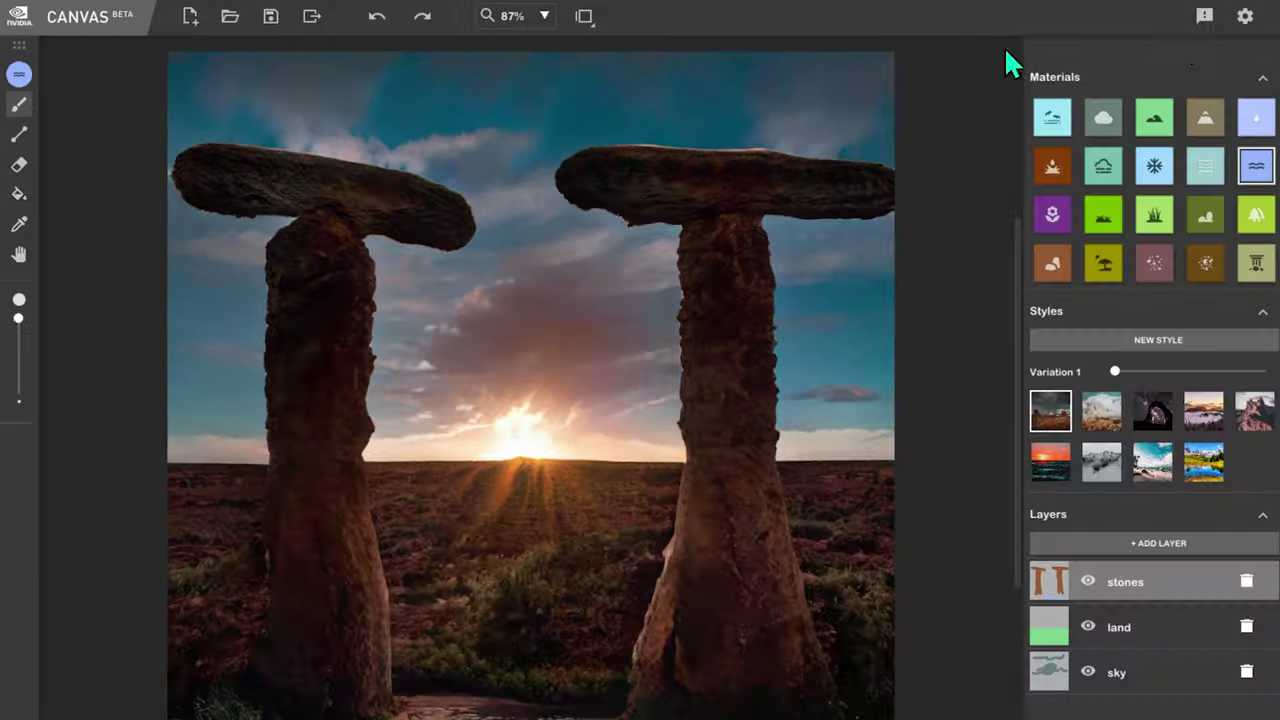
- Open Settings and follow the User guide link to the keyboard shortcuts page
click(1245, 18)
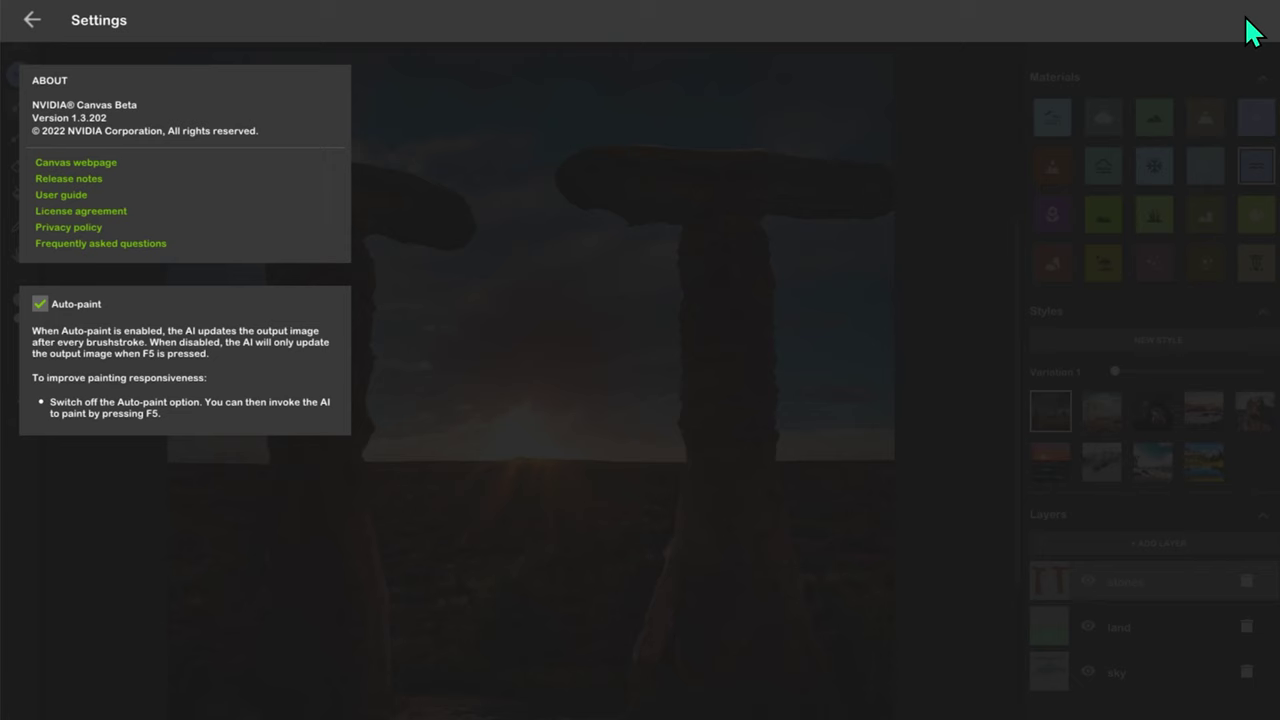
click(68, 197)
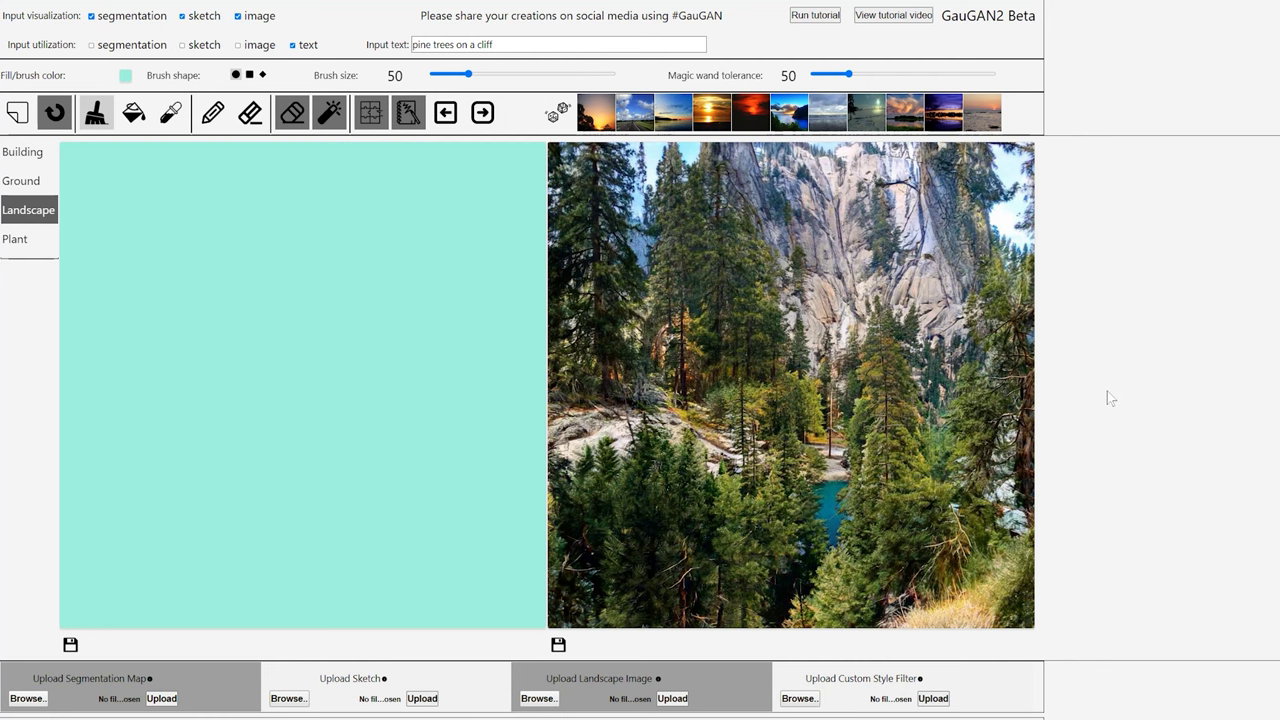
- Render five variations of the pine-trees-on-a-cliff landscape
click(555, 114)
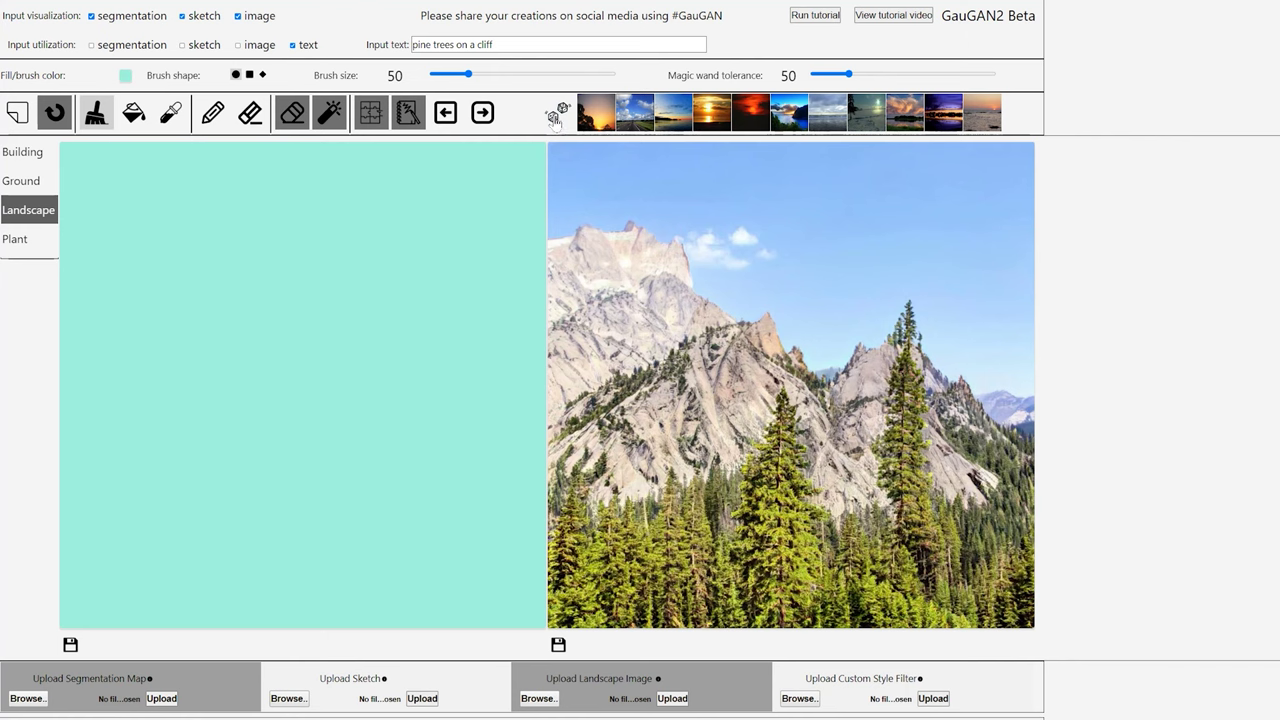
click(554, 116)
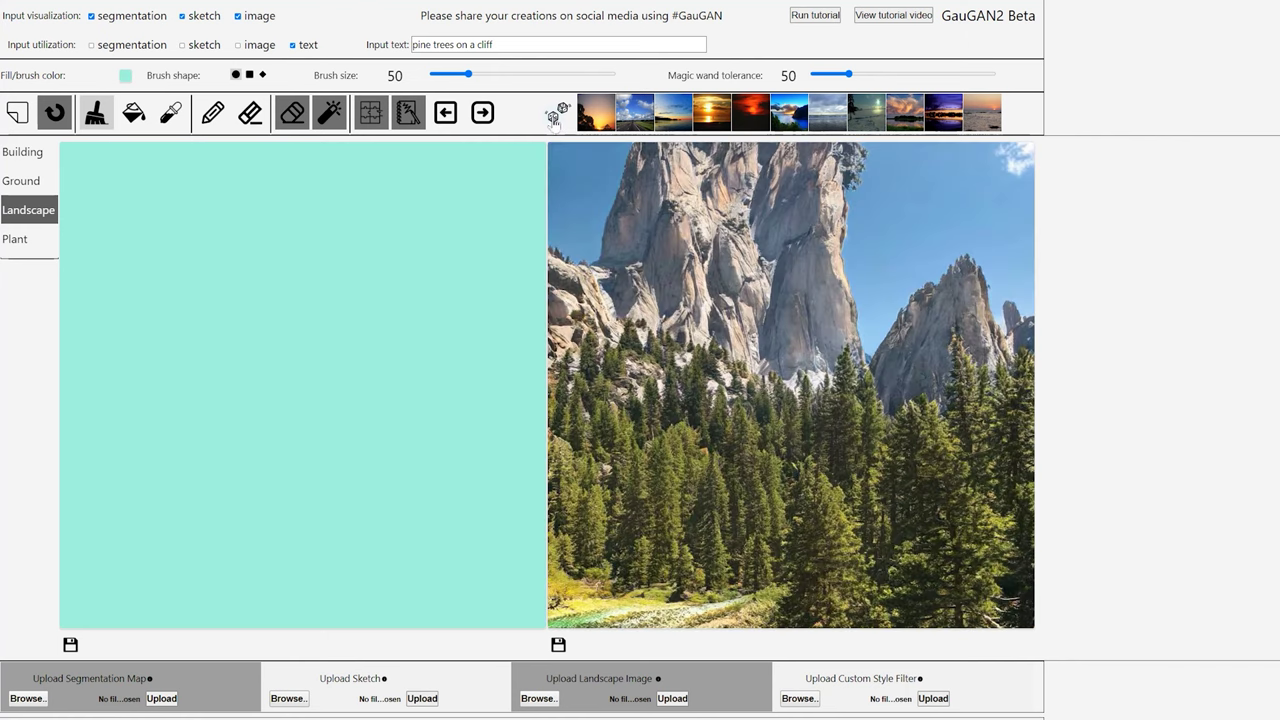
click(554, 116)
click(554, 116)
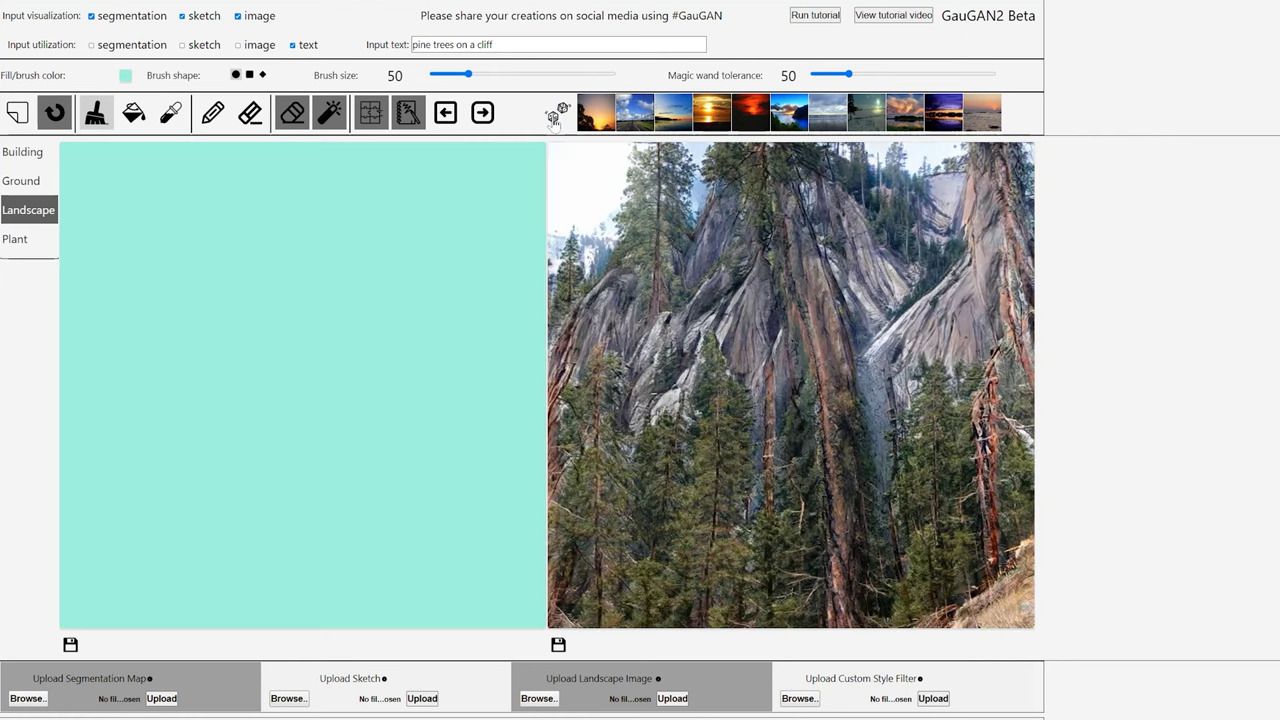
click(554, 118)
- Copy the chosen output into the input canvas as map and sketch, then regenerate
click(446, 114)
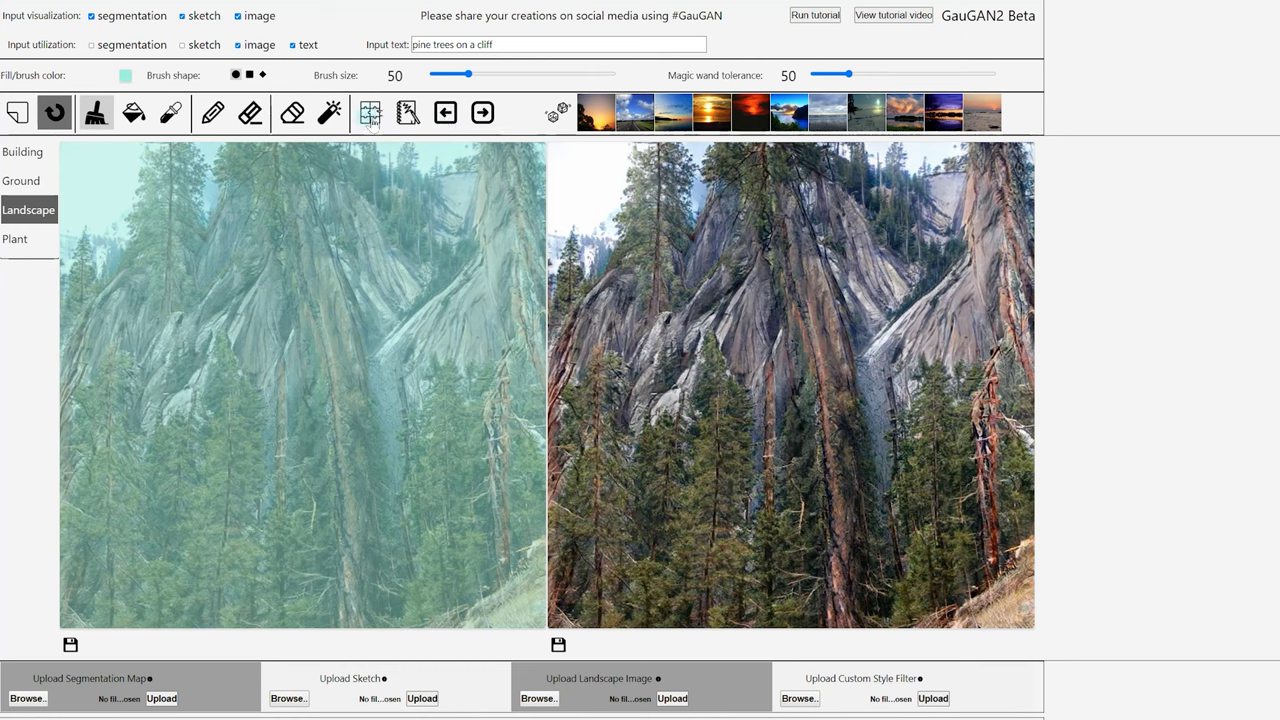
click(405, 117)
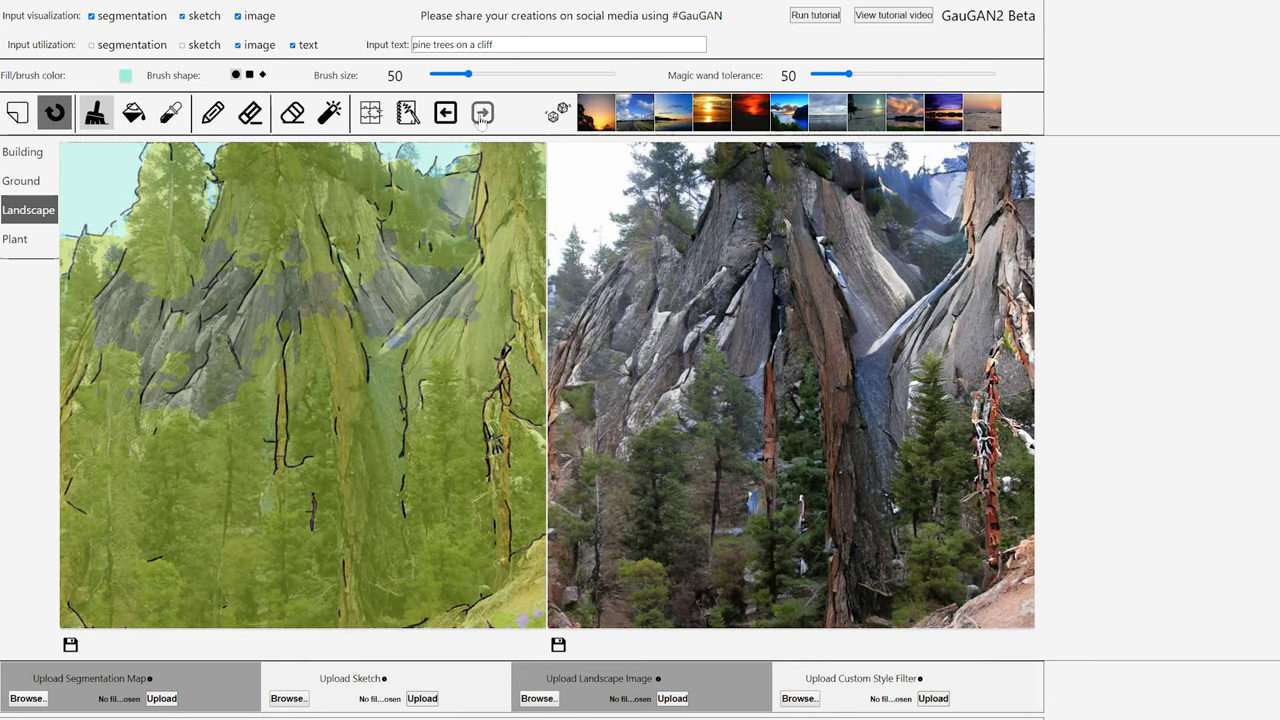
click(447, 114)
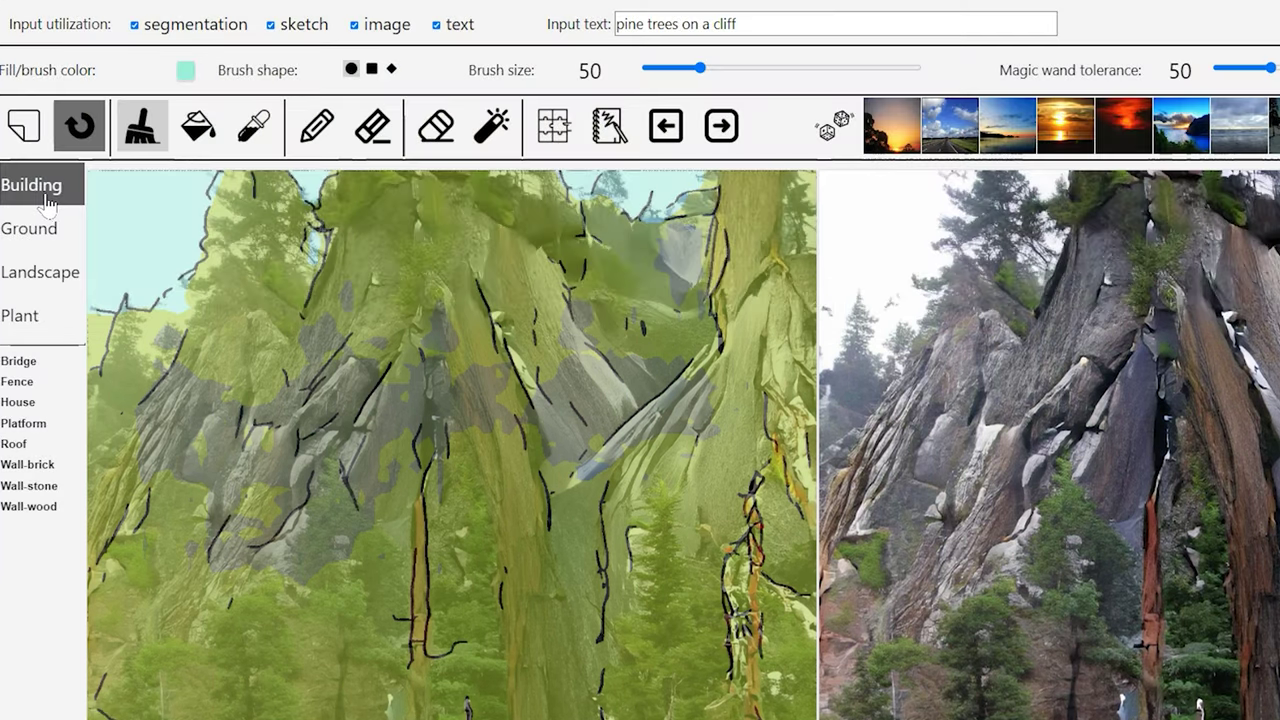
- View the Ground, Landscape (Clouds, Mountain) and Building (Bridge, House) label lists
click(32, 232)
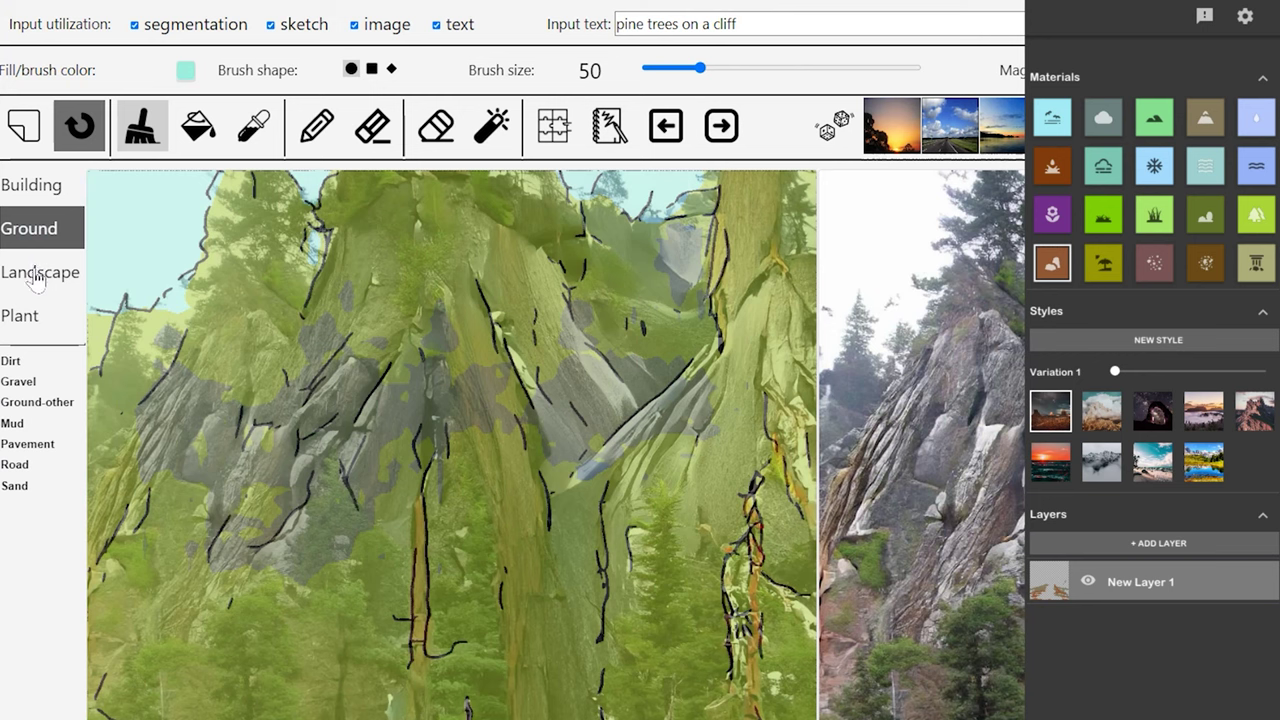
click(36, 280)
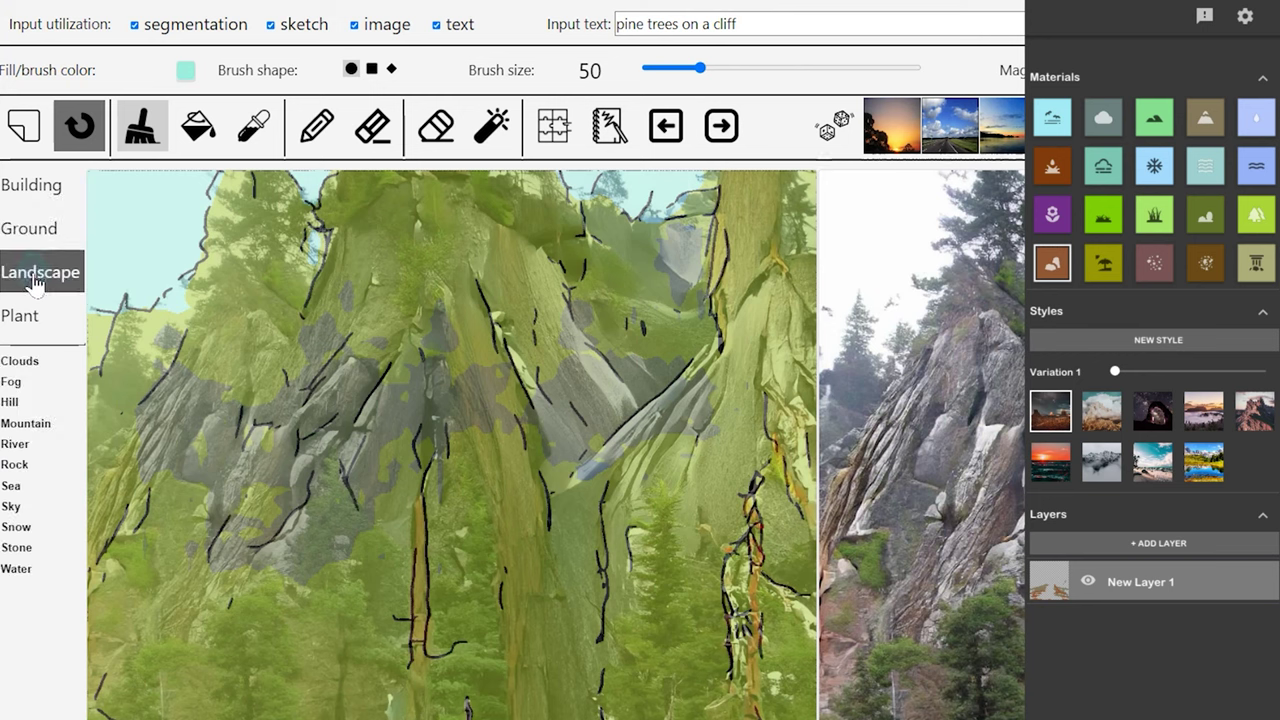
click(45, 196)
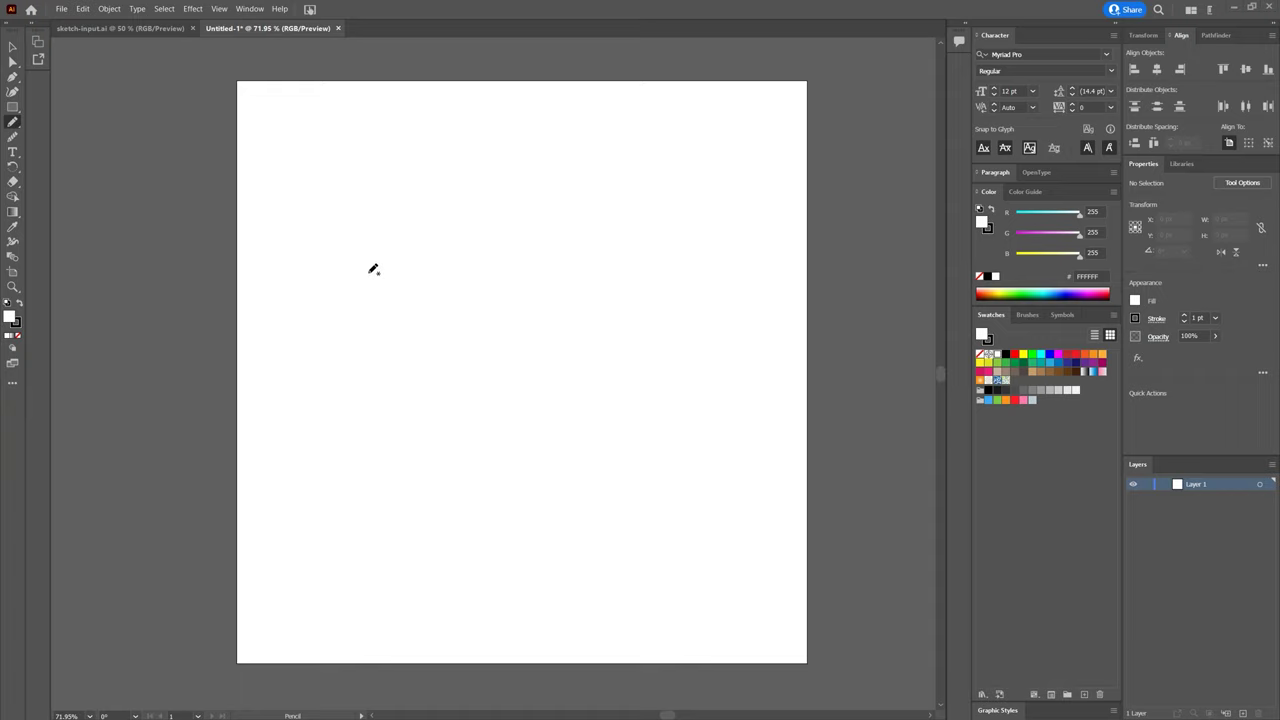
- Pencil-draw the tree canopy outline and fill the trunk with a tan swatch
mouse_move(510, 222)
mouse_down()
mouse_move(399, 245)
mouse_move(355, 338)
mouse_move(433, 396)
mouse_move(556, 366)
mouse_up()
click(1033, 375)
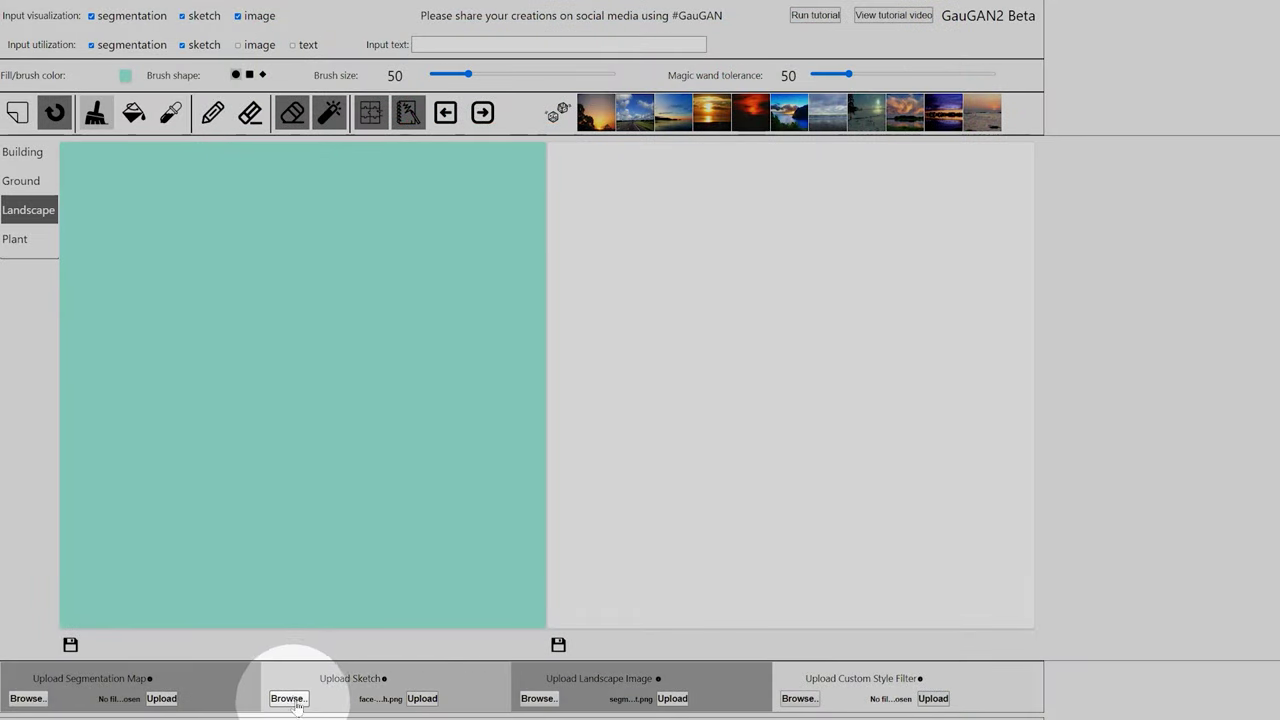
- Upload the line drawing and generate from the sketch only, with segmentation and image unticked
click(550, 703)
click(408, 113)
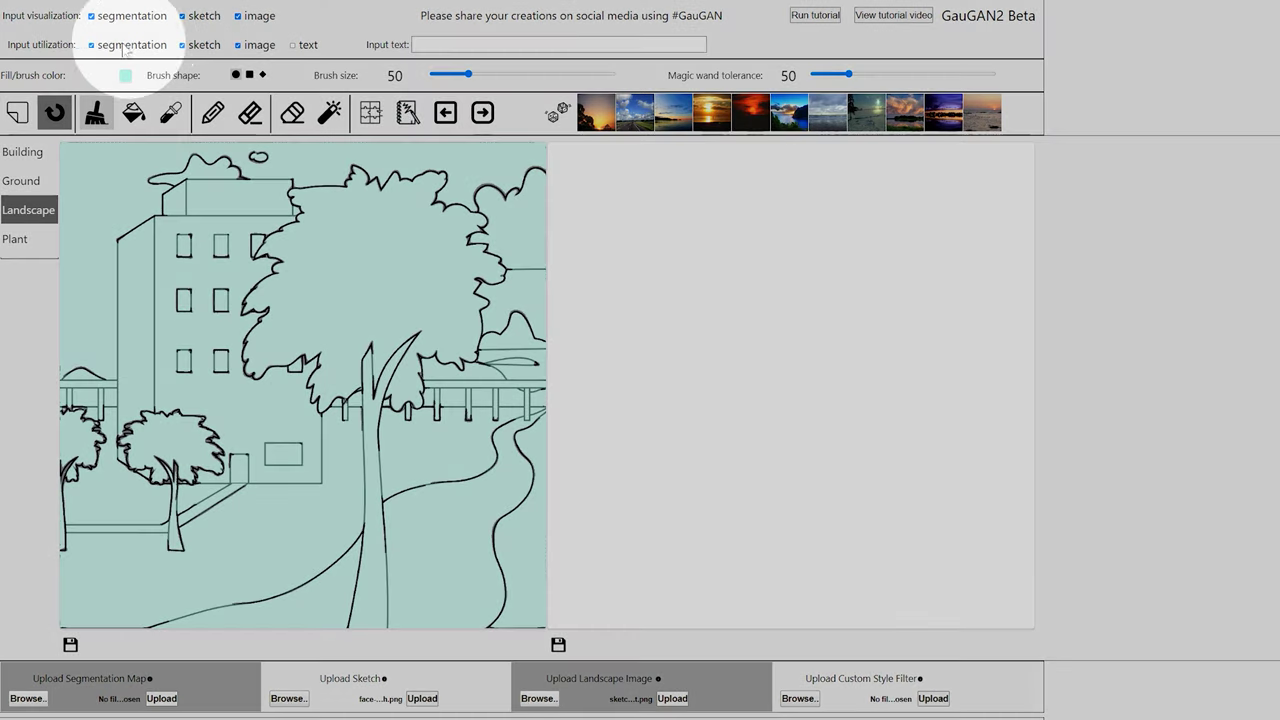
click(91, 45)
click(238, 45)
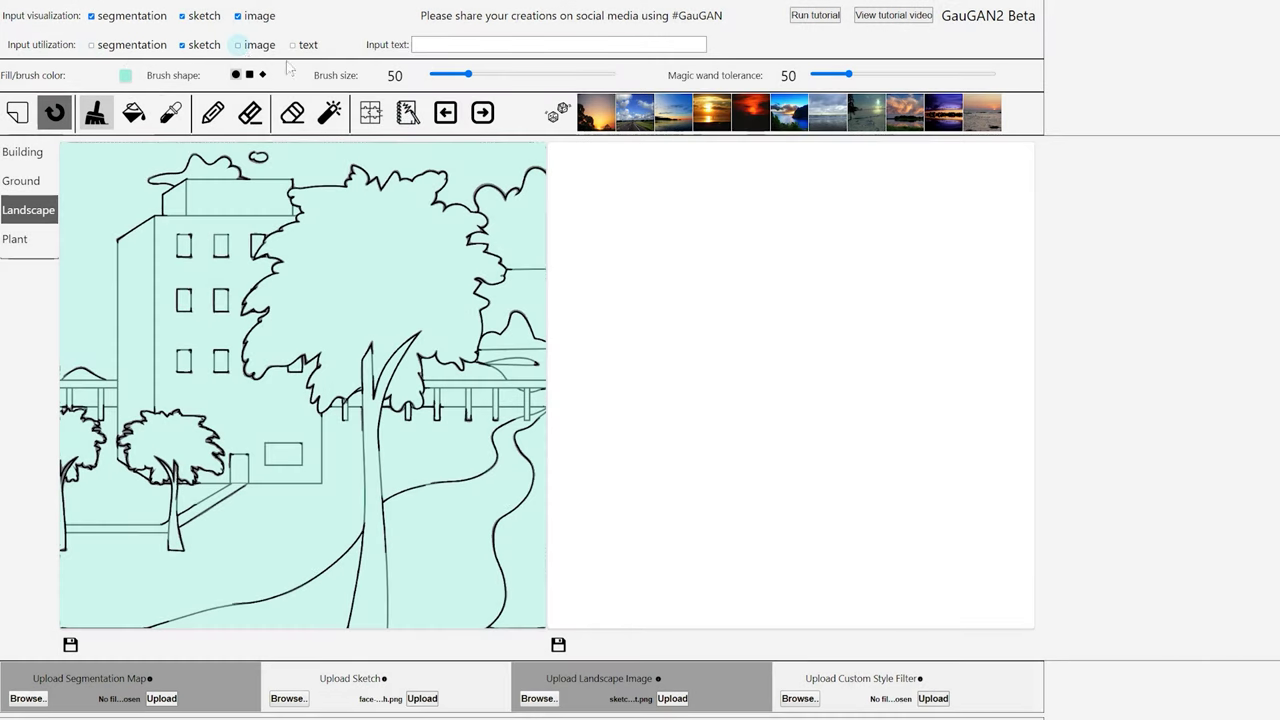
click(482, 112)
- Reroll the random style nine times, ending on a forest-and-lake look
click(556, 114)
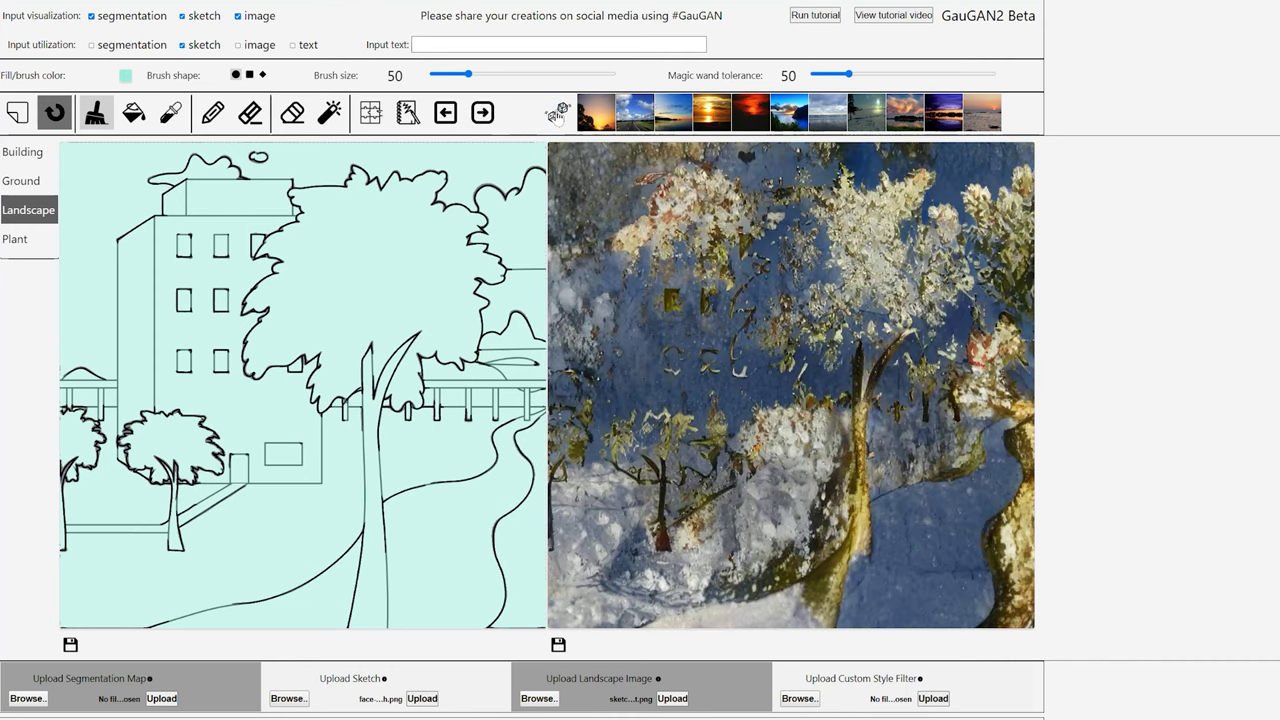
click(557, 115)
click(557, 115)
click(557, 115)
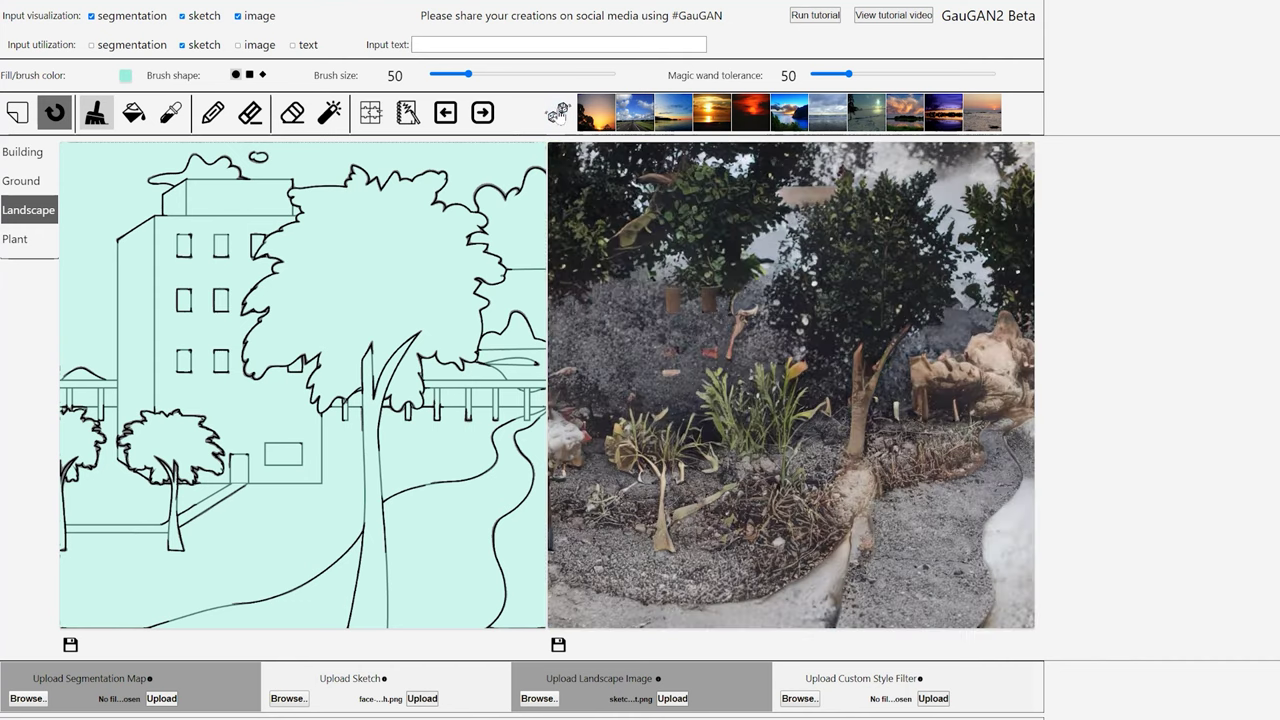
click(557, 115)
click(557, 115)
click(557, 115)
click(557, 115)
click(557, 115)
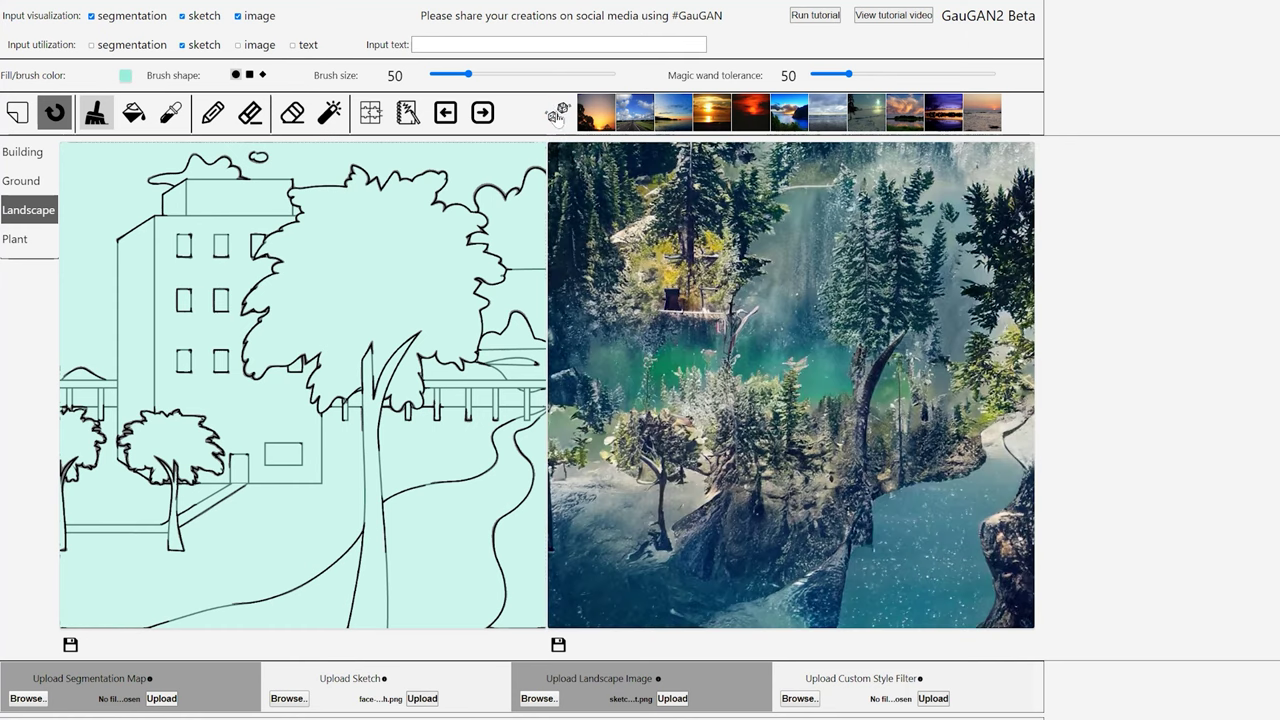
- Apply the orange sunset, blue forest and sunset style thumbnails
click(594, 117)
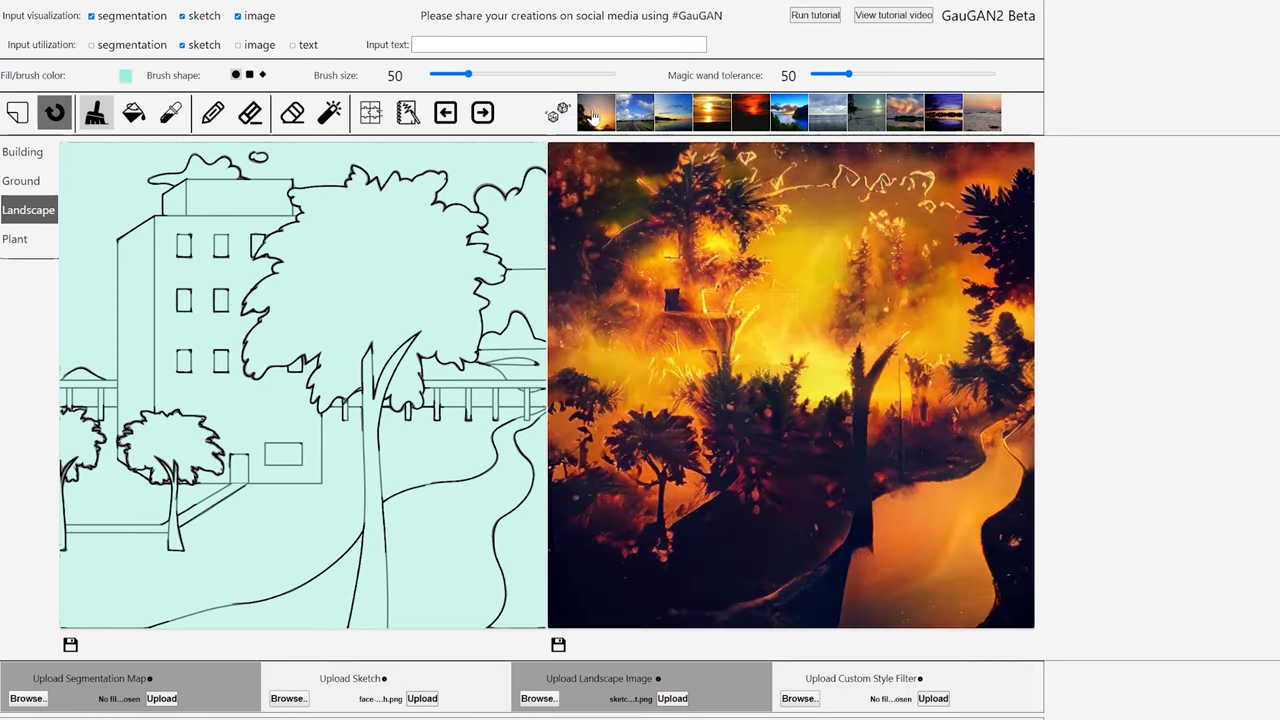
click(640, 120)
click(719, 120)
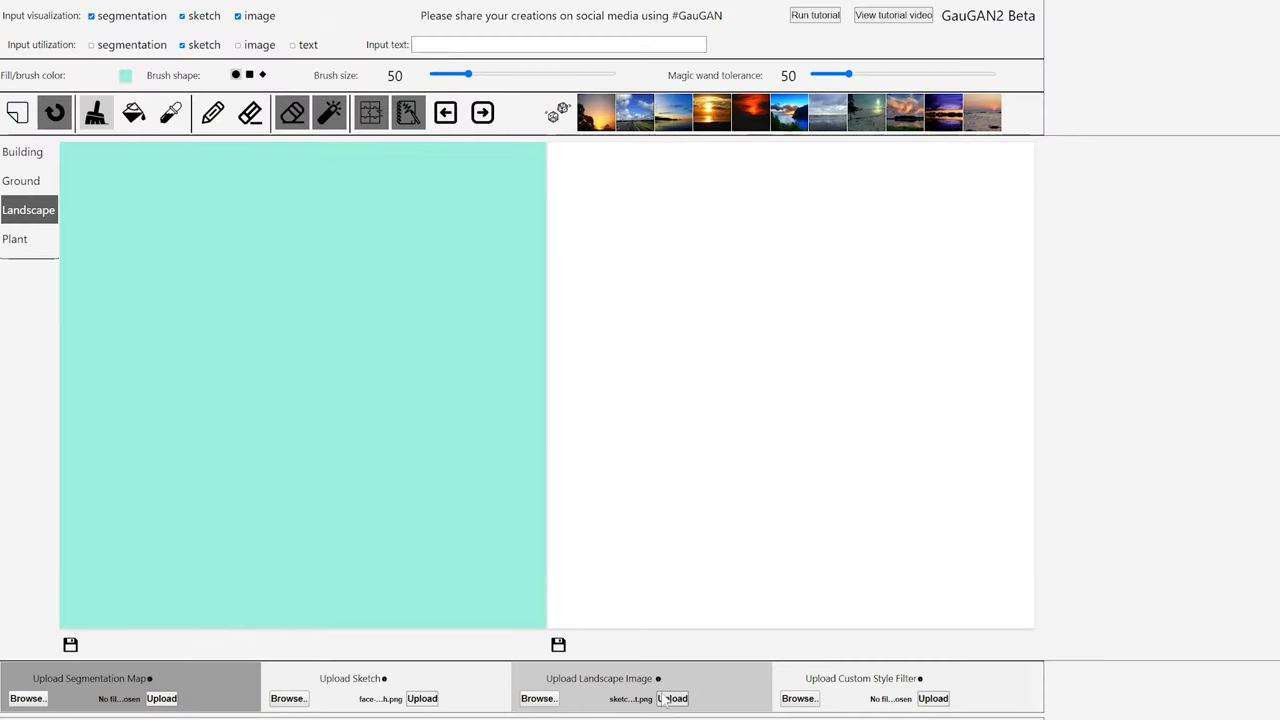
- Upload the colour segmentation PNG and keep only segmentation ticked in Input utilization
click(550, 699)
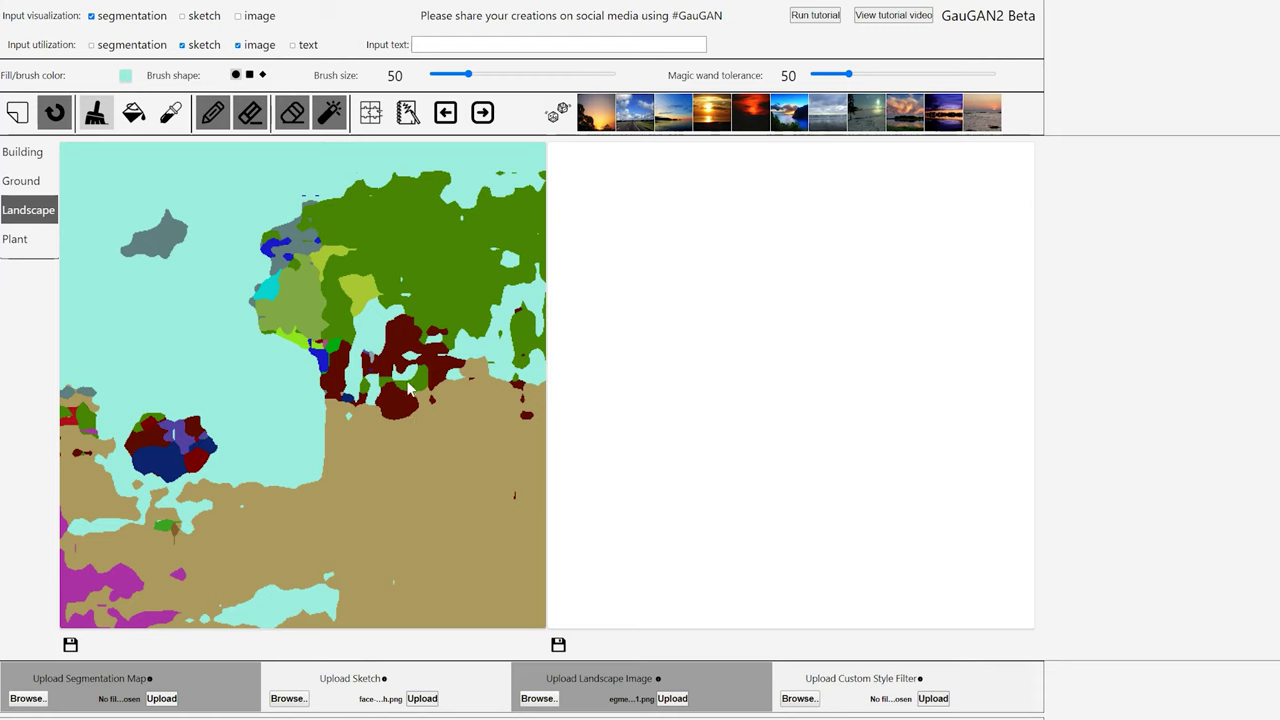
click(91, 45)
click(182, 45)
click(238, 45)
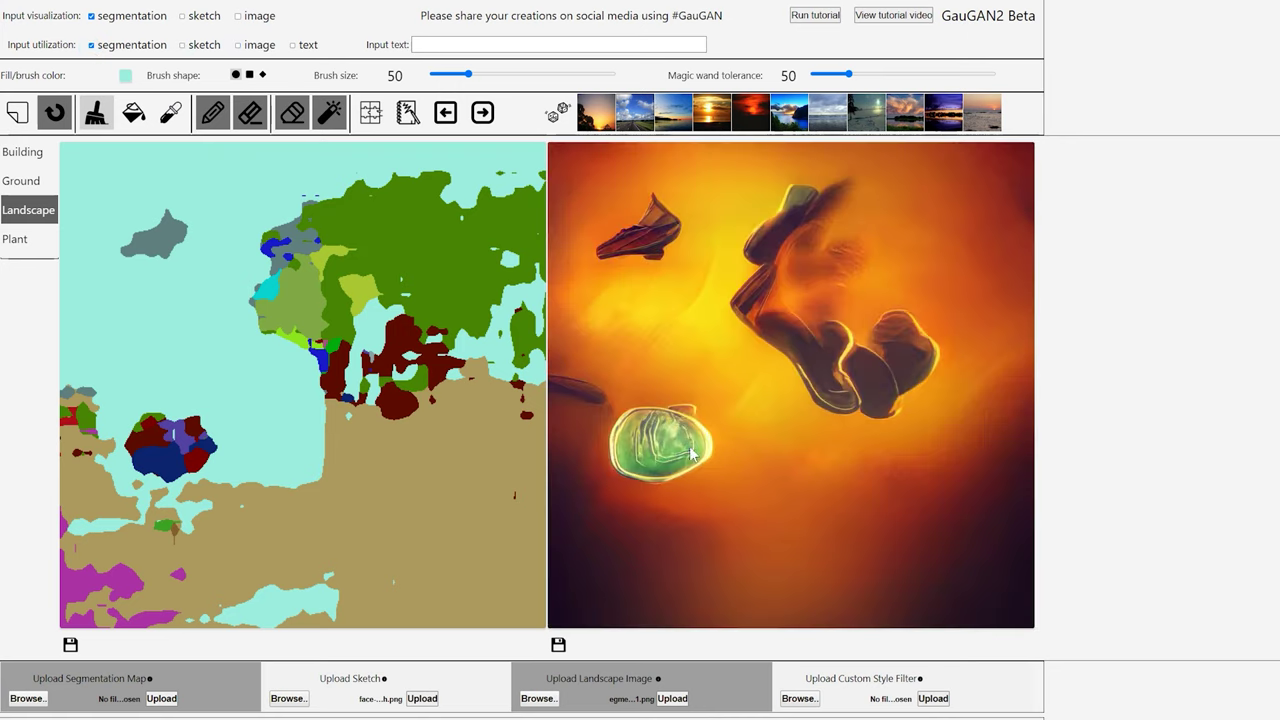
- Generate from the segmentation and reroll the random style four times
click(557, 113)
click(559, 114)
click(559, 114)
click(560, 115)
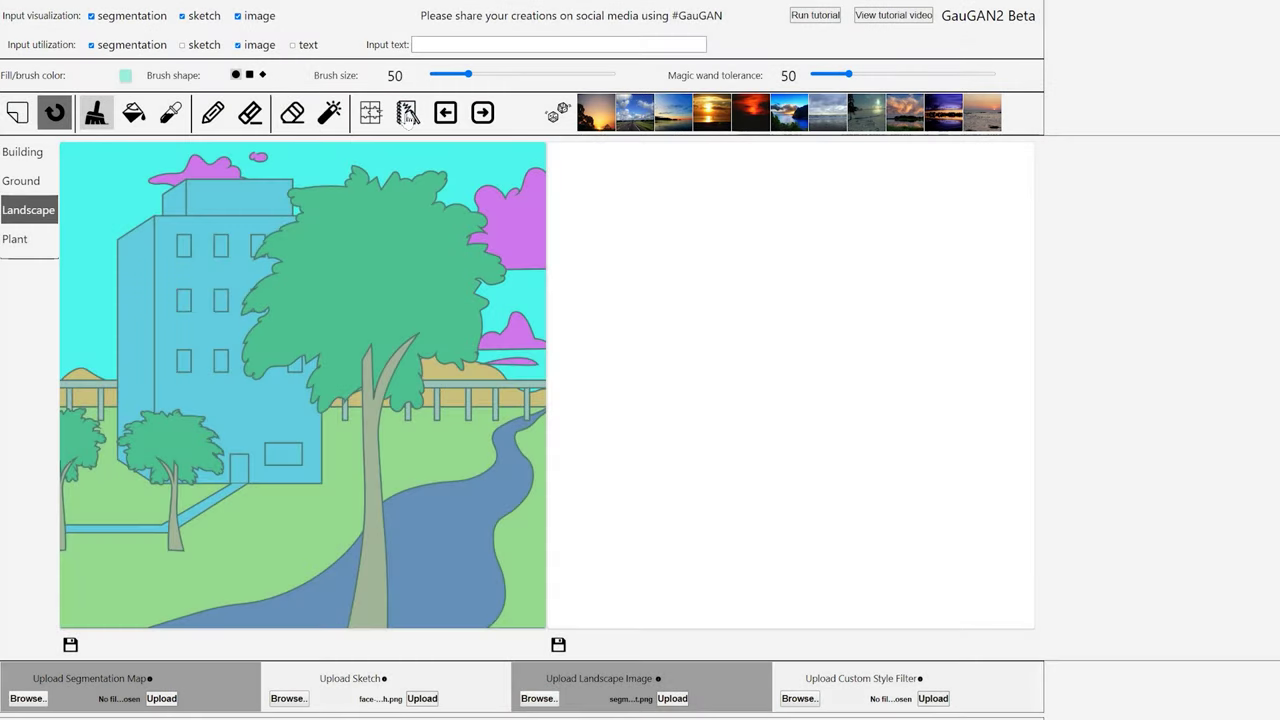
- Generate a scene from the drawing's sketch and image inputs, then copy it back to the canvas
click(407, 115)
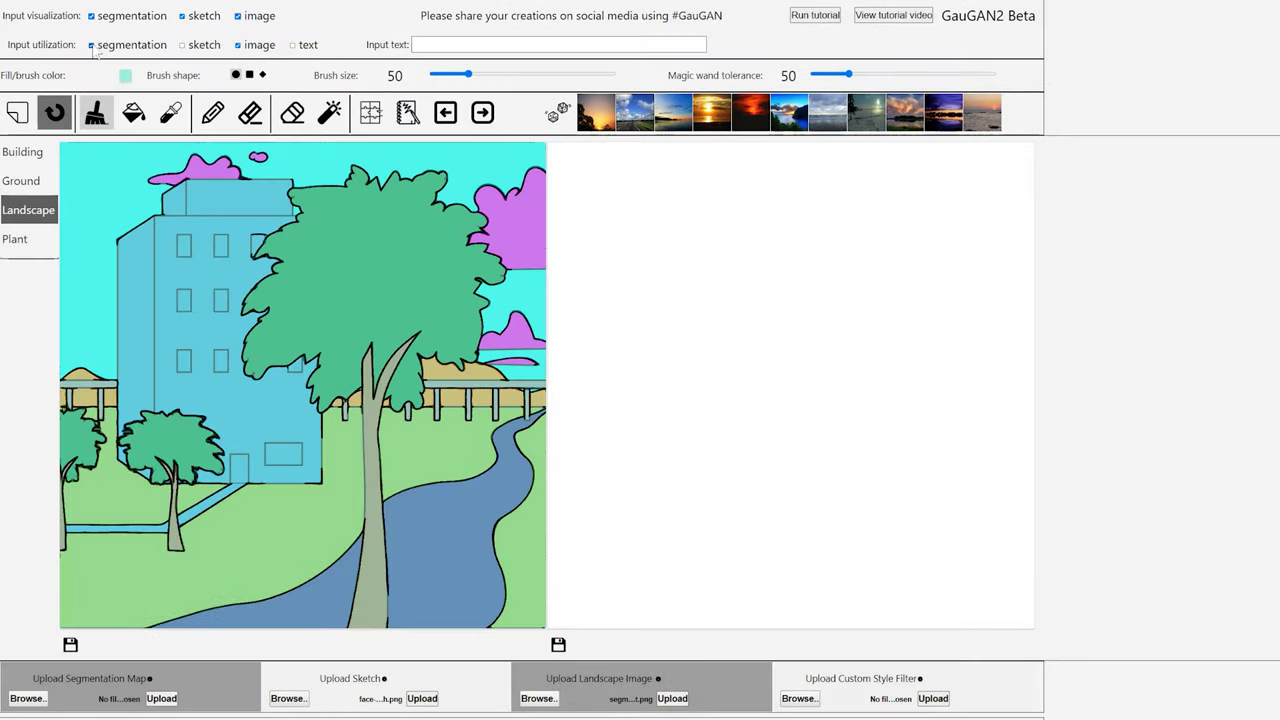
click(91, 44)
click(182, 44)
click(238, 44)
click(238, 44)
click(482, 112)
click(445, 112)
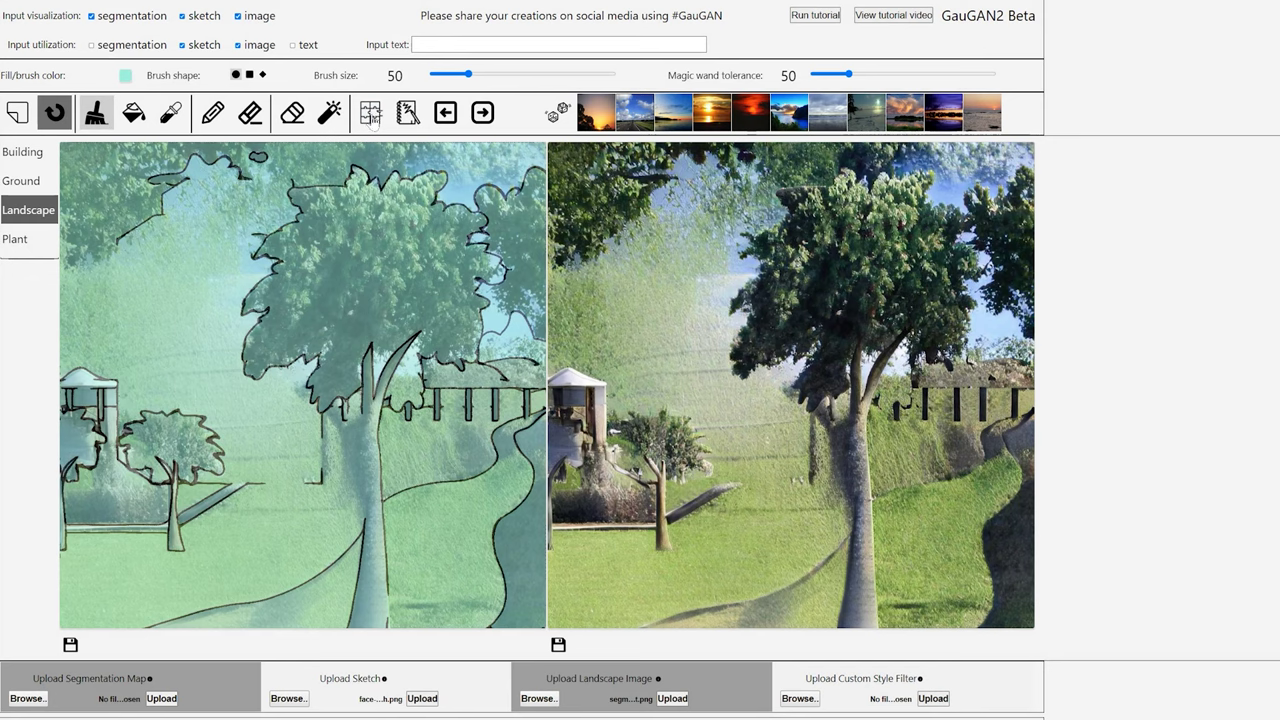
- Regenerate the park from segmentation plus sketch and try three random styles
click(370, 113)
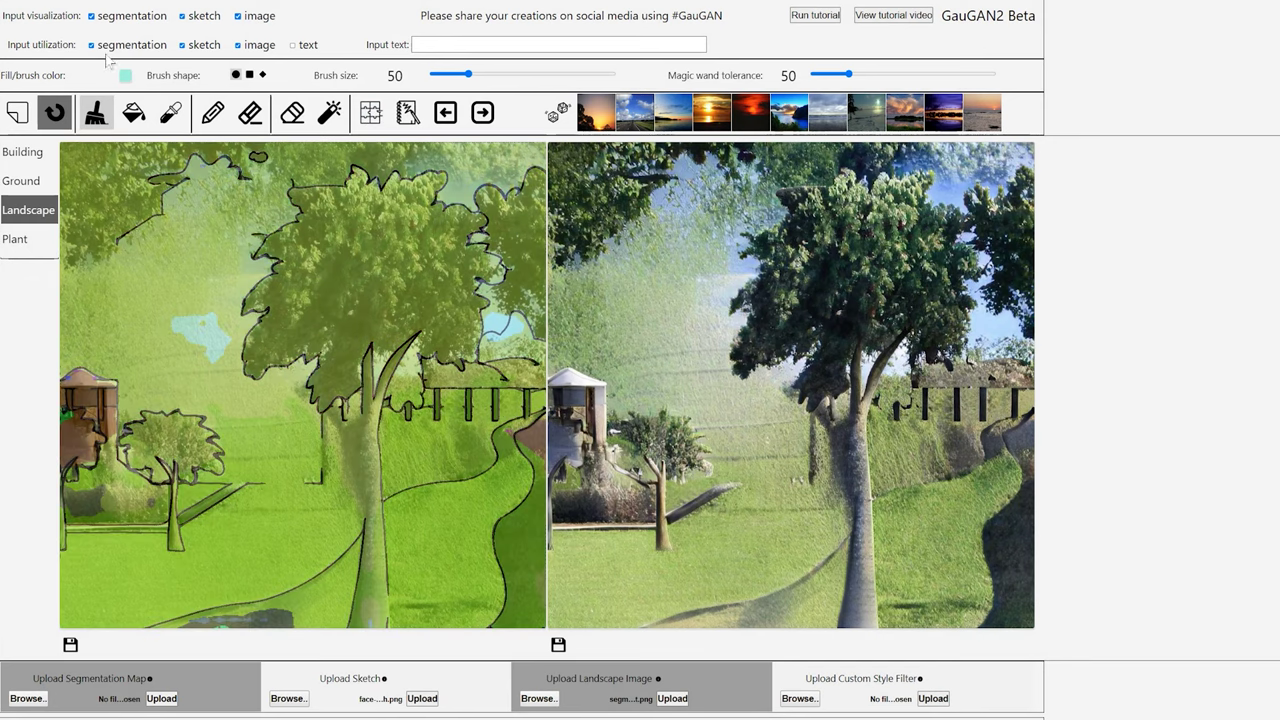
click(238, 45)
click(481, 114)
click(483, 114)
click(557, 116)
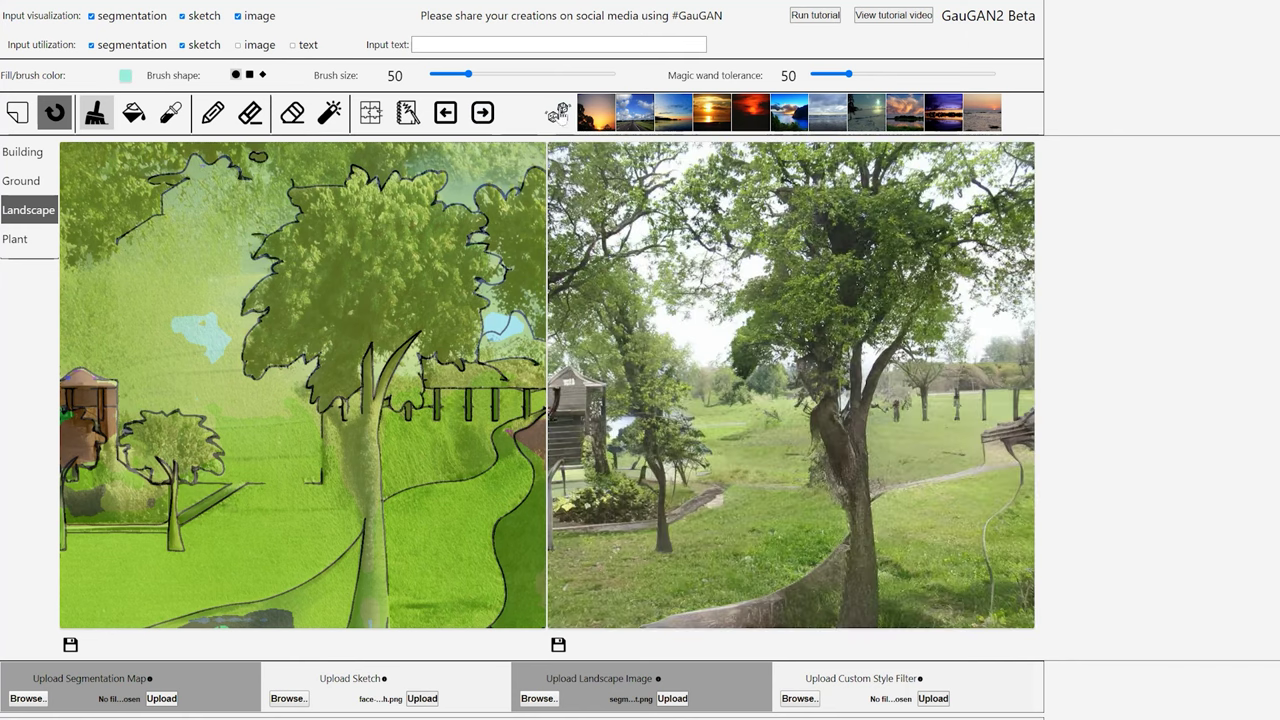
click(558, 116)
click(558, 116)
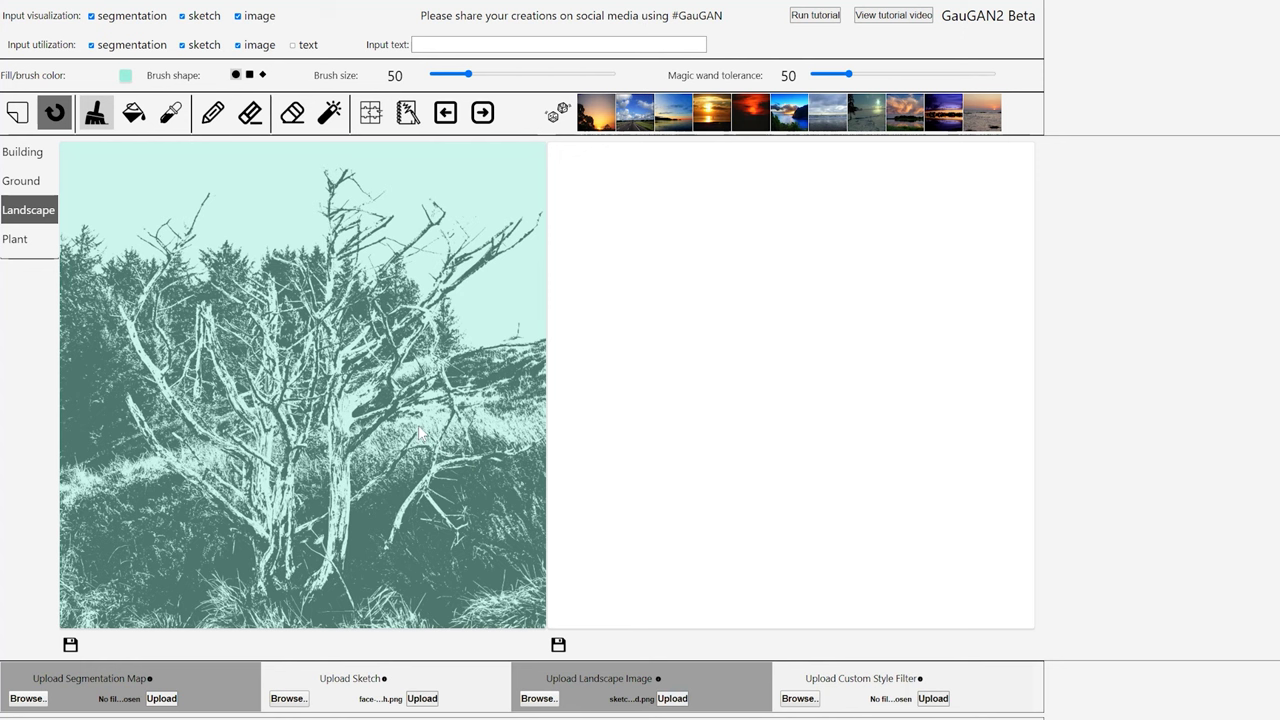
- Extract edge lines from the tree photo and render bushy plants in four random styles
click(408, 116)
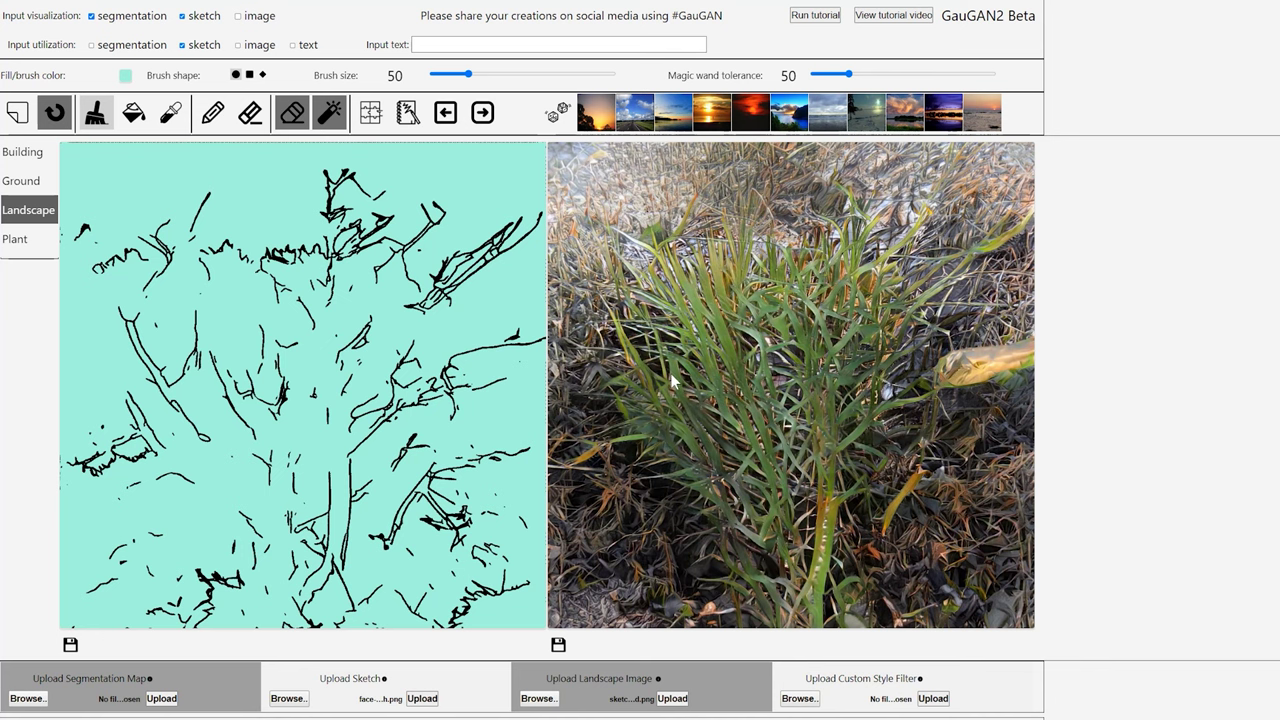
click(558, 114)
click(558, 114)
click(558, 114)
click(558, 114)
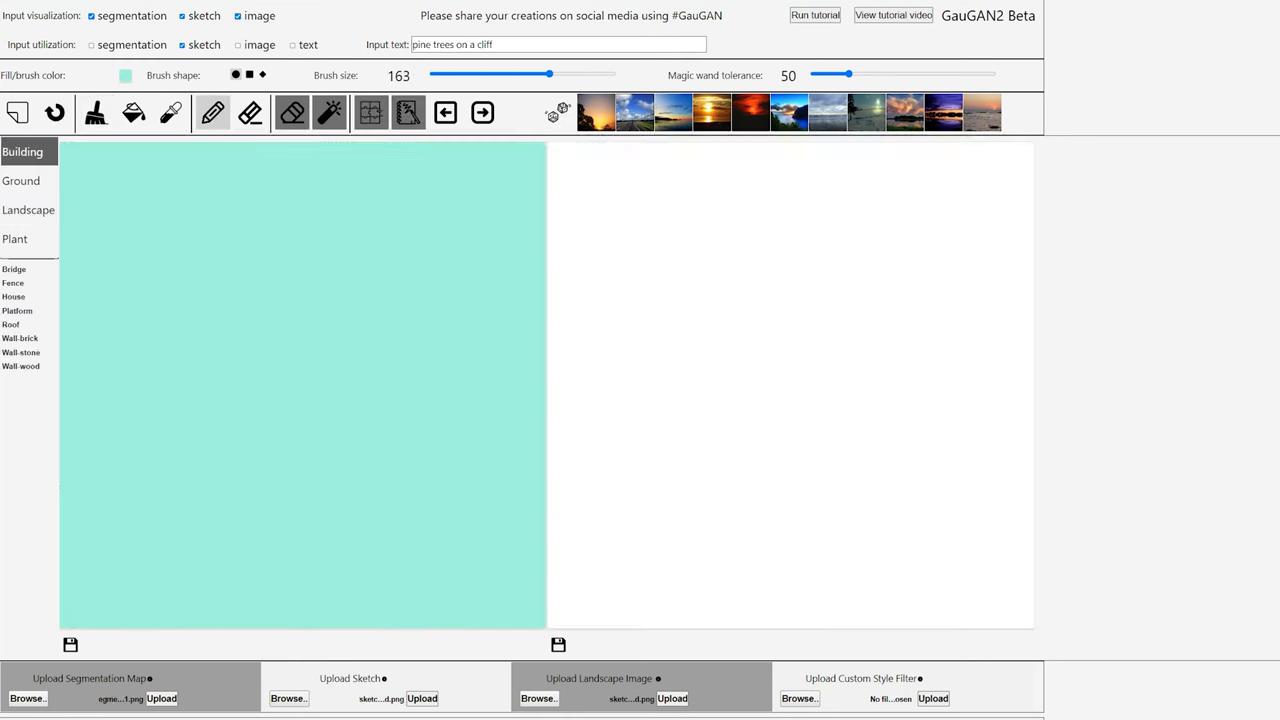
- Draw the head outline and restore the eyes, mouth, cheeks, pupils, eyebrows, ears, chin and nose strokes
mouse_move(286, 200)
mouse_down()
mouse_move(413, 345)
mouse_move(268, 207)
mouse_up()
click(482, 112)
click(482, 112)
click(482, 112)
click(482, 112)
click(482, 112)
click(482, 112)
click(482, 112)
click(482, 112)
click(482, 112)
click(482, 112)
click(482, 112)
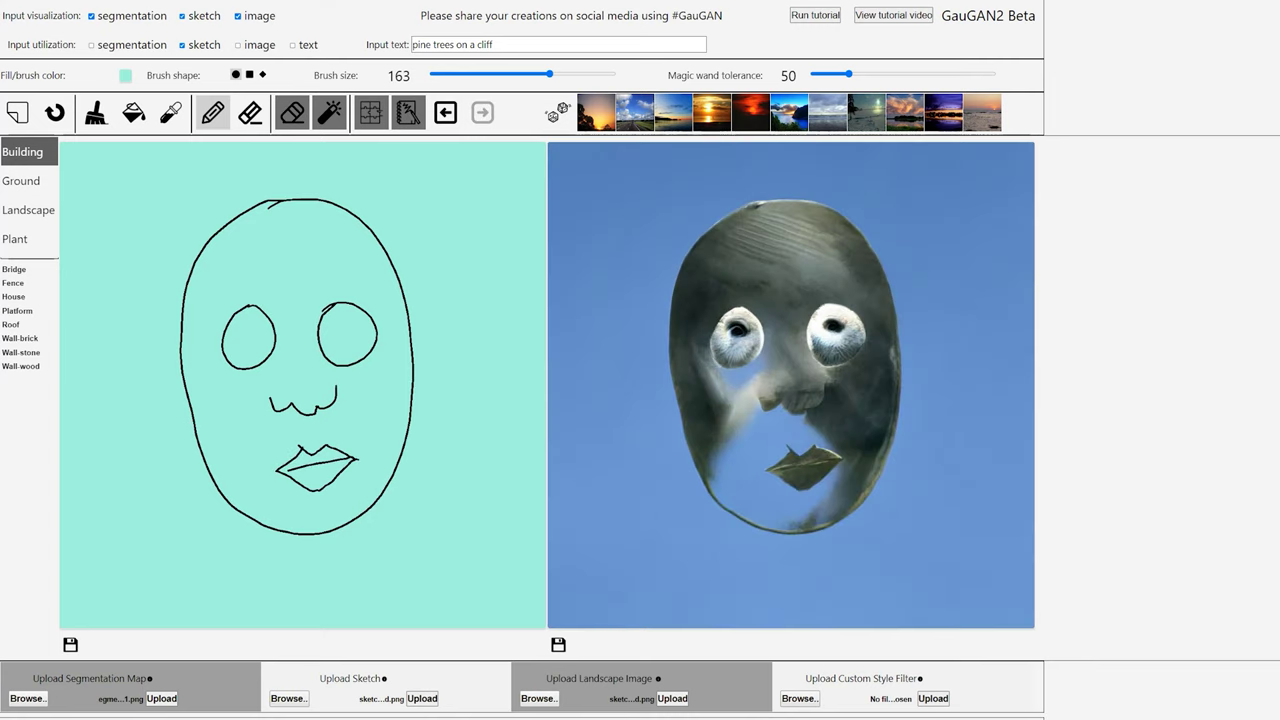
click(482, 112)
click(482, 112)
click(482, 112)
click(482, 112)
click(482, 112)
click(482, 112)
click(482, 112)
click(482, 112)
click(482, 112)
click(482, 112)
click(482, 112)
click(482, 112)
click(482, 112)
click(482, 112)
click(482, 112)
click(482, 112)
click(482, 112)
click(482, 112)
click(482, 112)
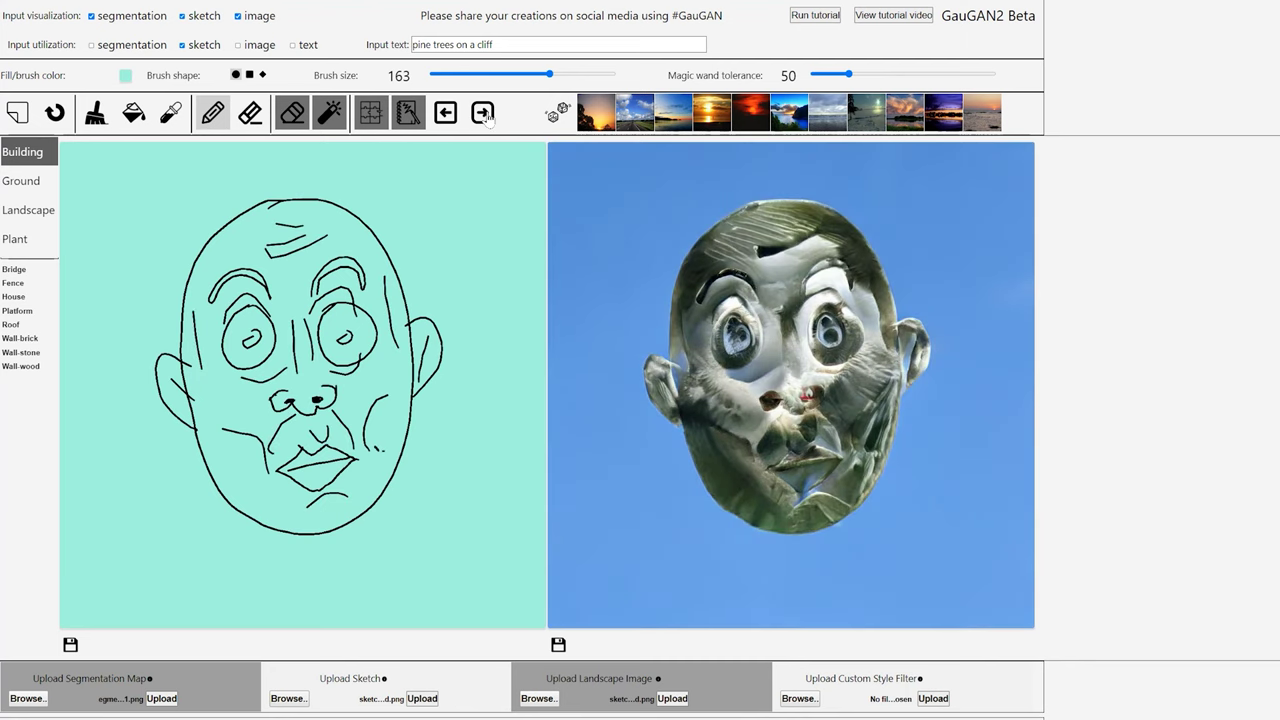
- Render the cartoon face in eight successive random styles
click(555, 115)
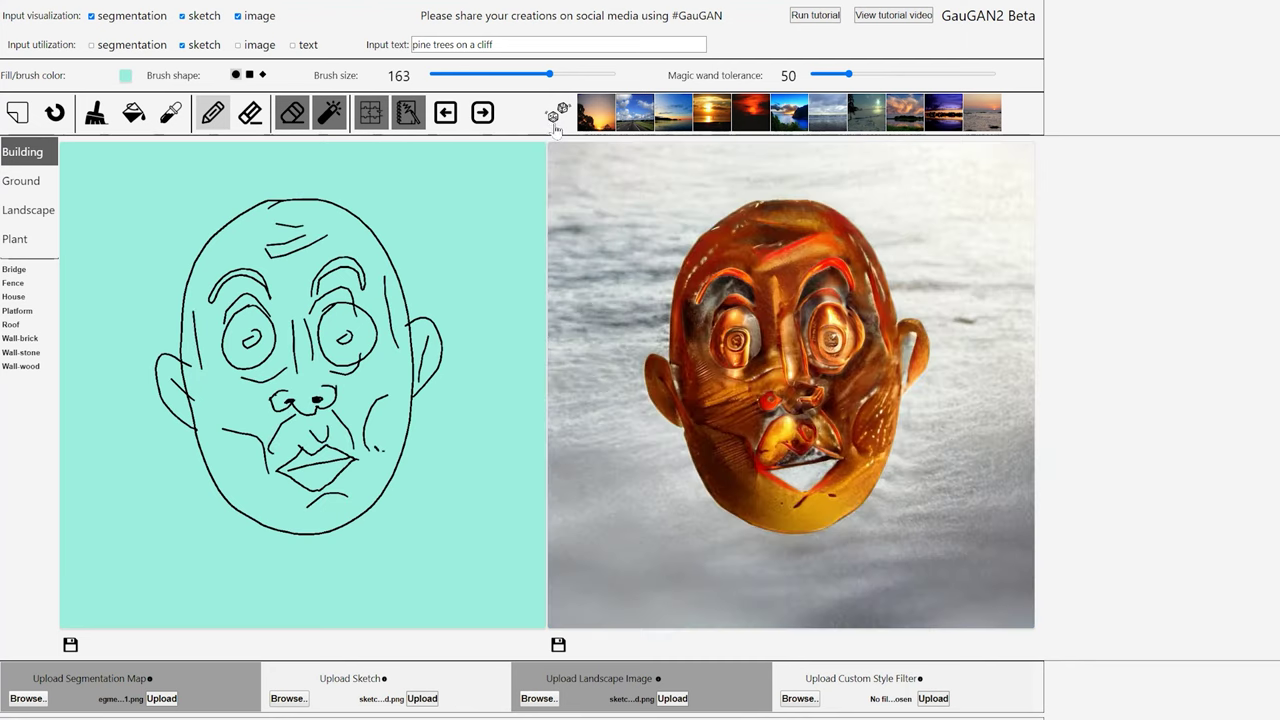
click(557, 118)
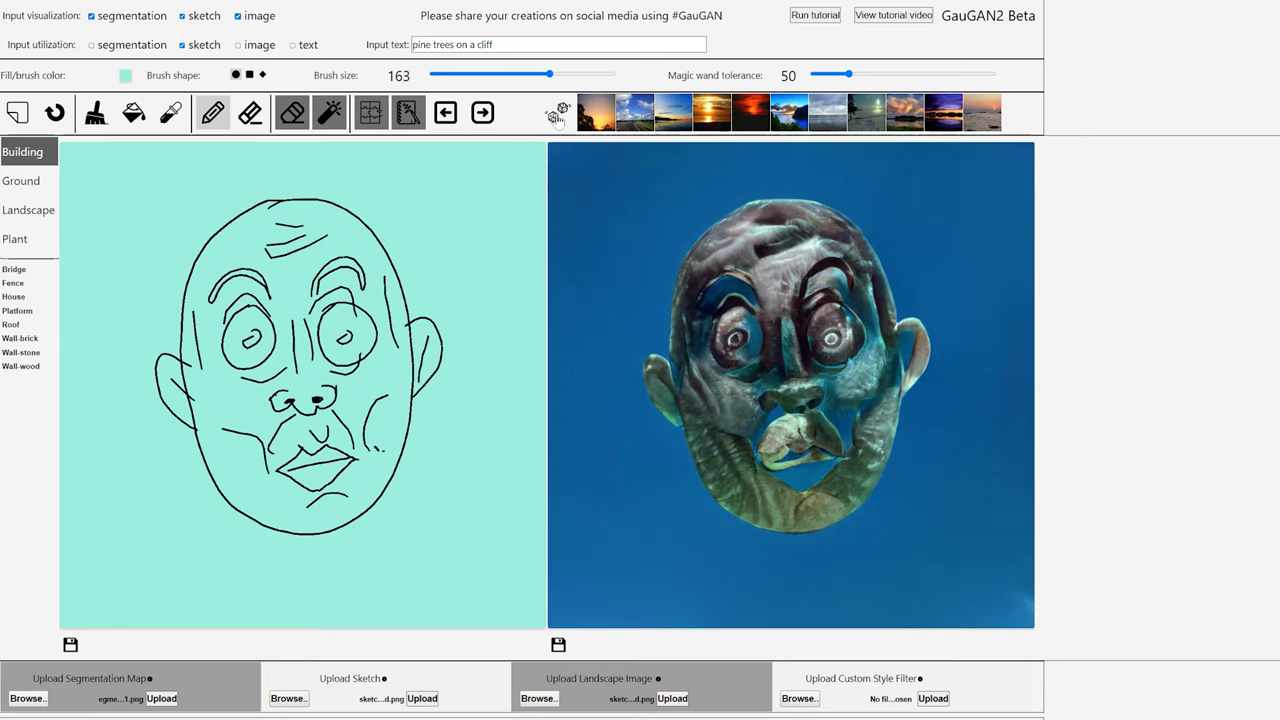
click(557, 118)
click(557, 118)
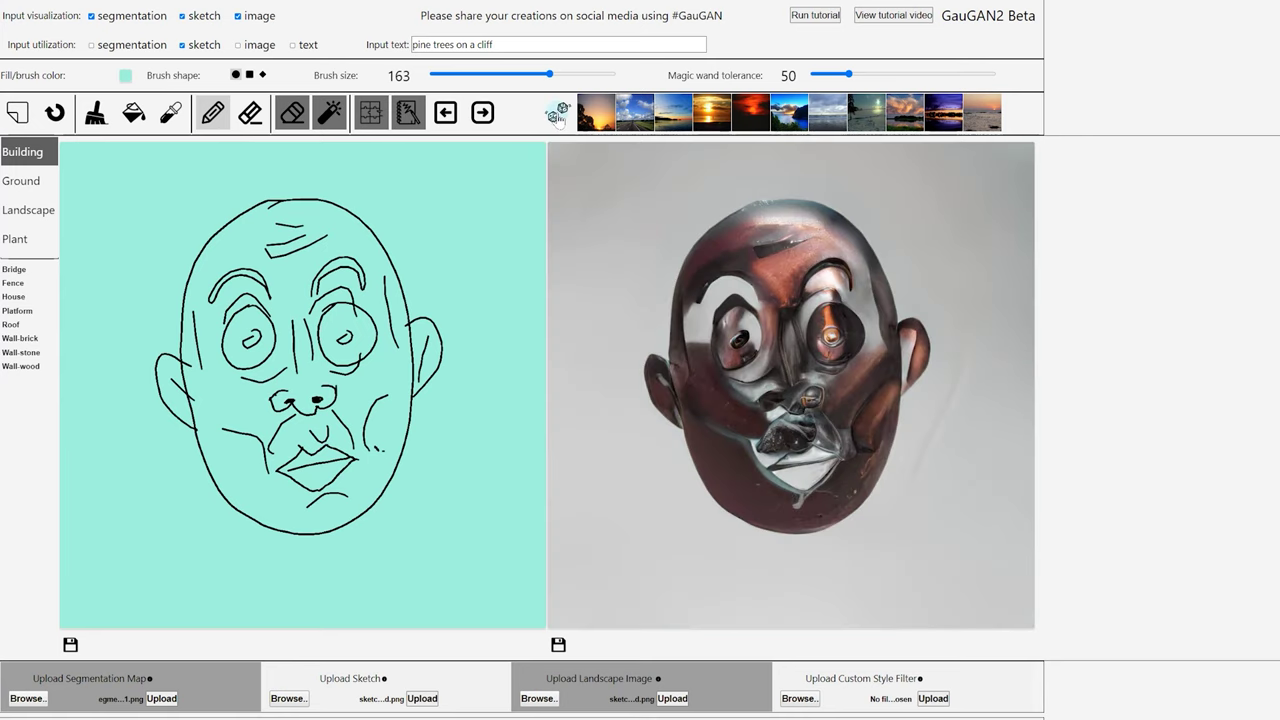
click(557, 118)
click(557, 118)
click(557, 118)
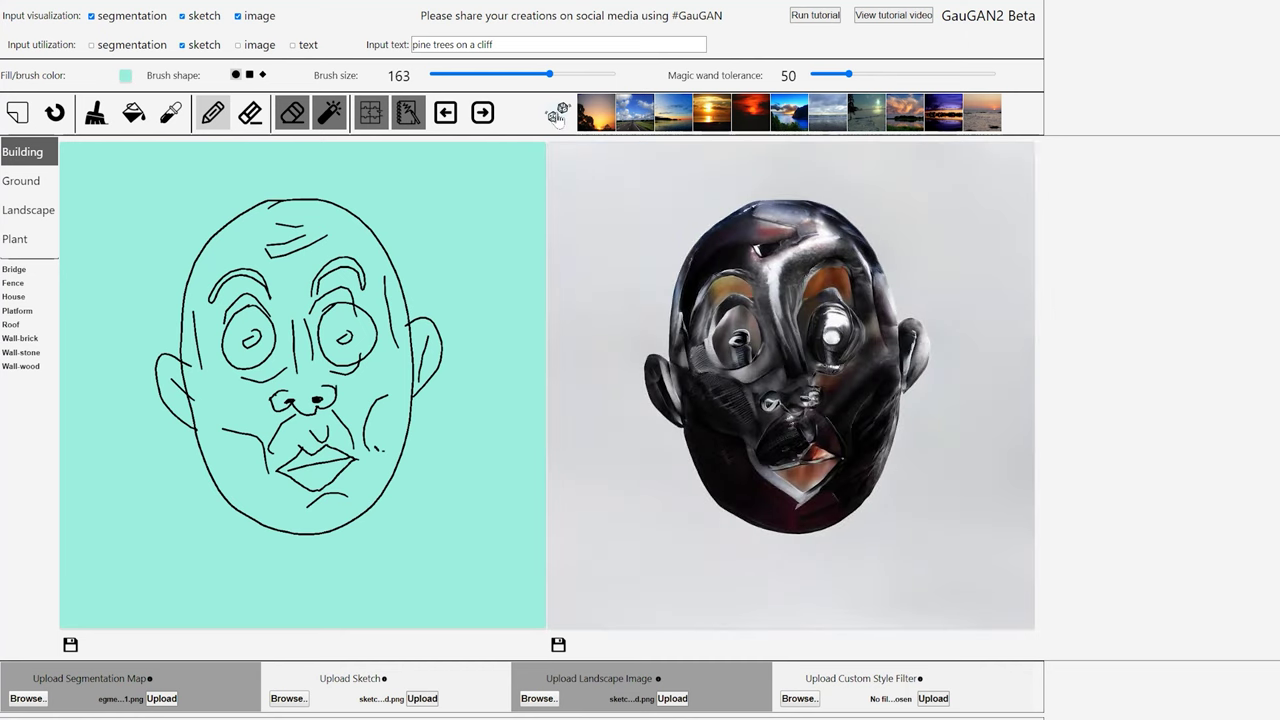
click(557, 118)
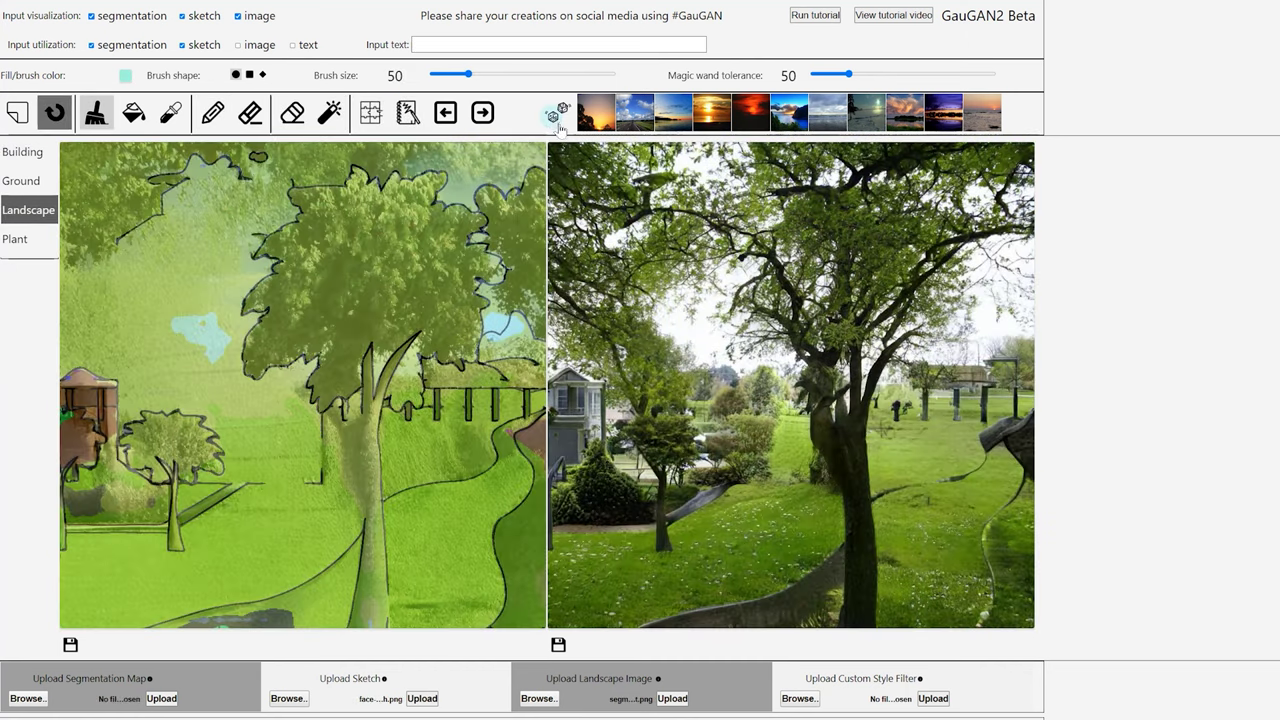
- Reroll the park output three times, landing on a greener style
click(557, 118)
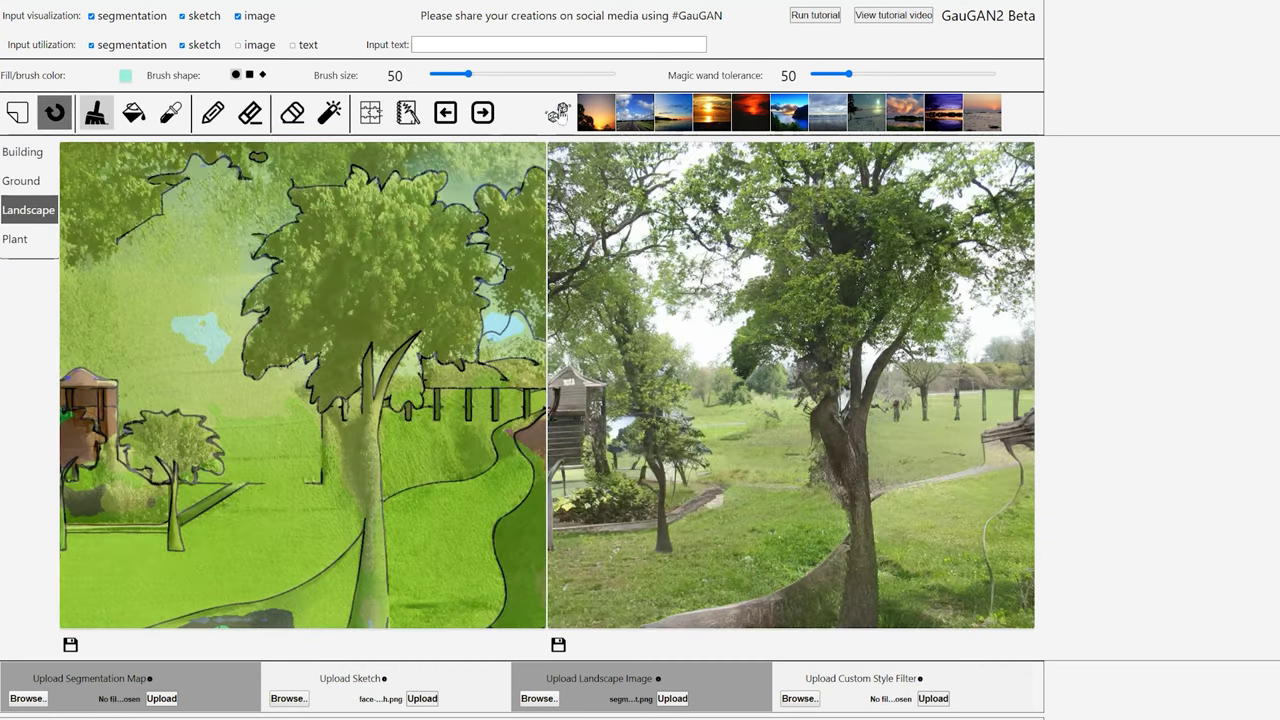
click(557, 118)
click(557, 116)
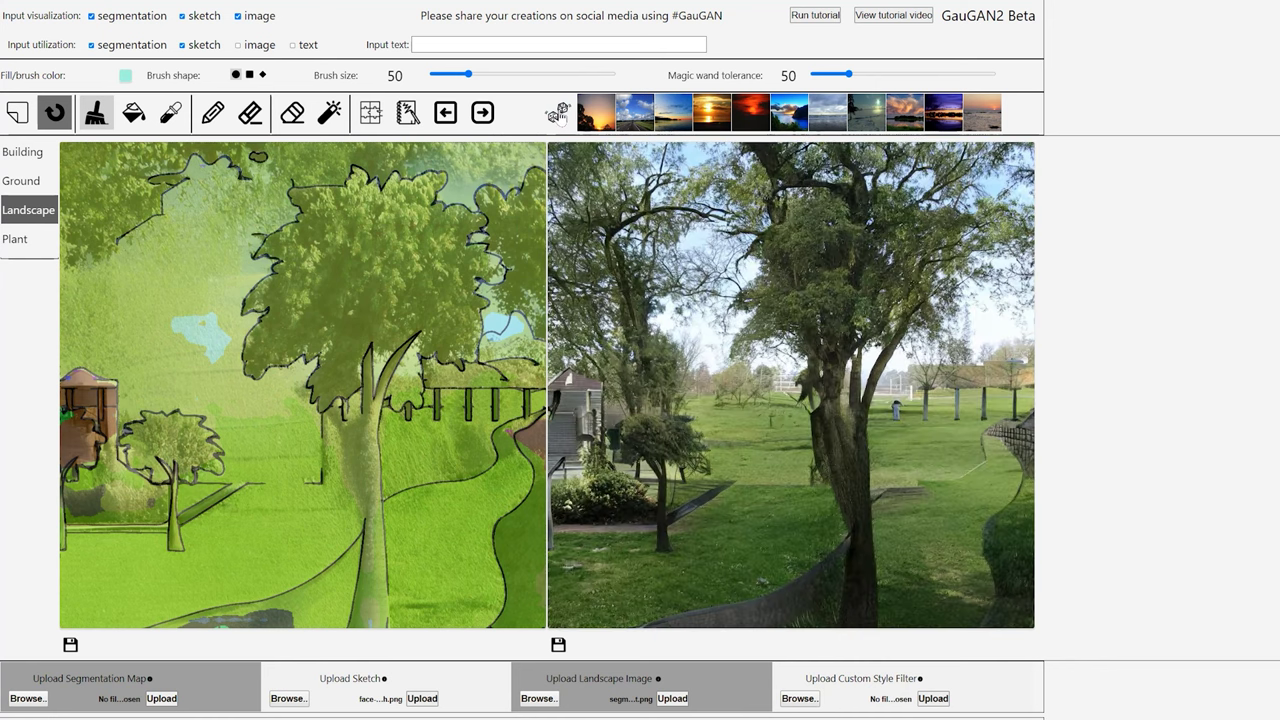